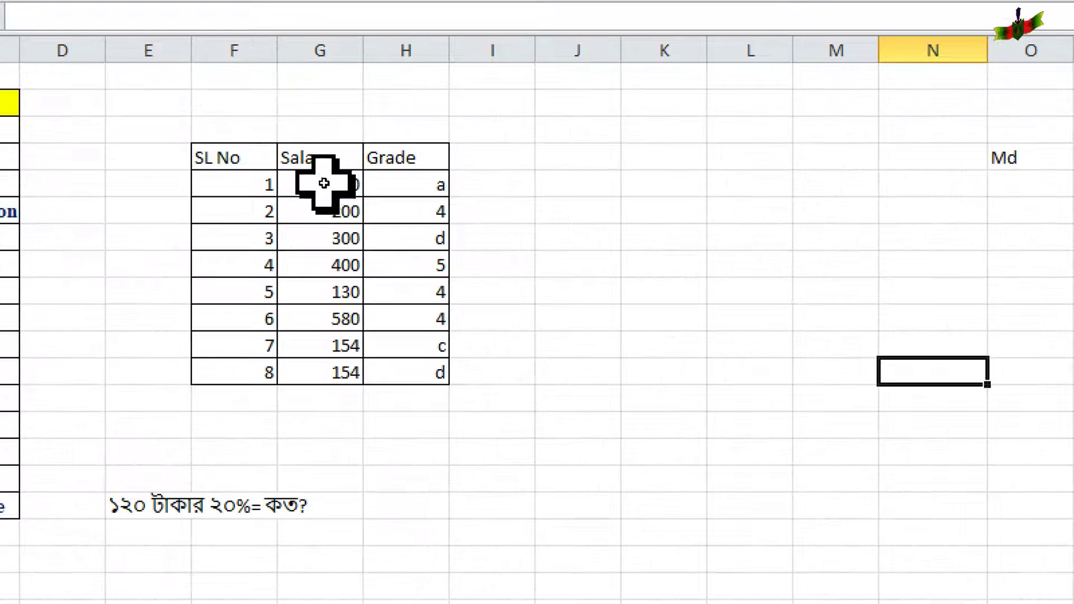
AutoSum the Salary values G5:G12 so that G13 shows 2418
left_click_drag(324, 185, 324, 370)
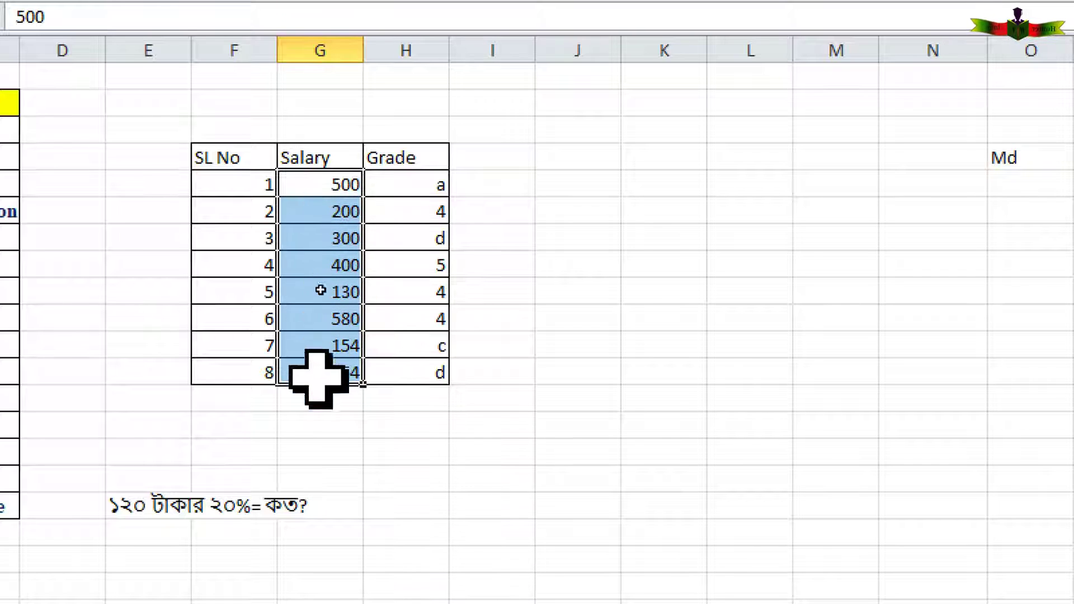
left_click(320, 293)
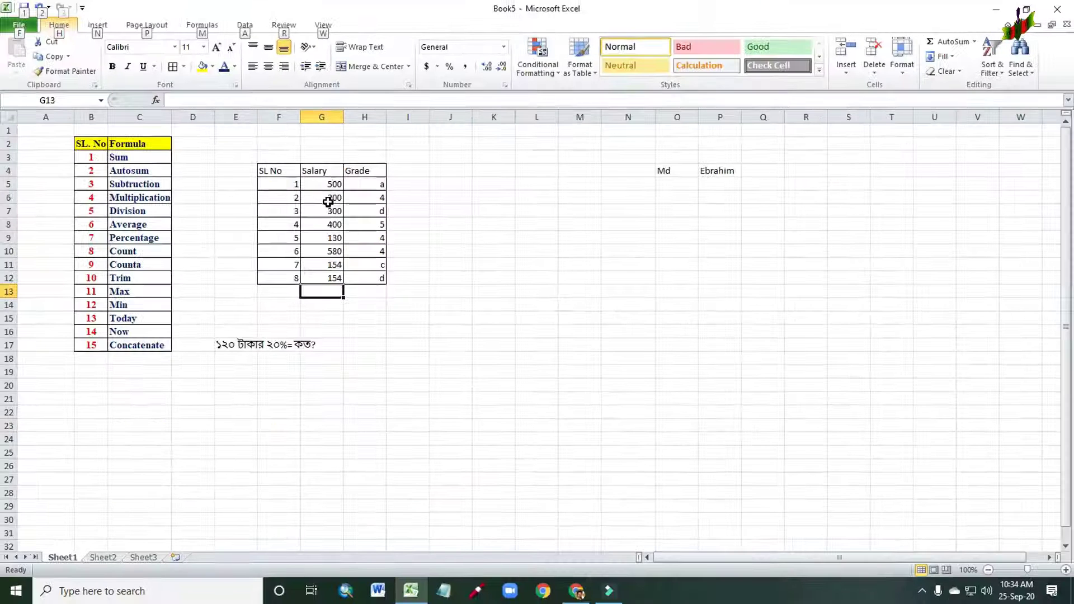
left_click_drag(325, 188, 325, 278)
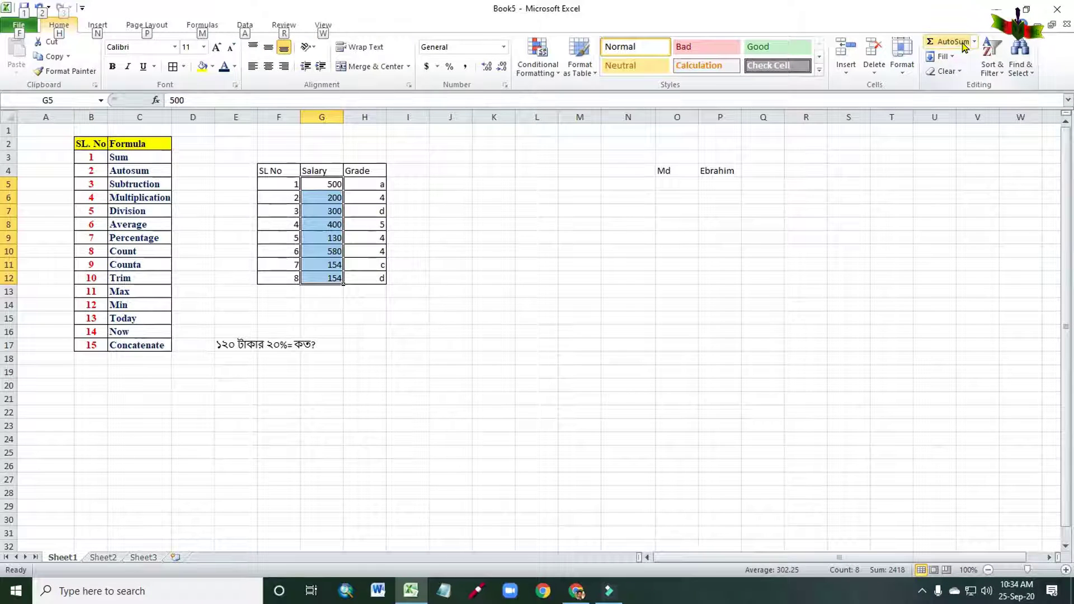
left_click(963, 44)
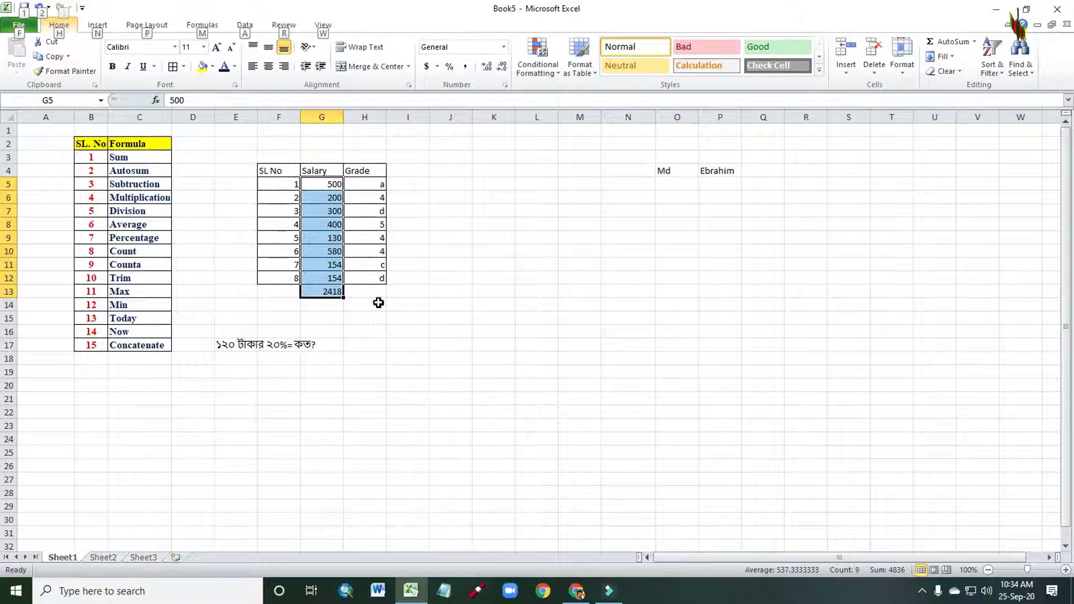
left_click(380, 319)
type("=")
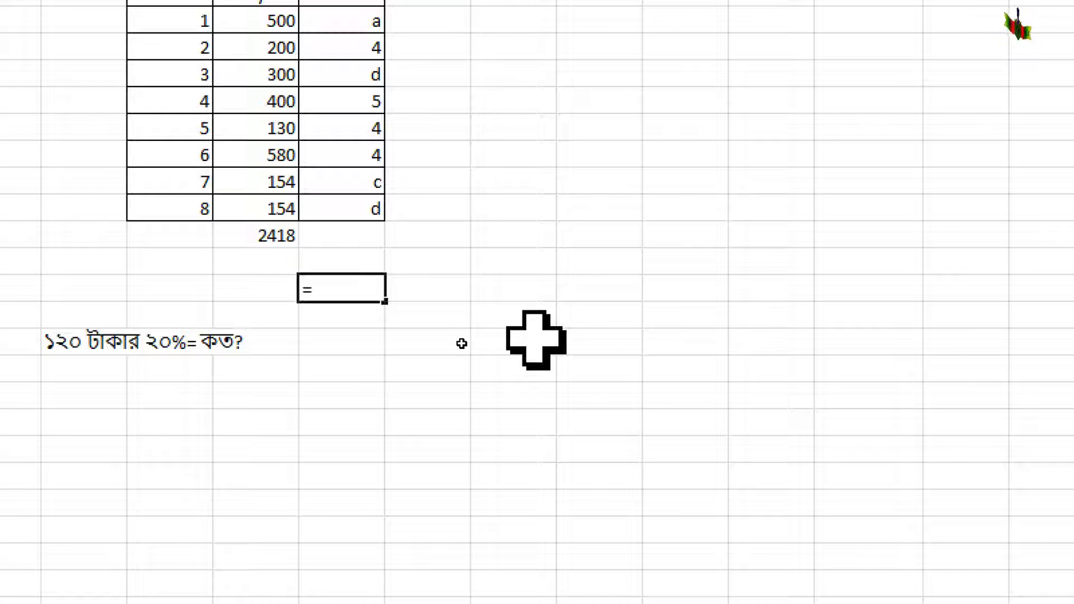
type("su")
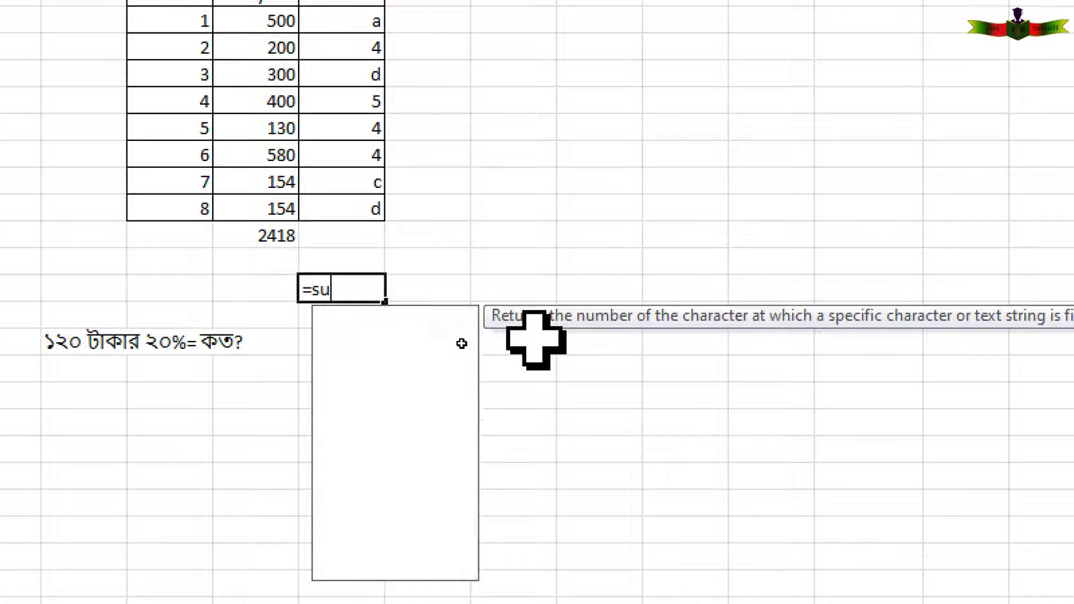
type("m")
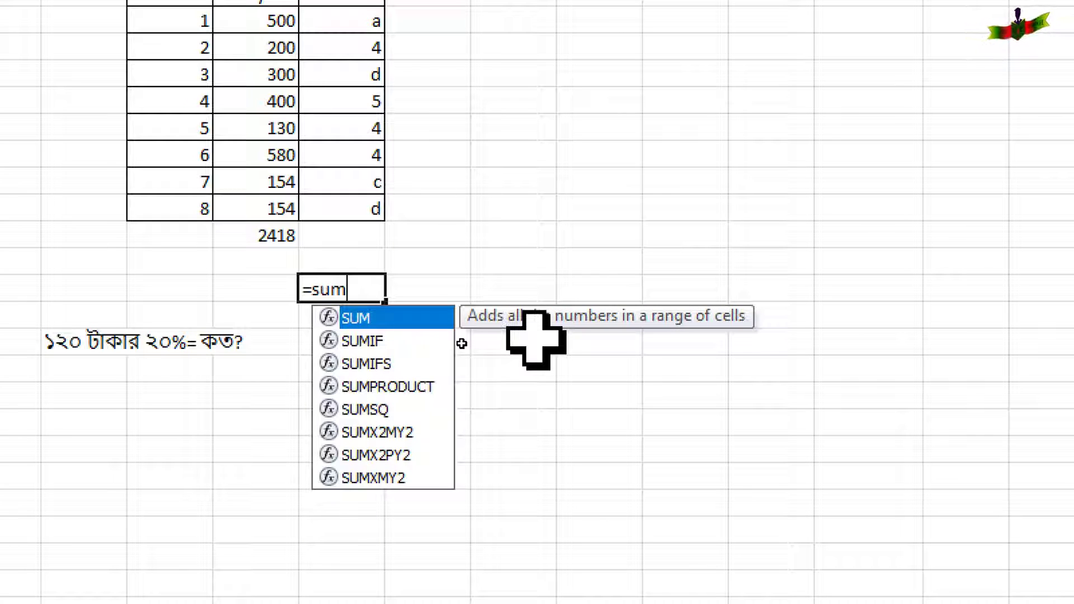
type("(")
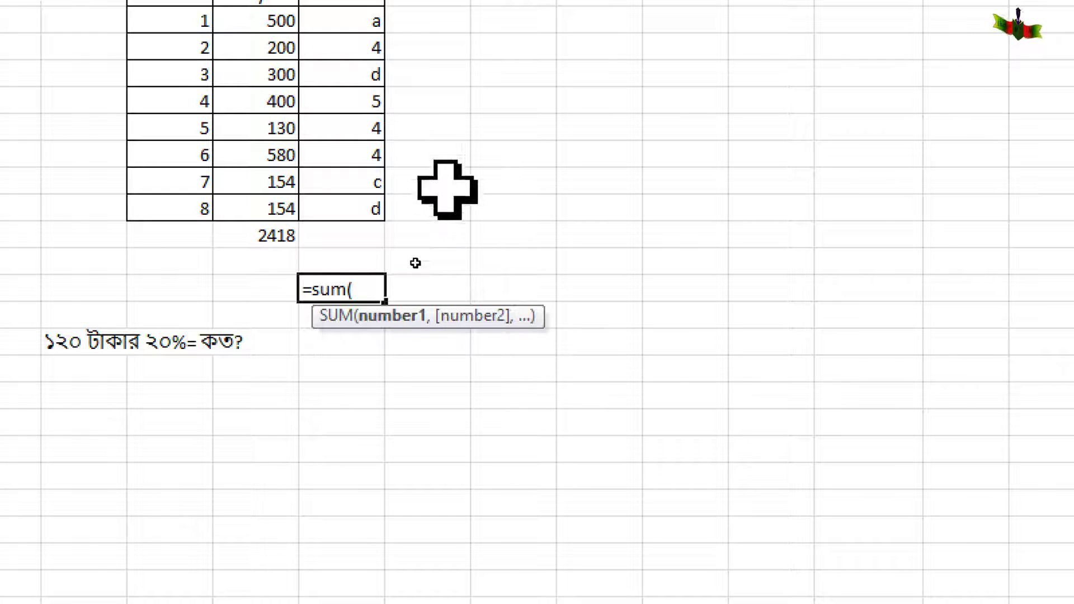
scroll(335, 168, "up", 1)
left_click(272, 110)
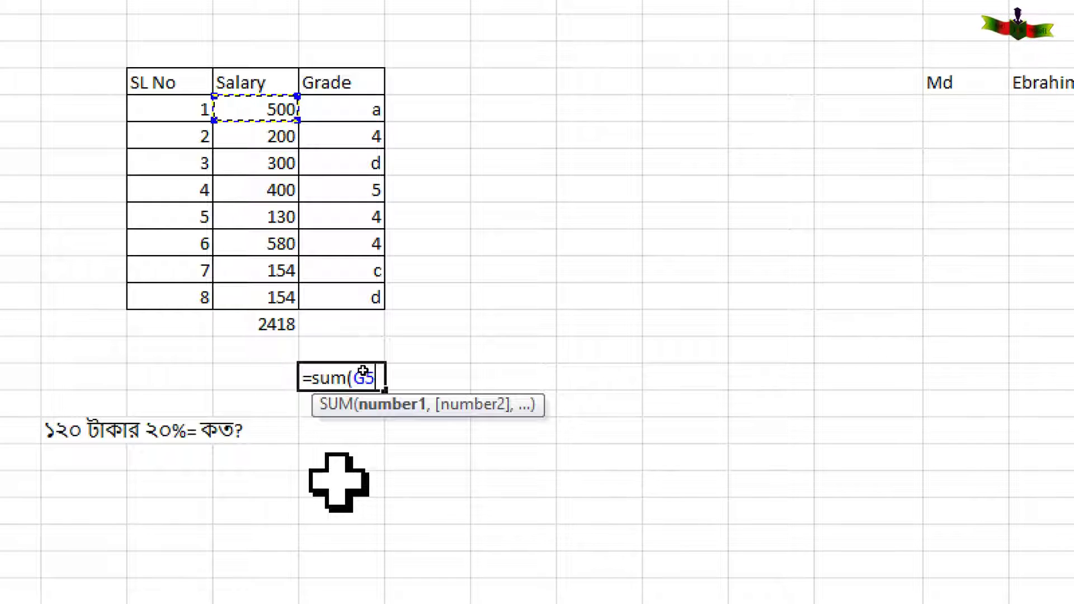
type(",")
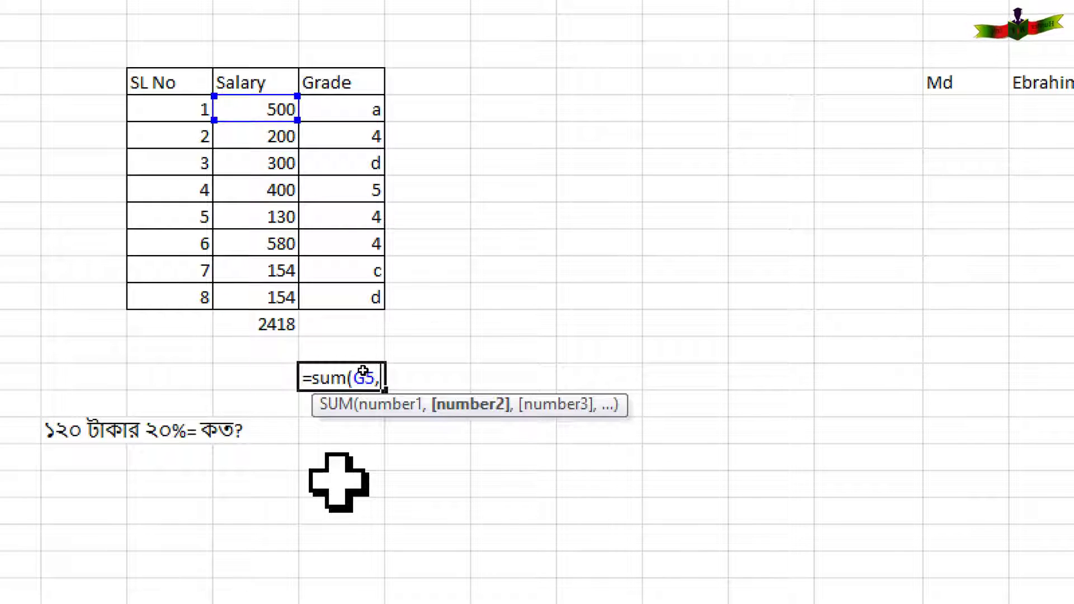
left_click(264, 163)
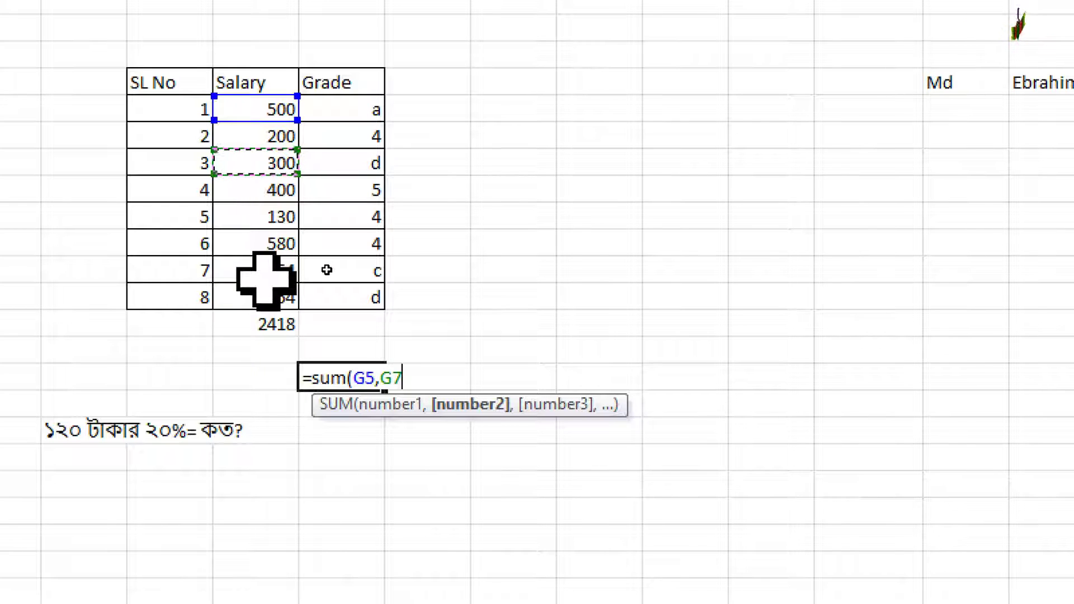
type(",")
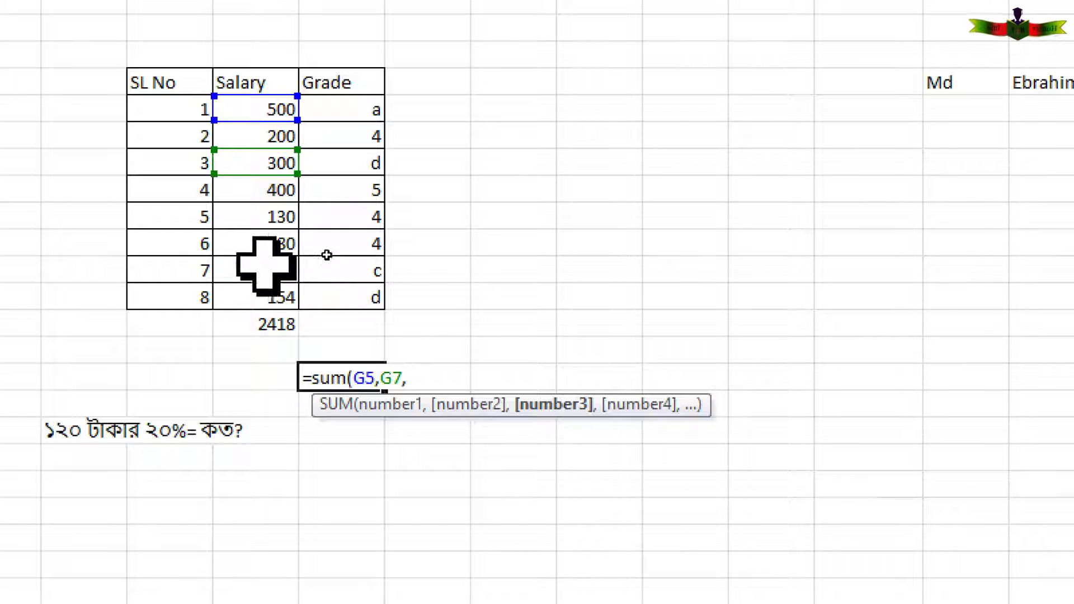
left_click(263, 216)
type(",")
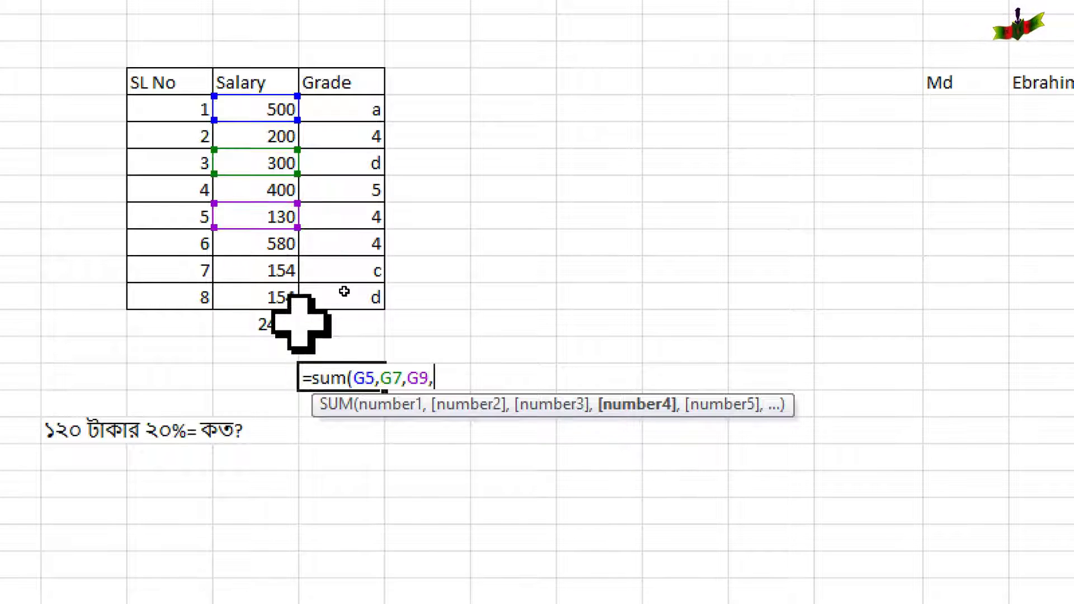
left_click(255, 296)
type(",")
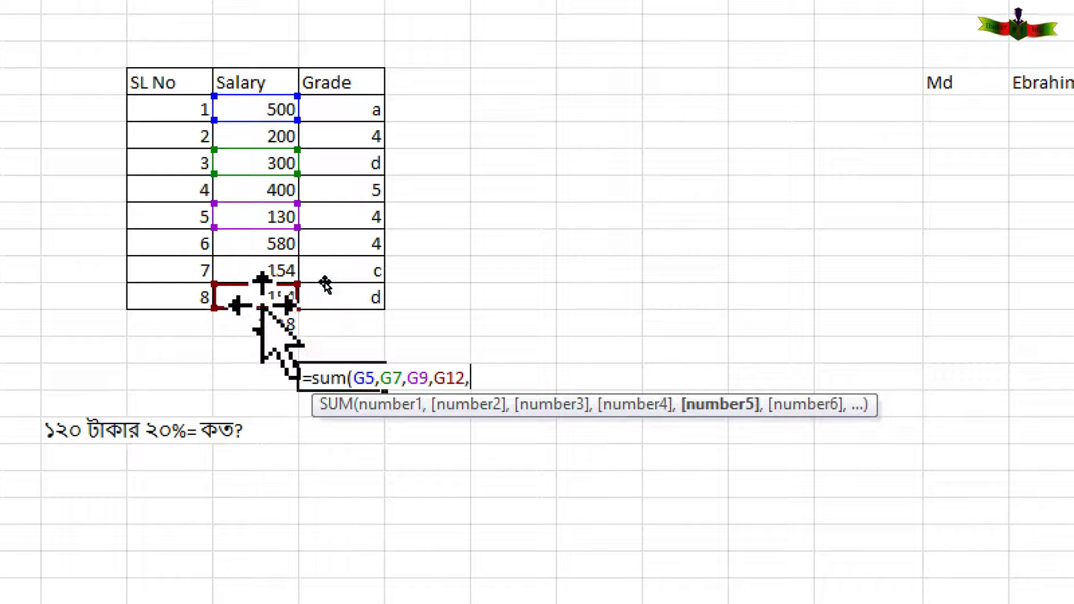
key("BackSpace")
type(")")
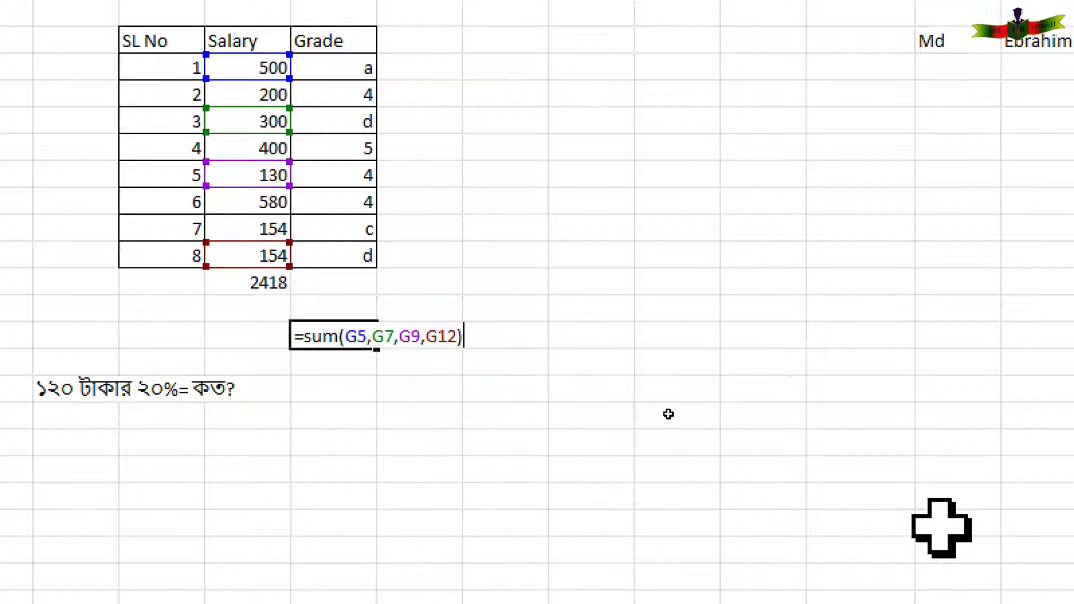
key("Return")
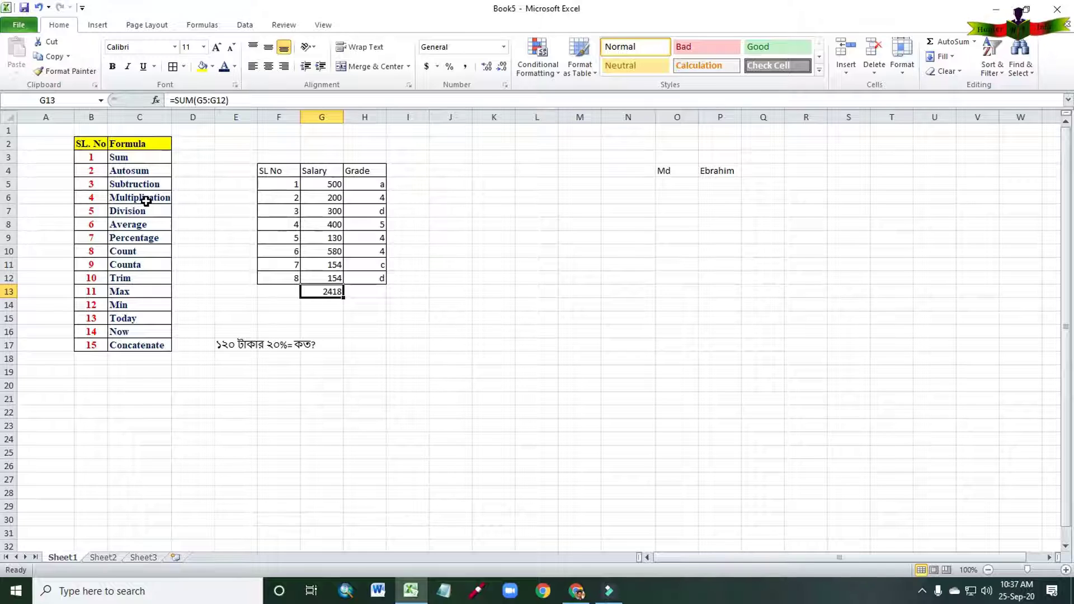
left_click(449, 294)
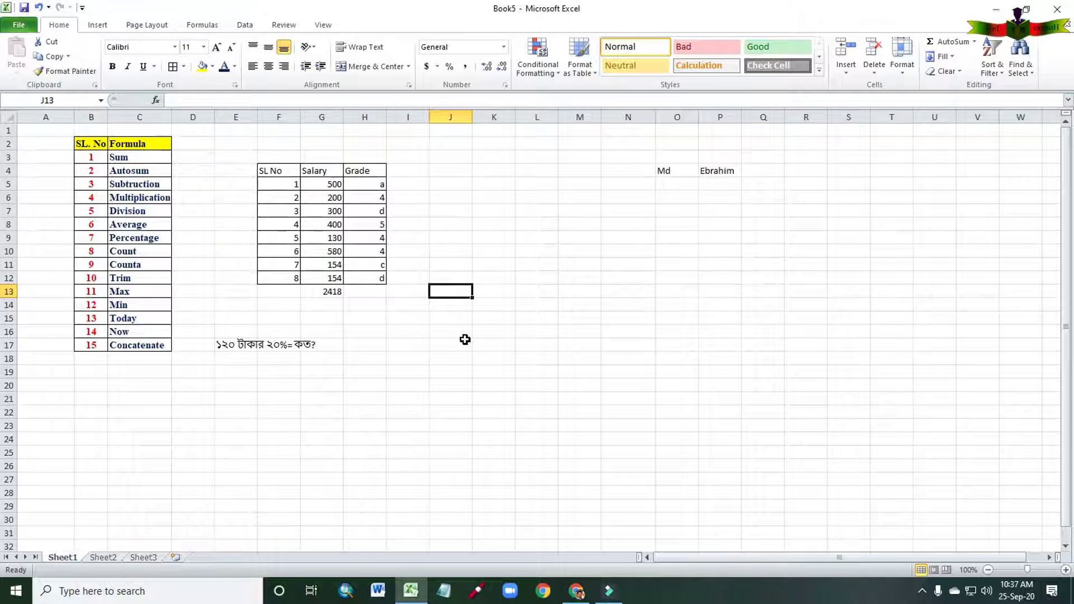
left_click(455, 266)
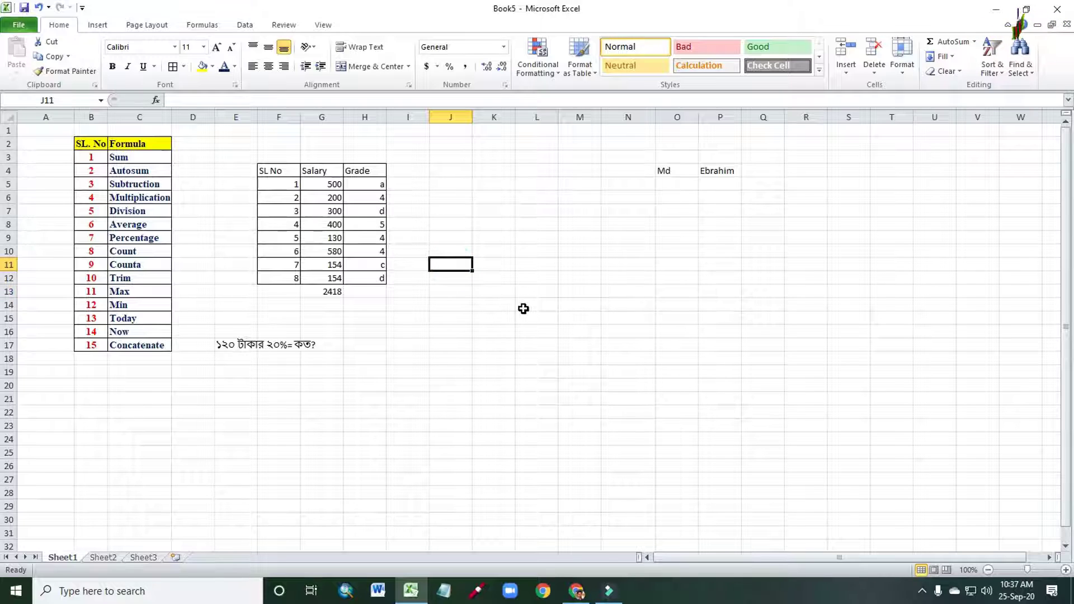
type("50")
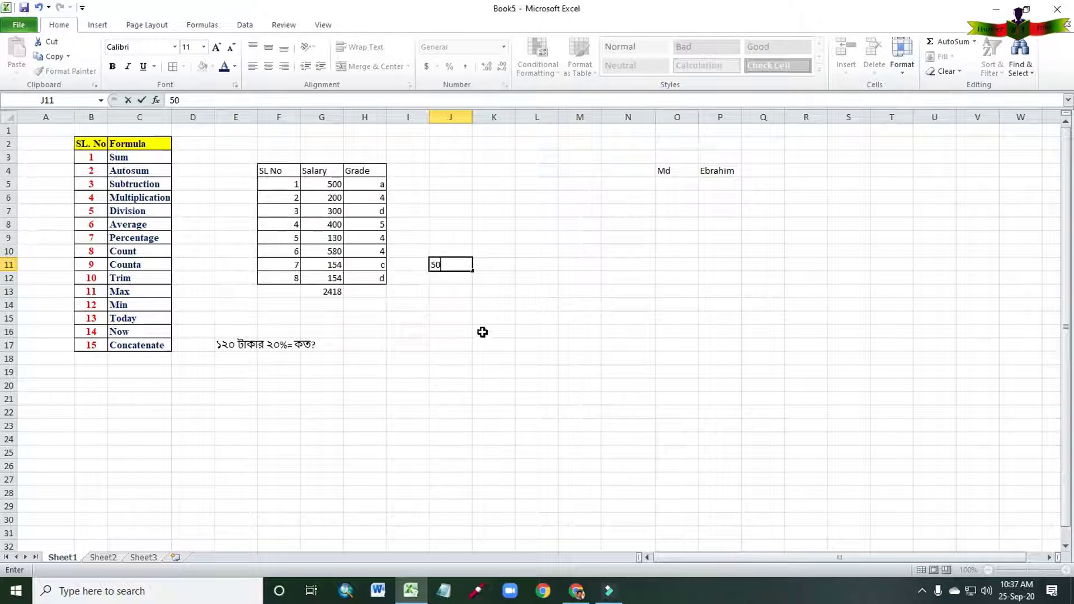
left_click(451, 279)
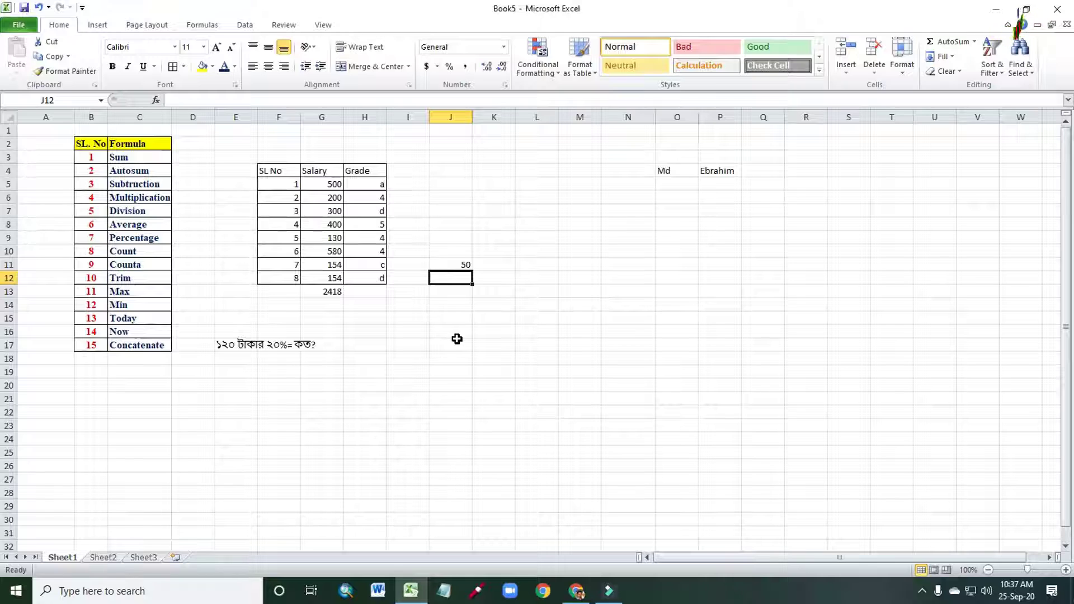
type("10")
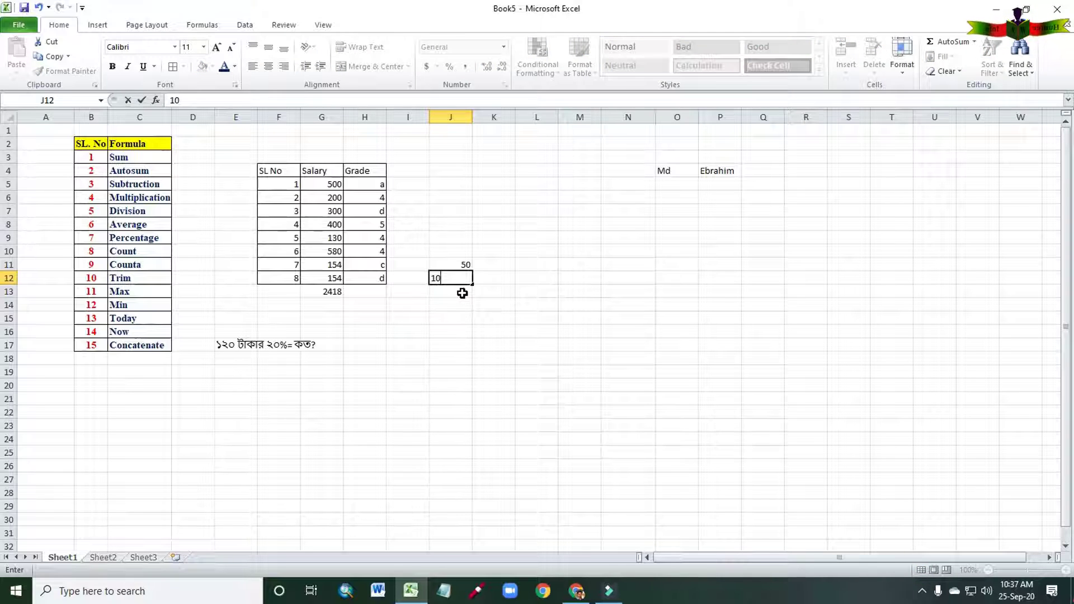
left_click(462, 293)
type("=")
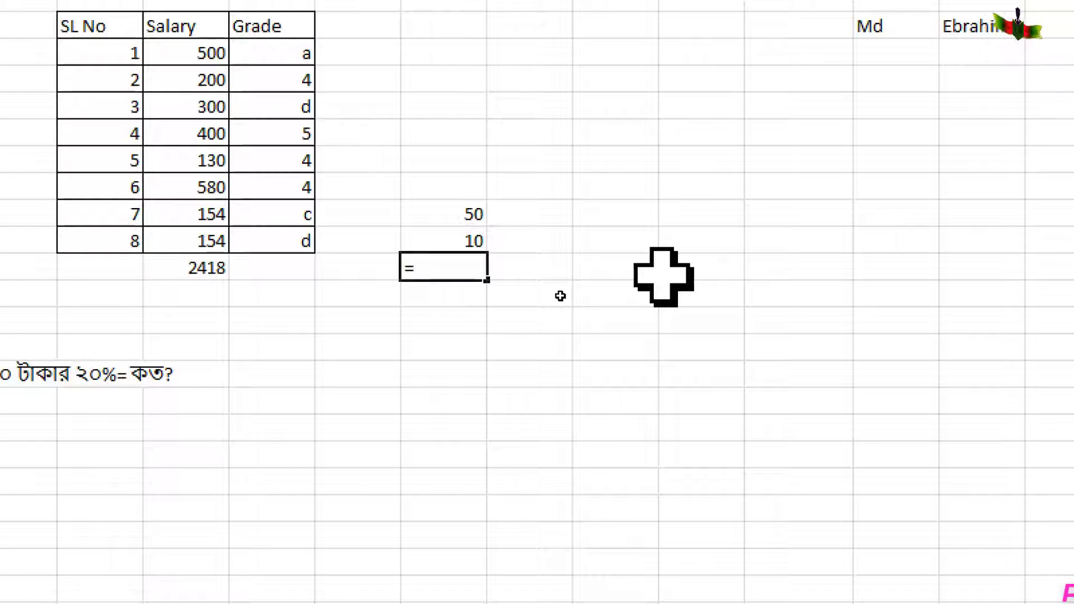
left_click(460, 214)
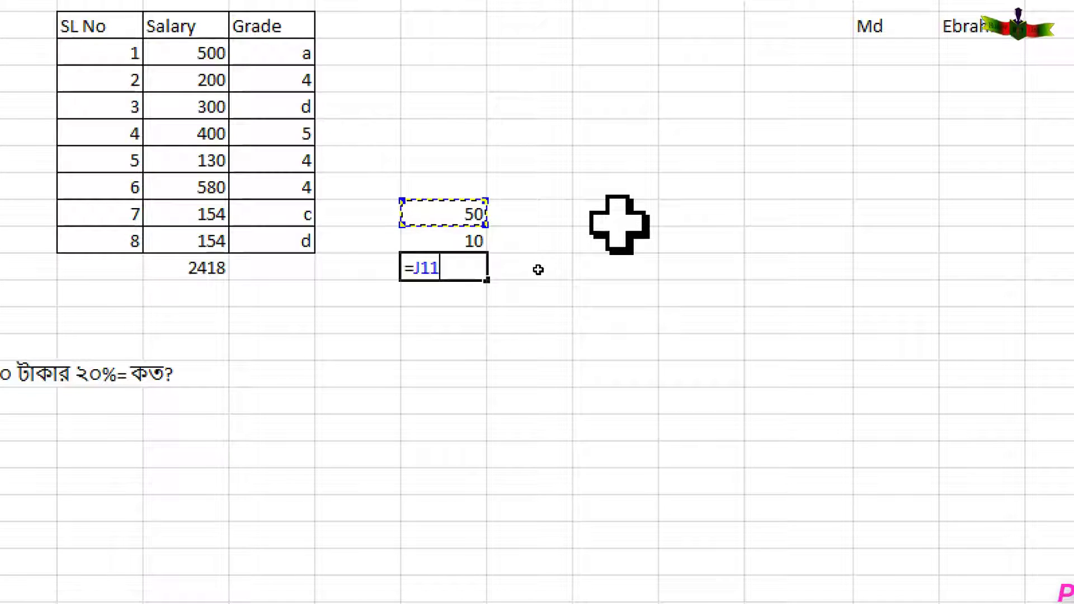
type("-")
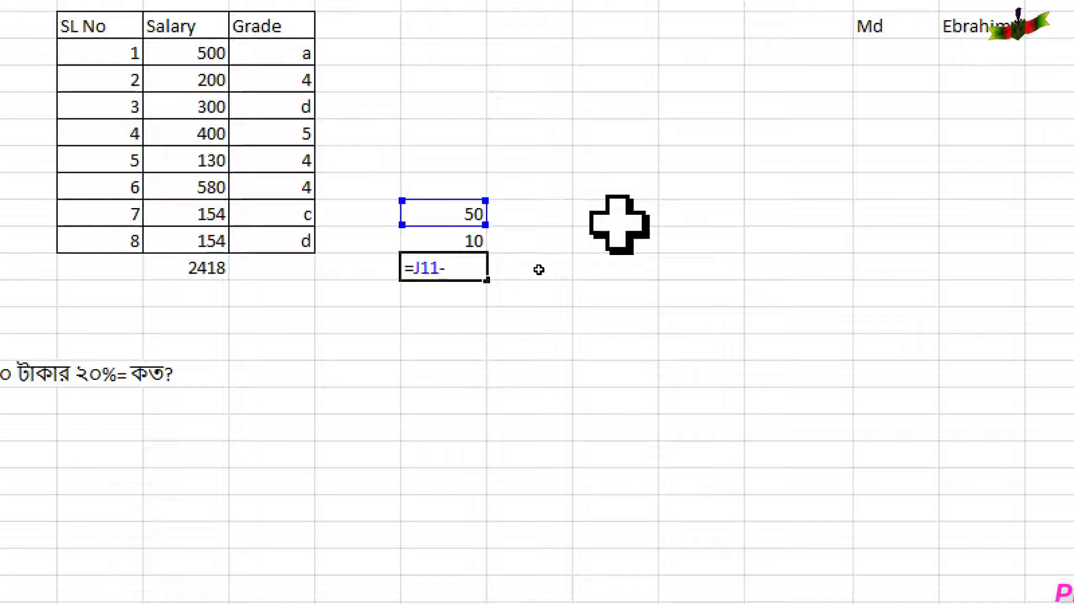
left_click(455, 241)
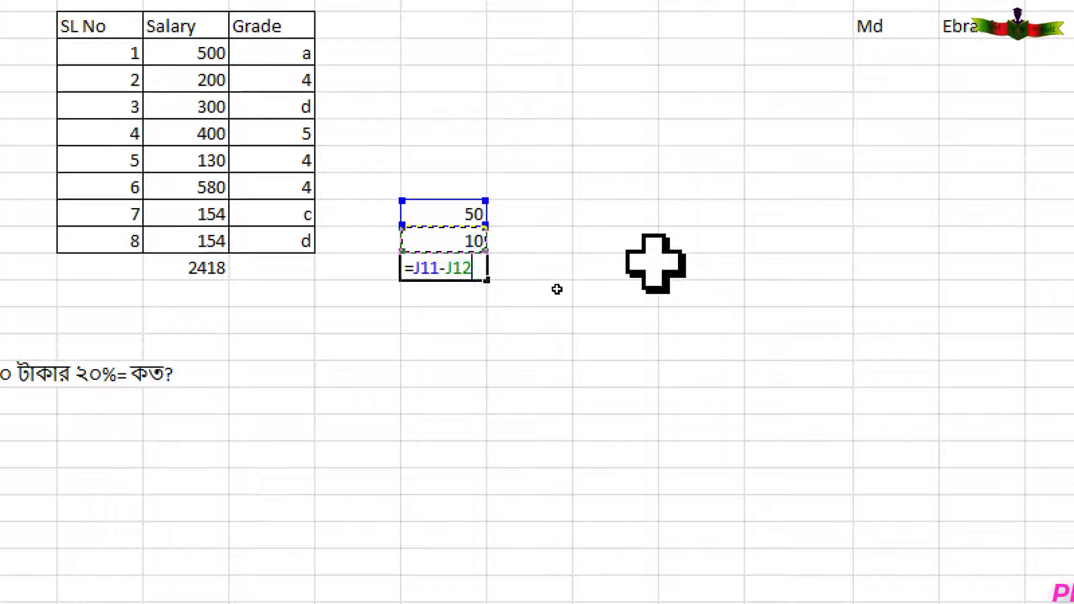
key("Return")
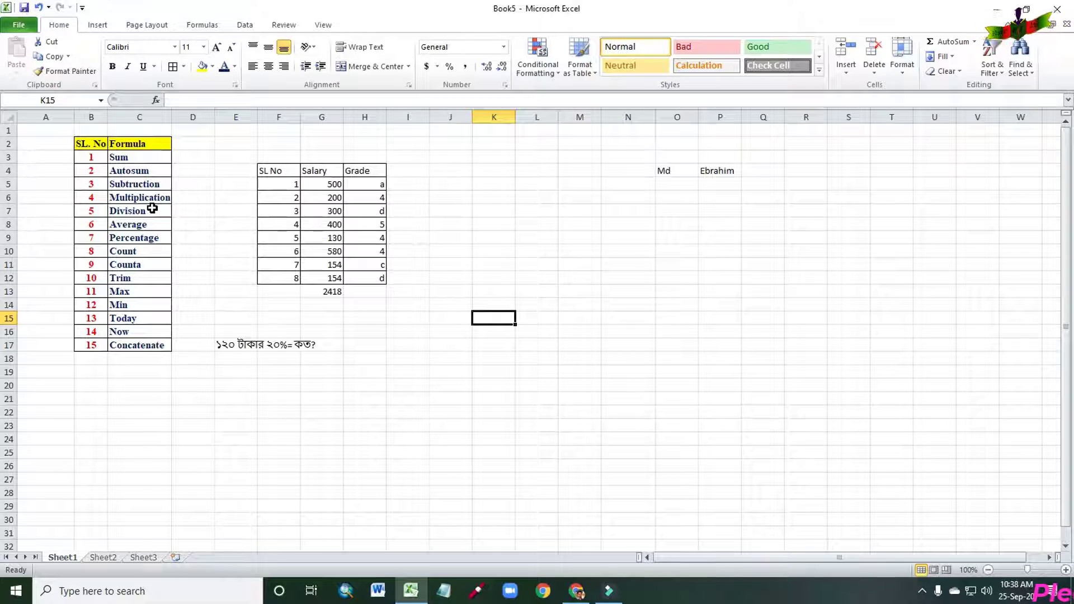
Enter 25 in K9 and 20 in K10
left_click(491, 241)
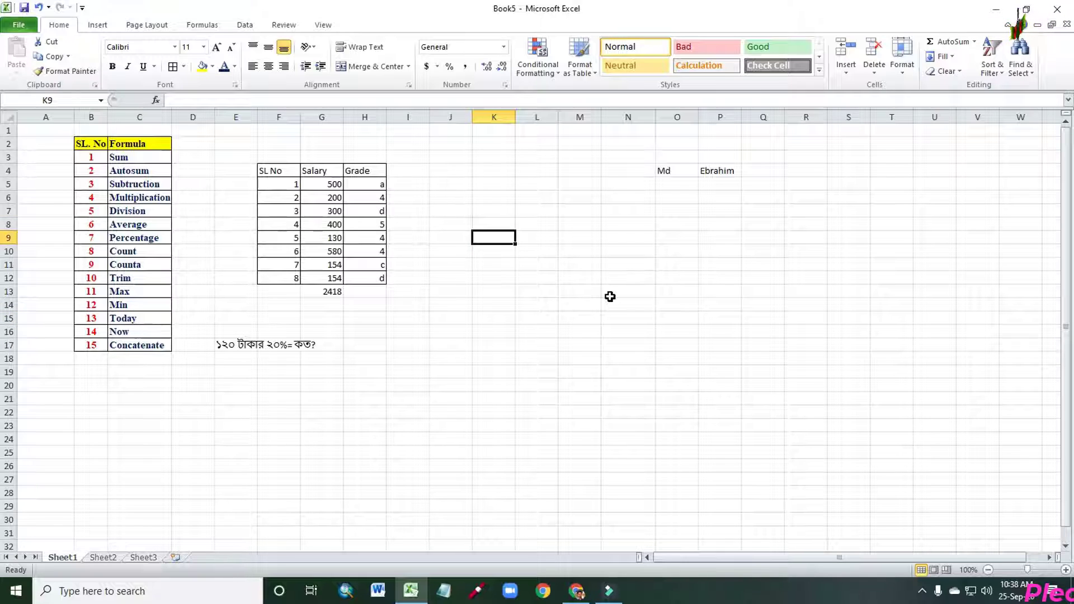
type("25")
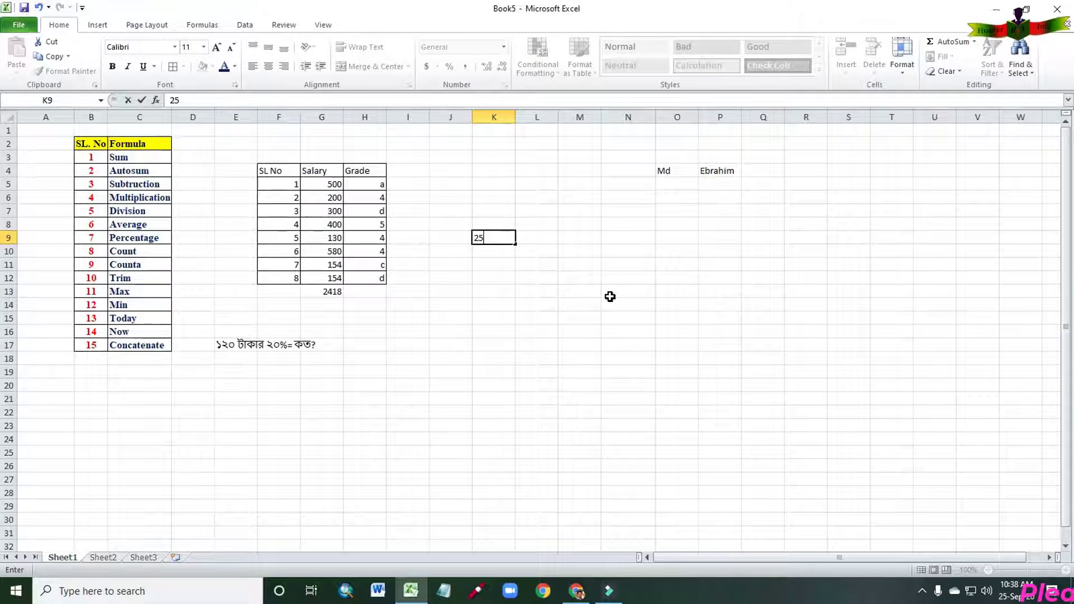
key("Return")
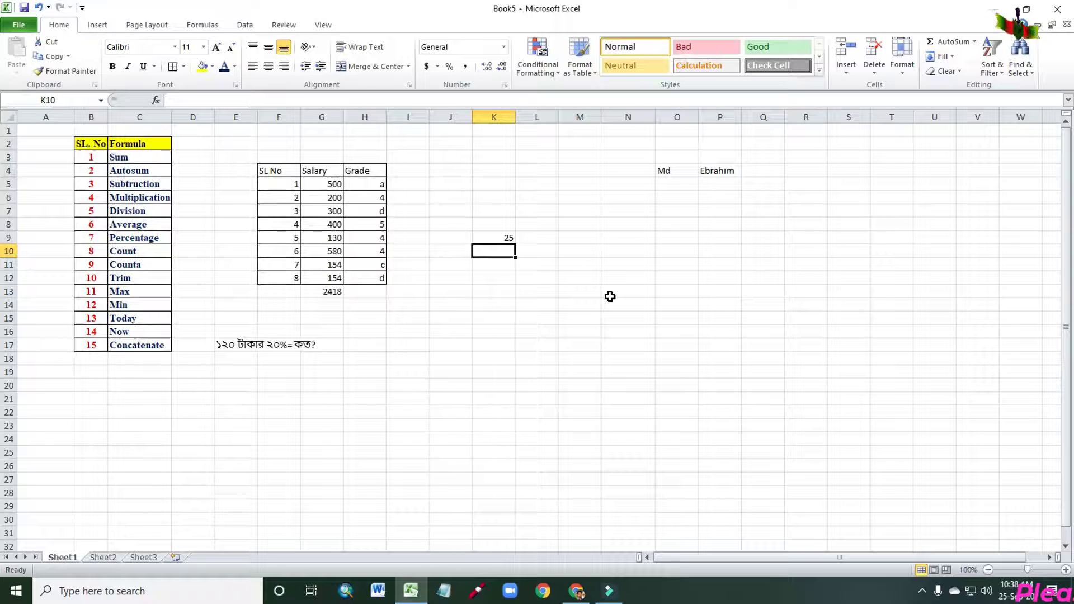
type("20")
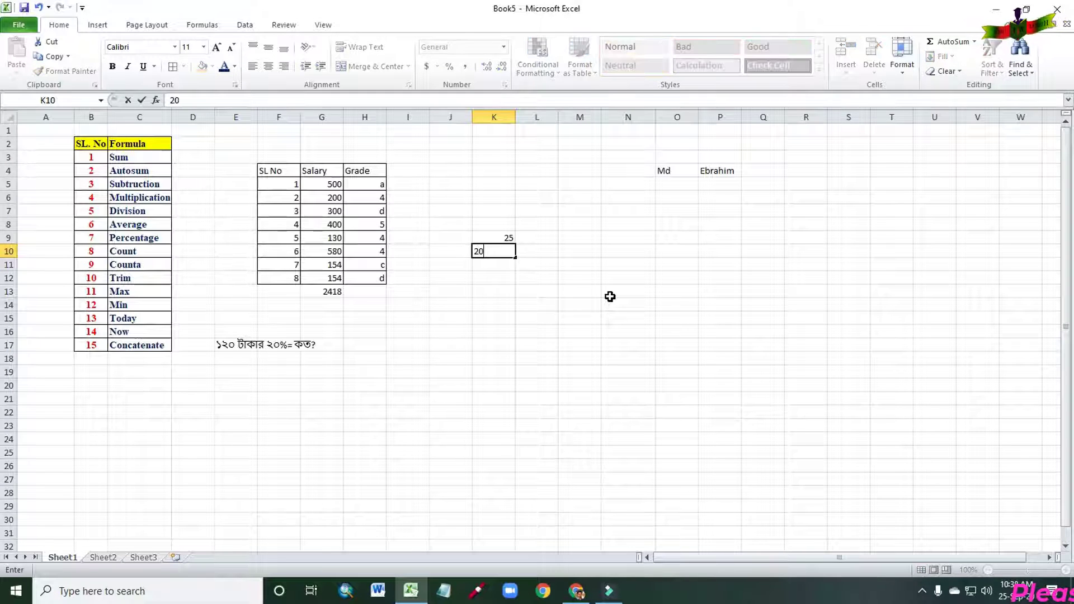
key("Return")
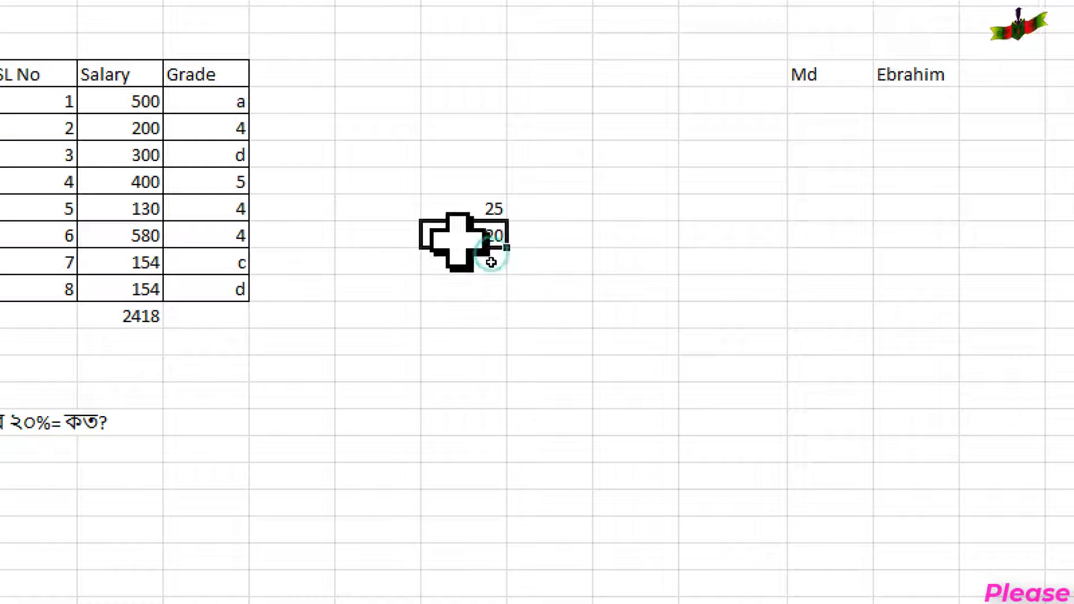
Enter =K9*K10 in K11, giving 500
type("=")
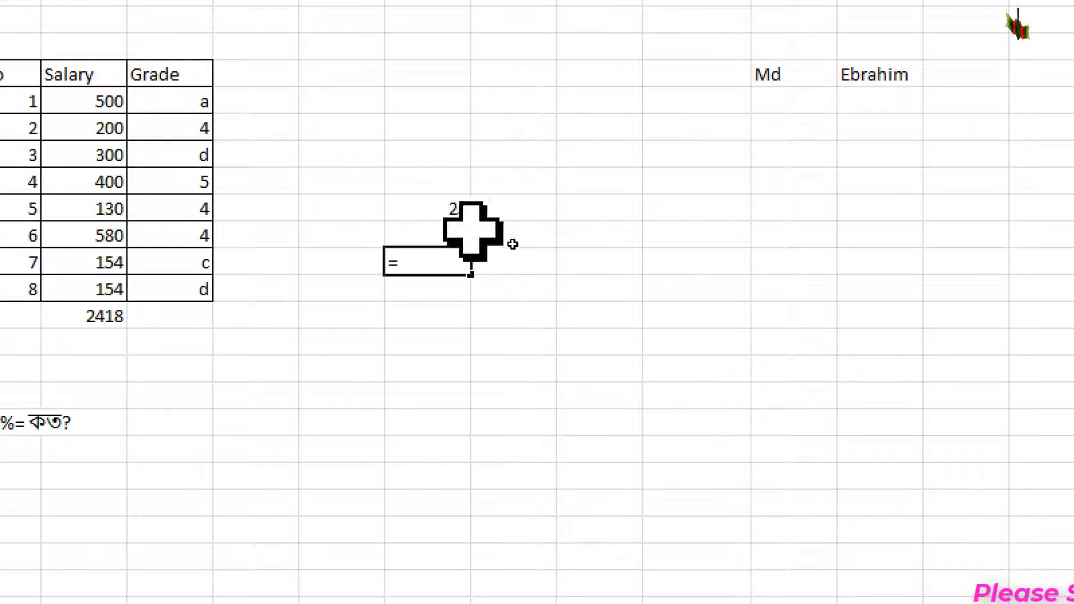
left_click(450, 207)
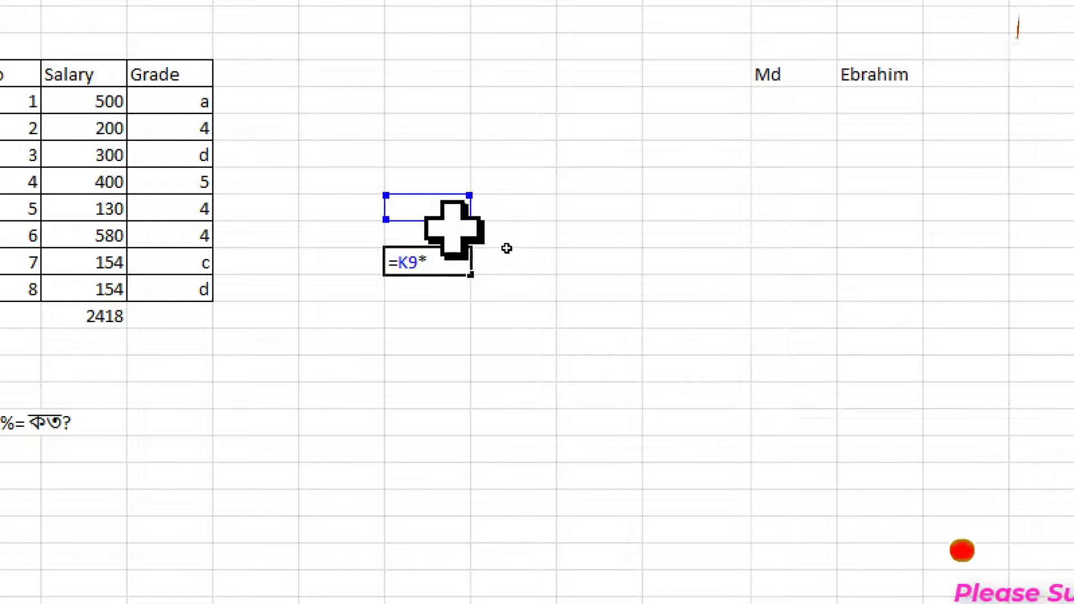
left_click(456, 236)
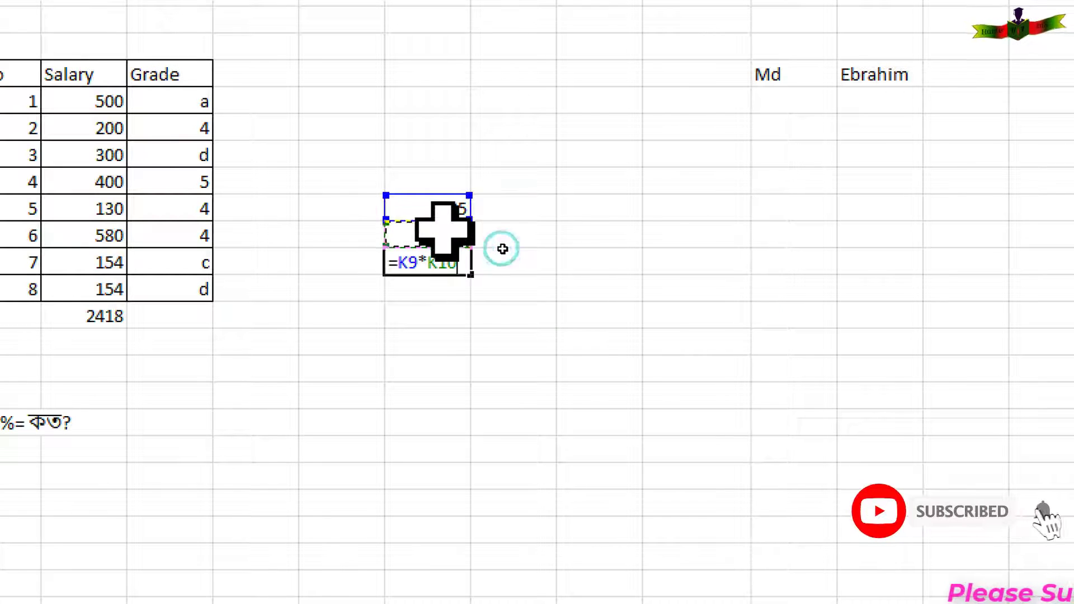
key("Return")
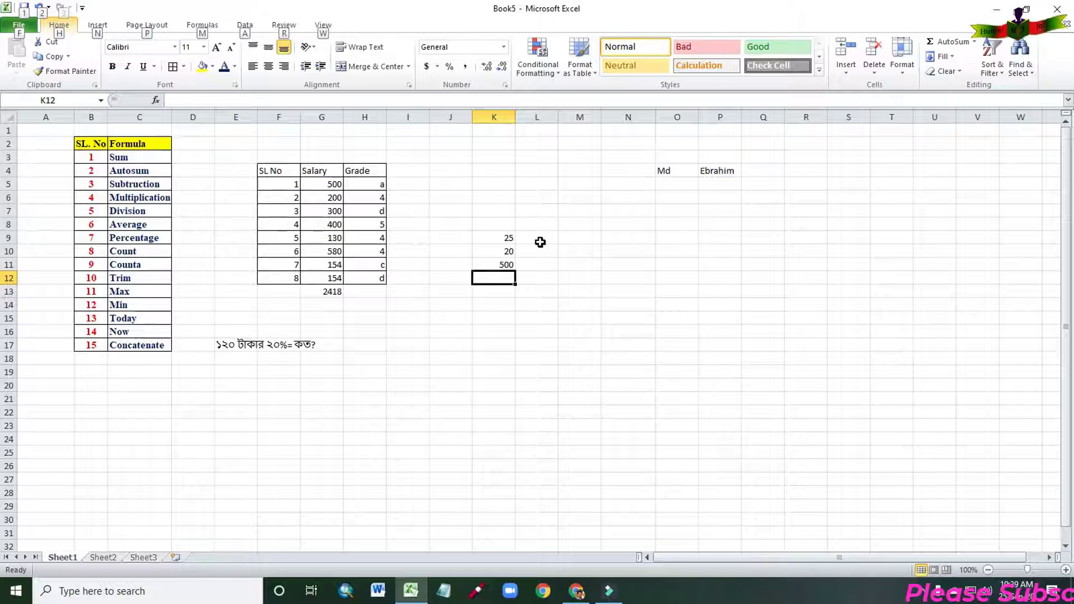
Clear All on K9:K10 to remove the 25 and 20 of the multiplication example
left_click(537, 283)
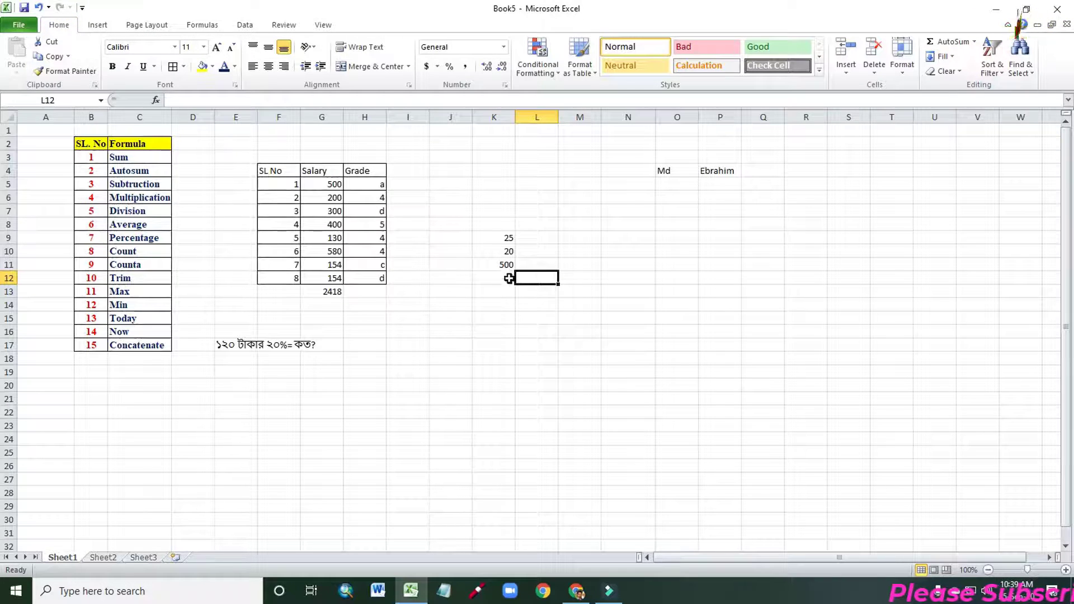
left_click_drag(508, 236, 507, 251)
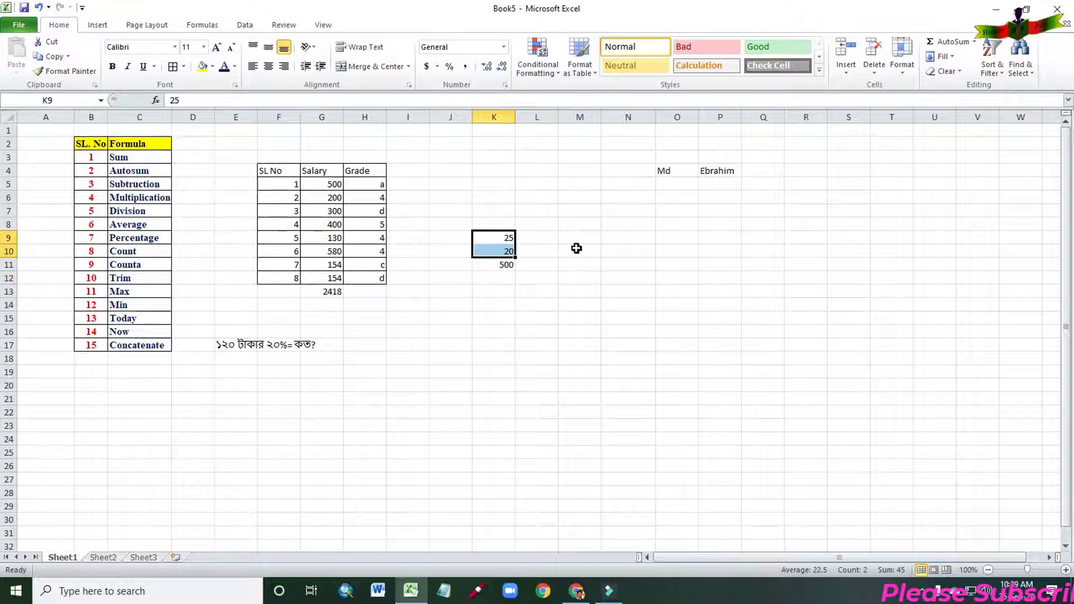
left_click(945, 71)
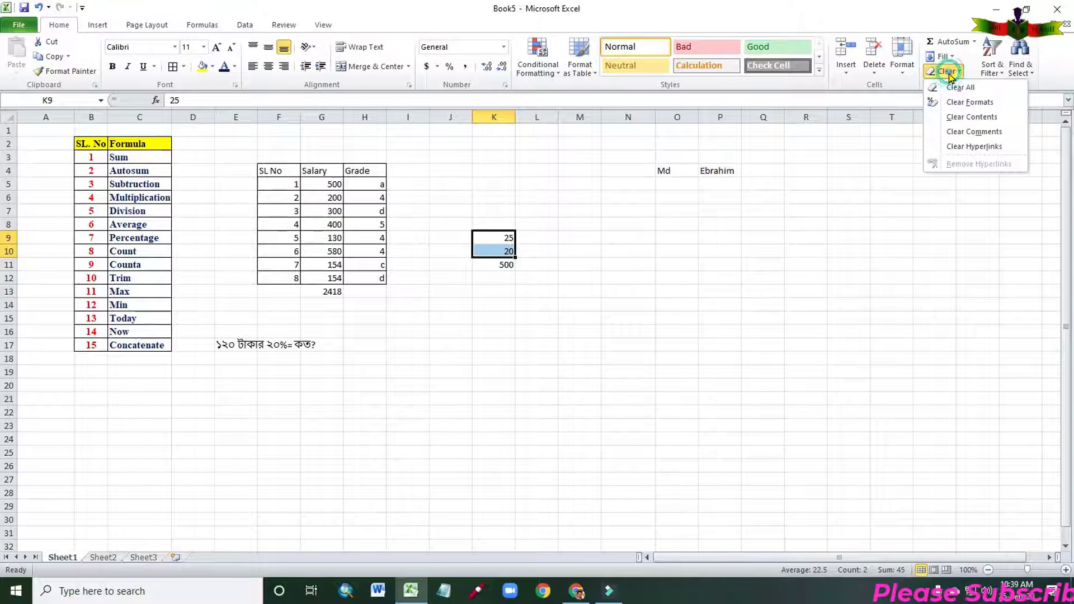
left_click(952, 88)
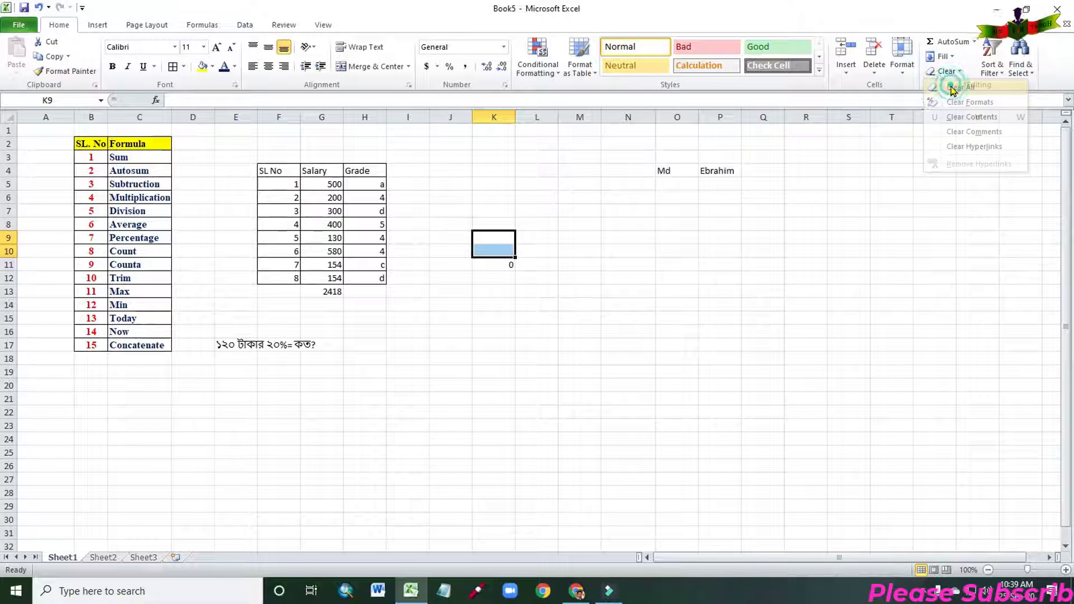
left_click(504, 264)
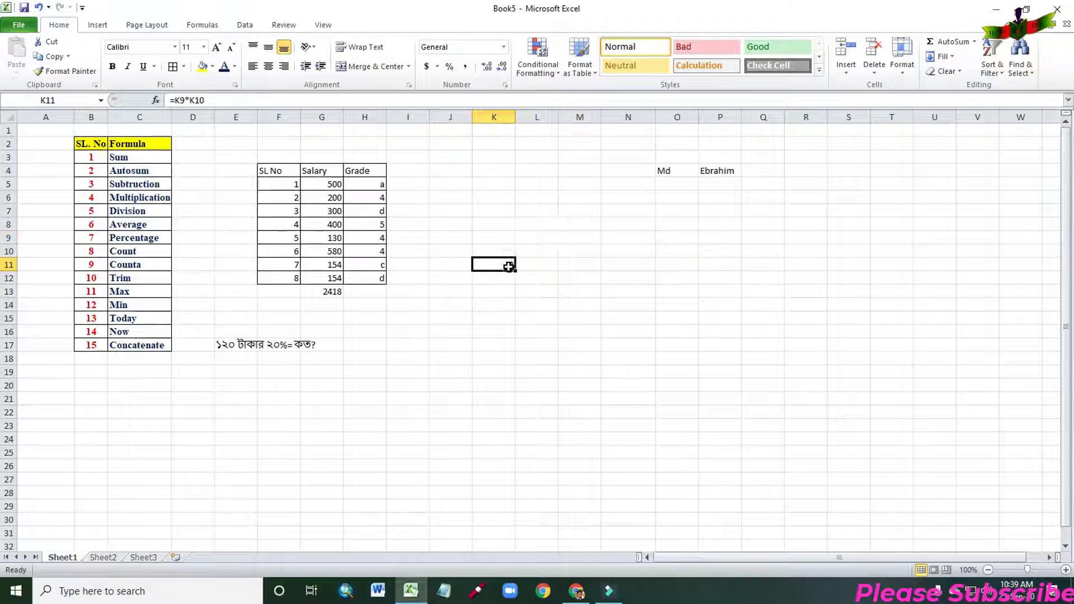
Enter 500 in L11 and 50 in L12
left_click(556, 259)
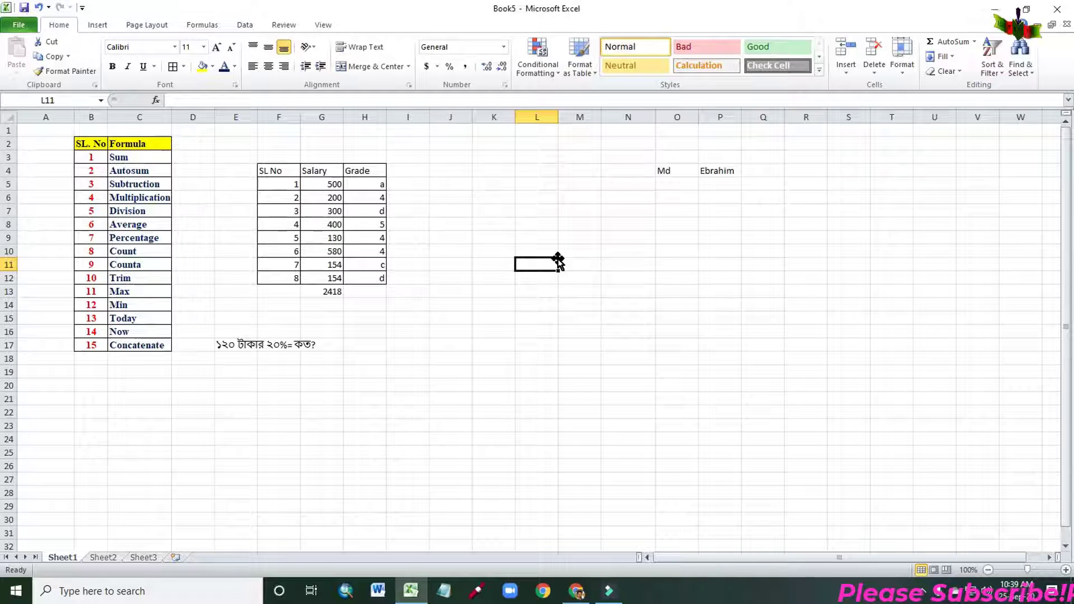
type("500")
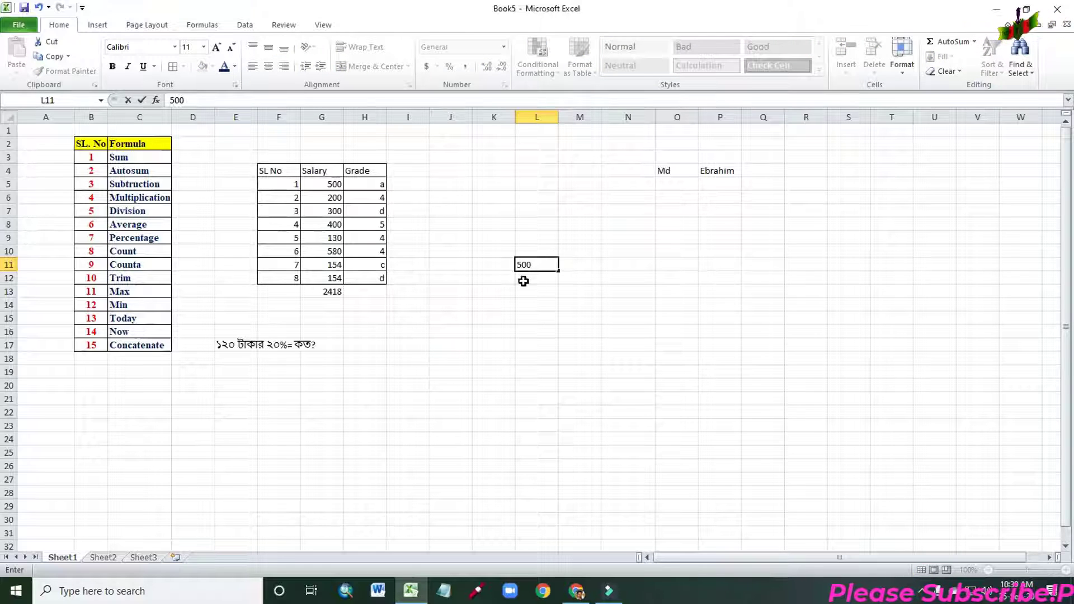
key("Return")
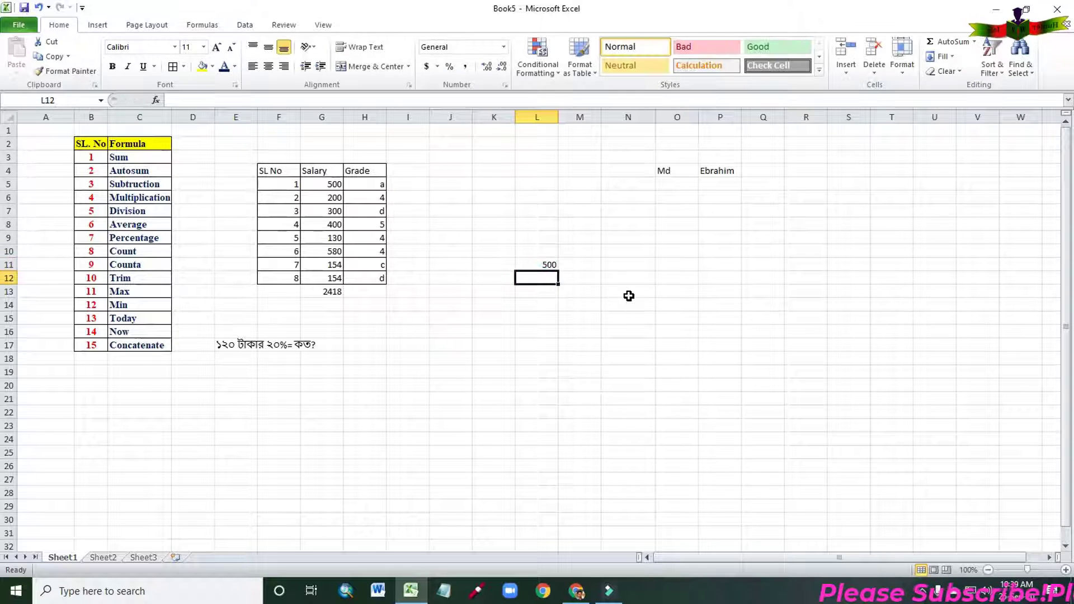
type("50")
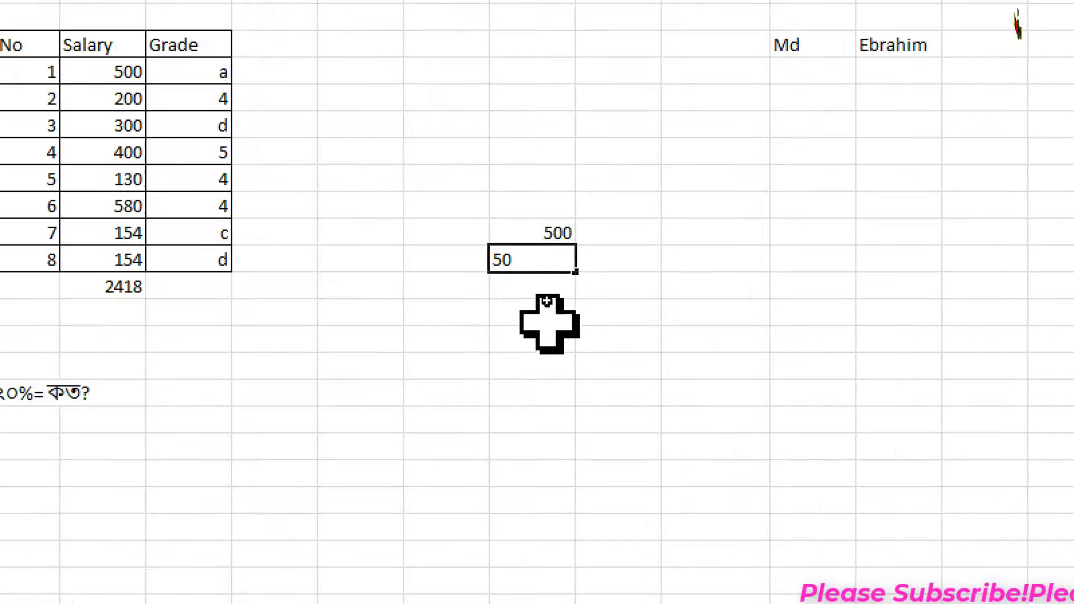
key("Return")
type("=")
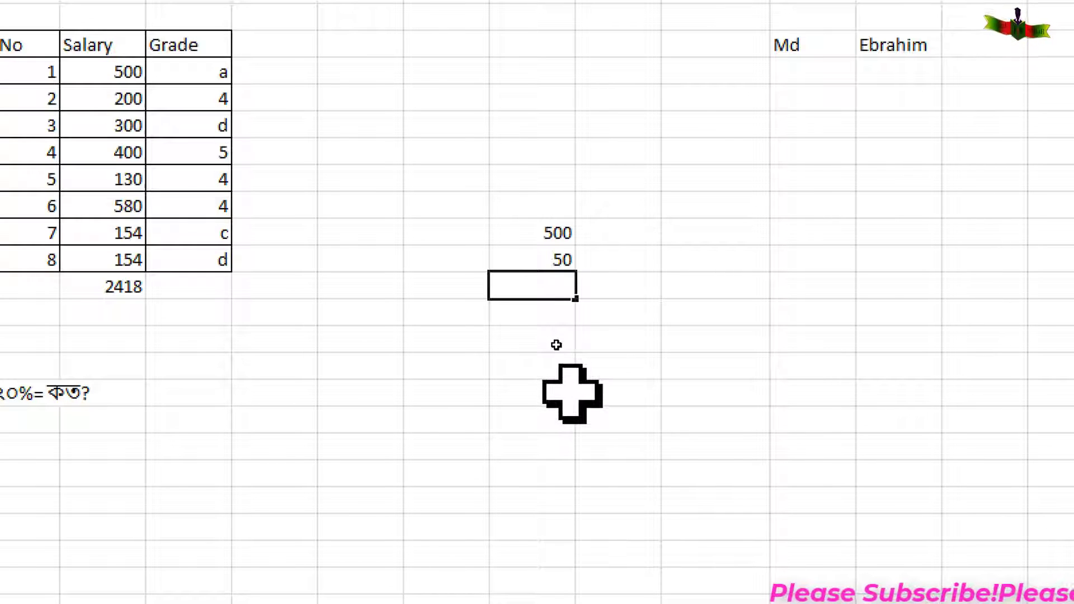
Enter =L11/L12 in L13, giving 10
left_click(548, 230)
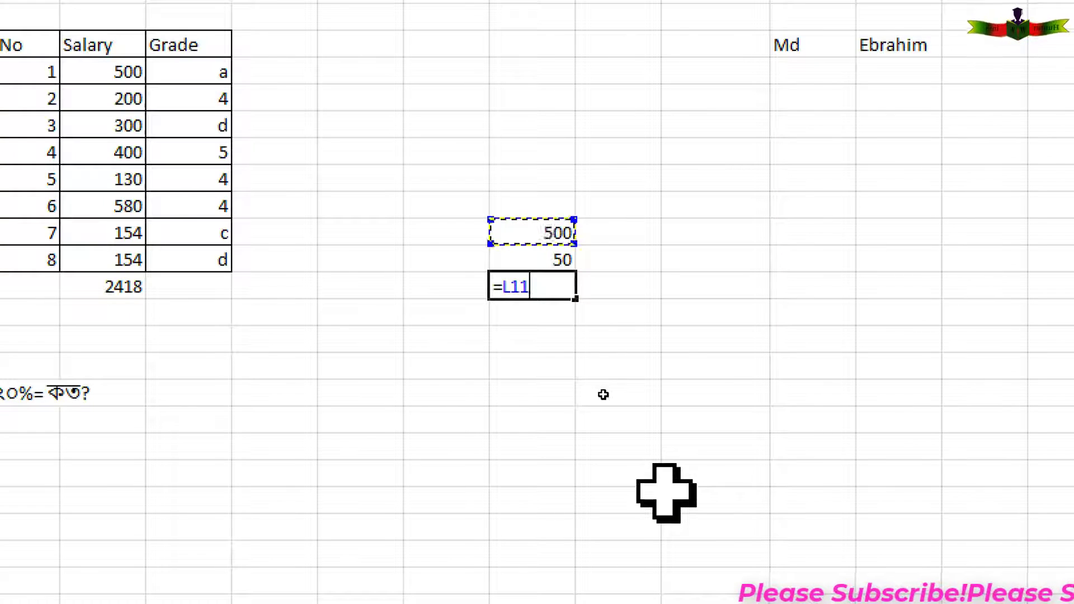
type("/")
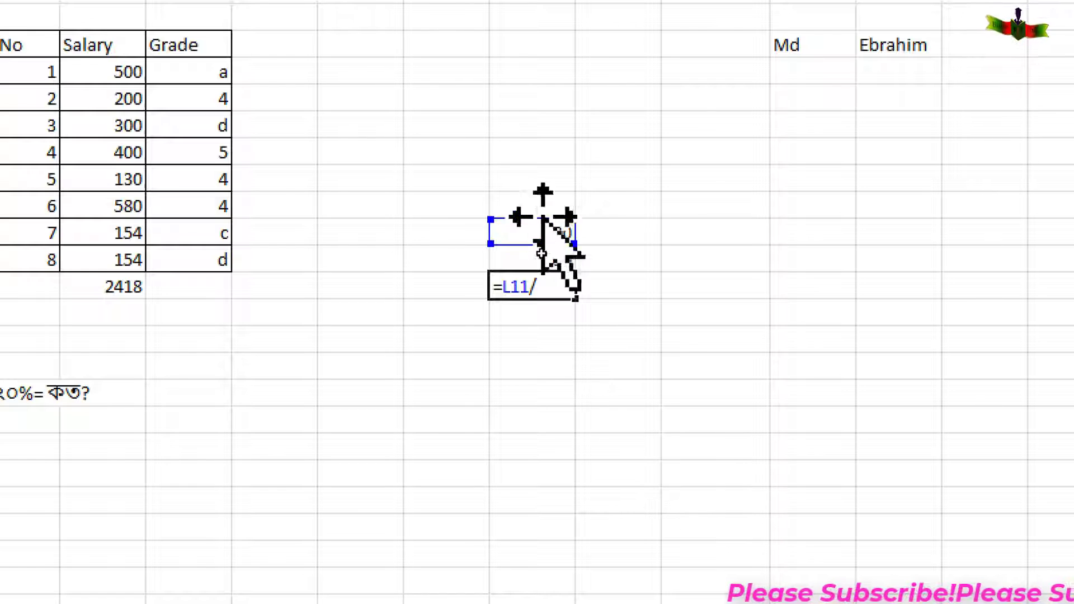
left_click(549, 258)
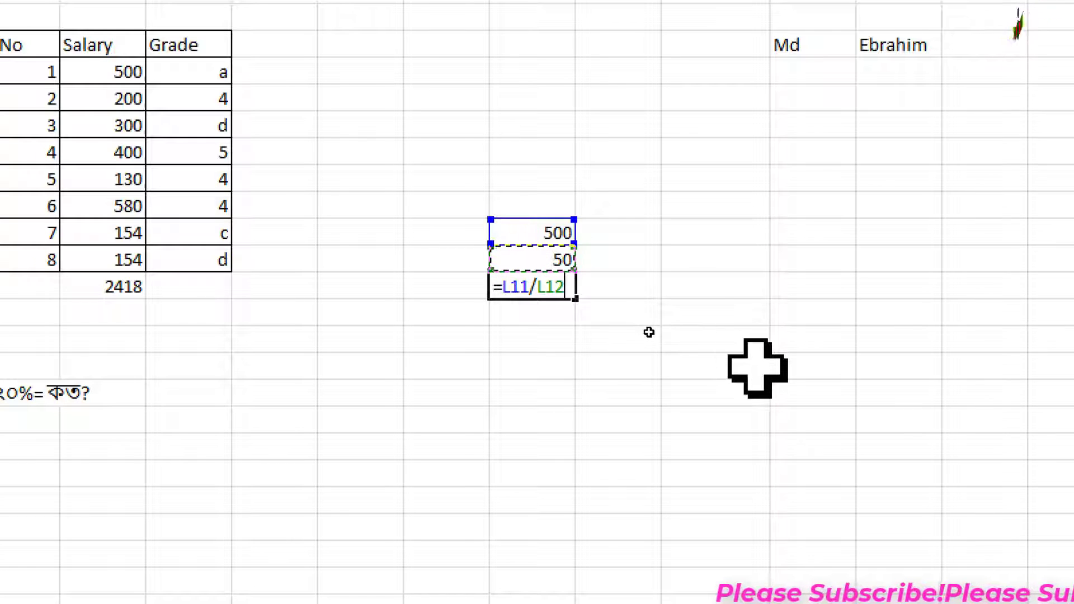
key("Return")
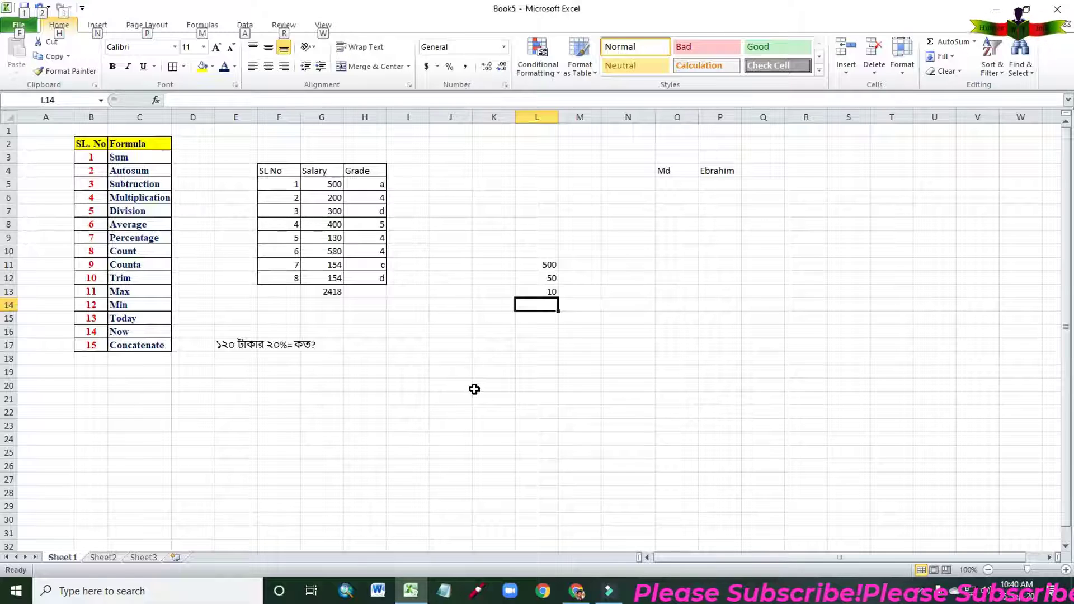
Delete the 2418 Salary total from G13
left_click(331, 294)
key("Delete")
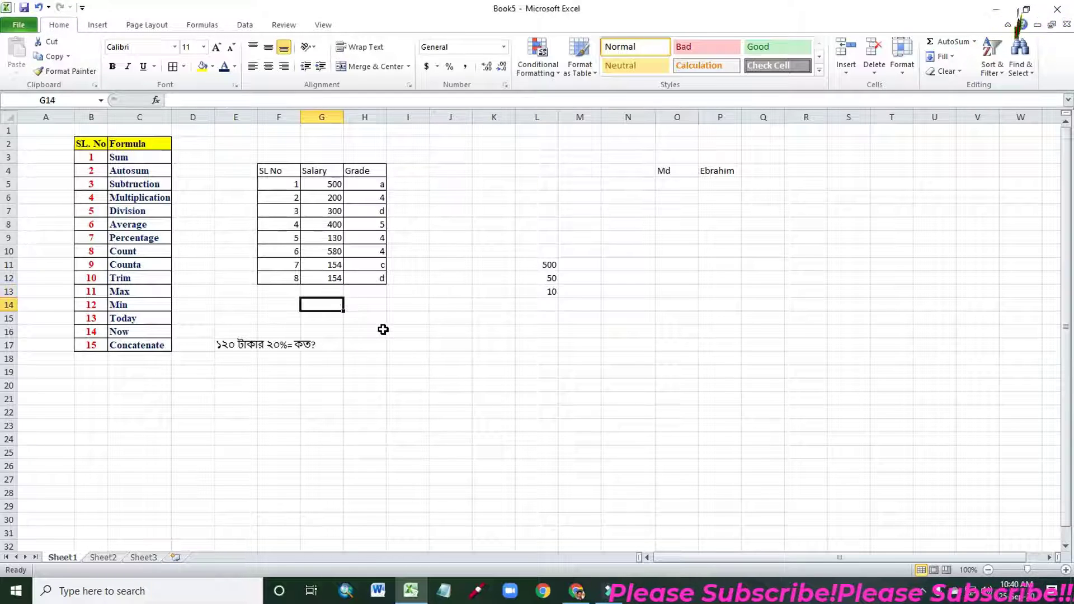
key("Down")
left_click(342, 292)
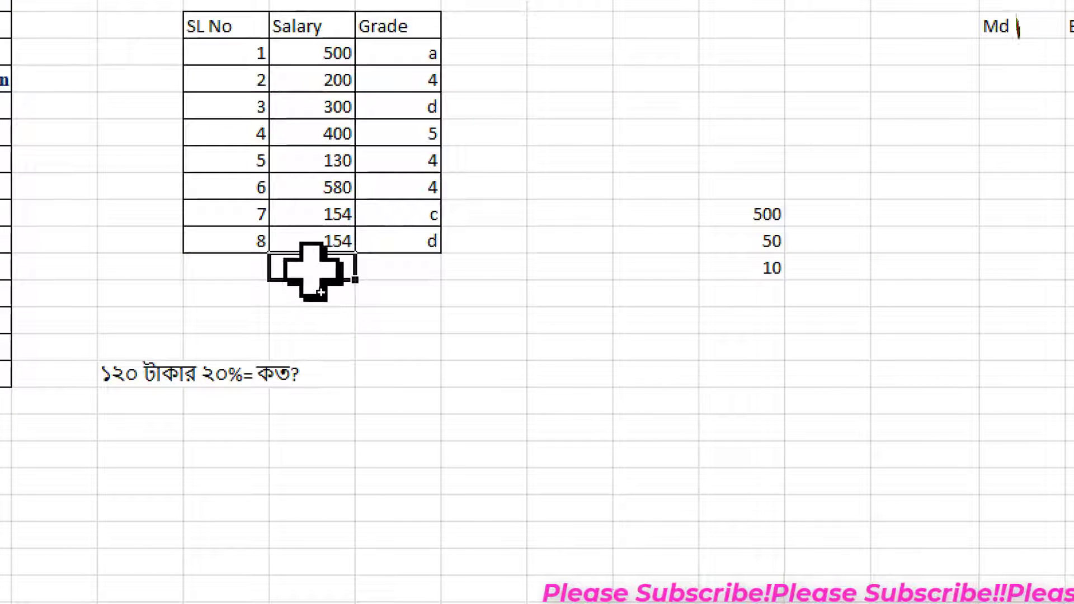
Enter =AVERAGE(G5:G12) in G13, giving 302.25
type("=")
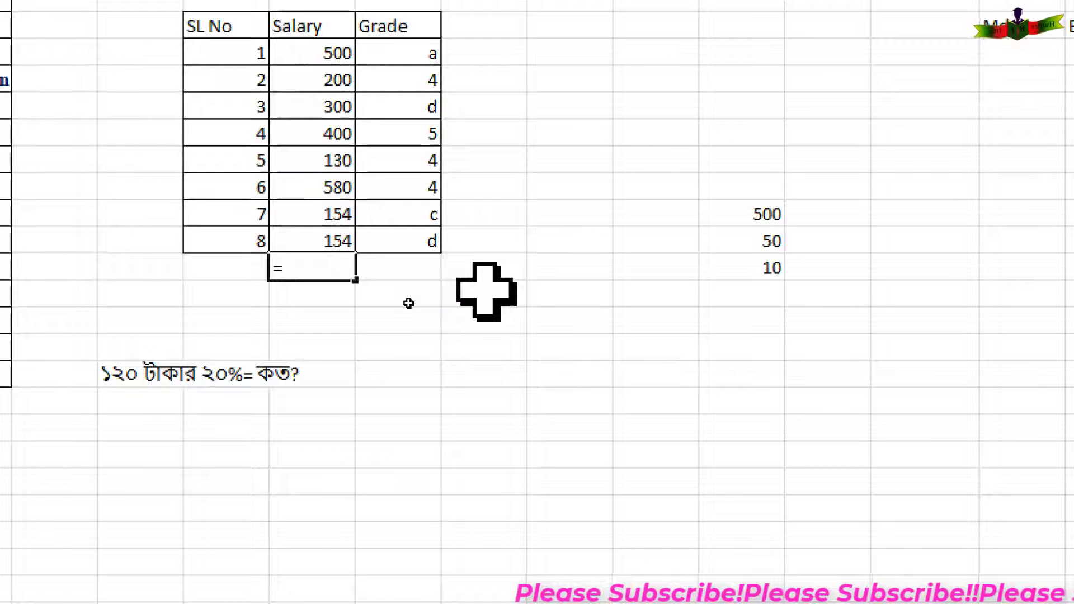
type("a")
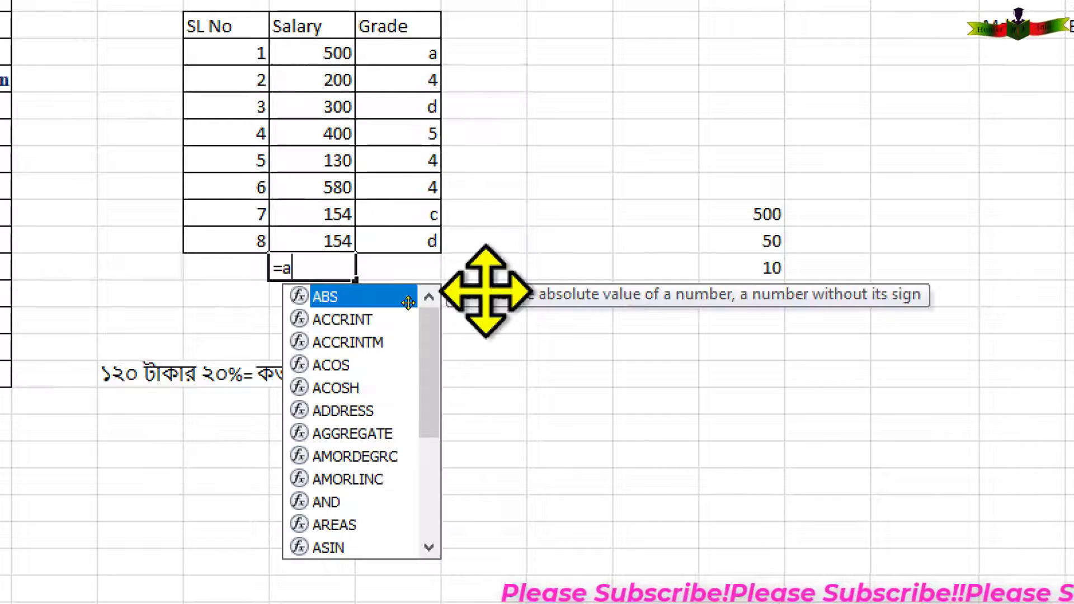
type("ve")
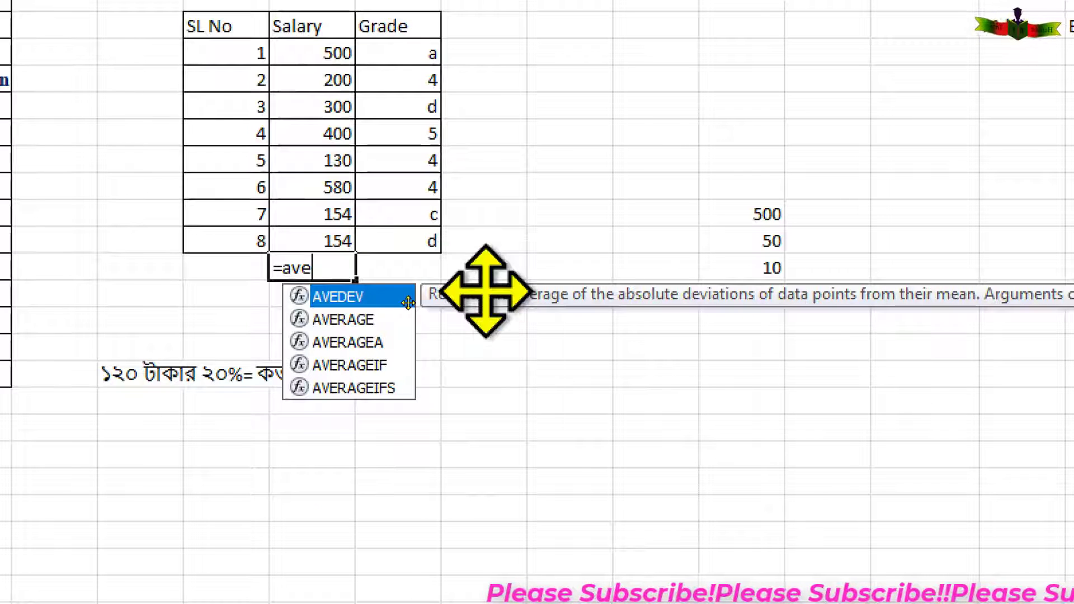
type("ra")
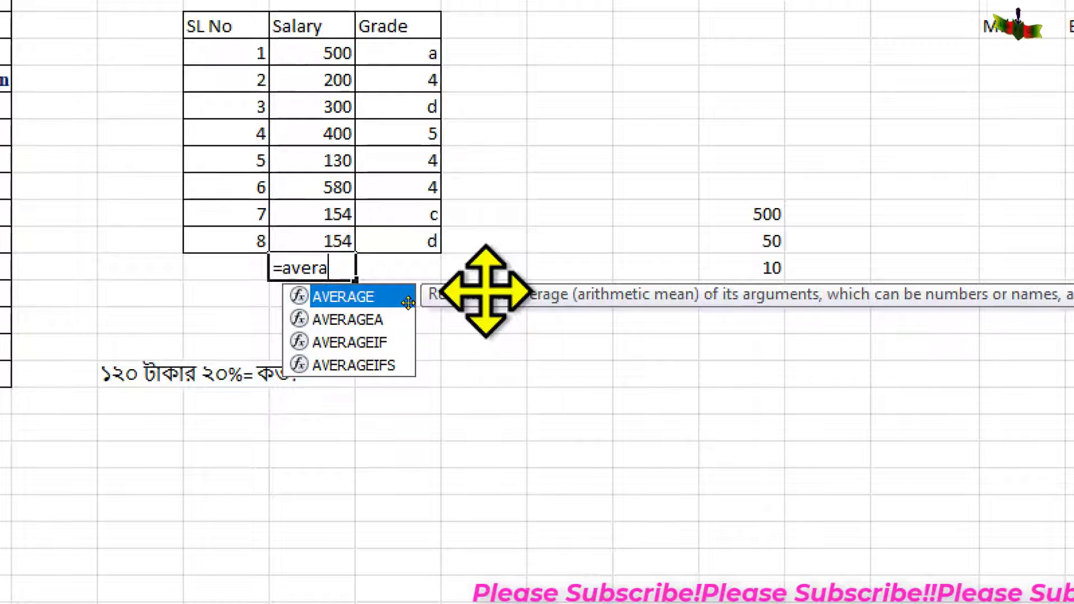
type("ge")
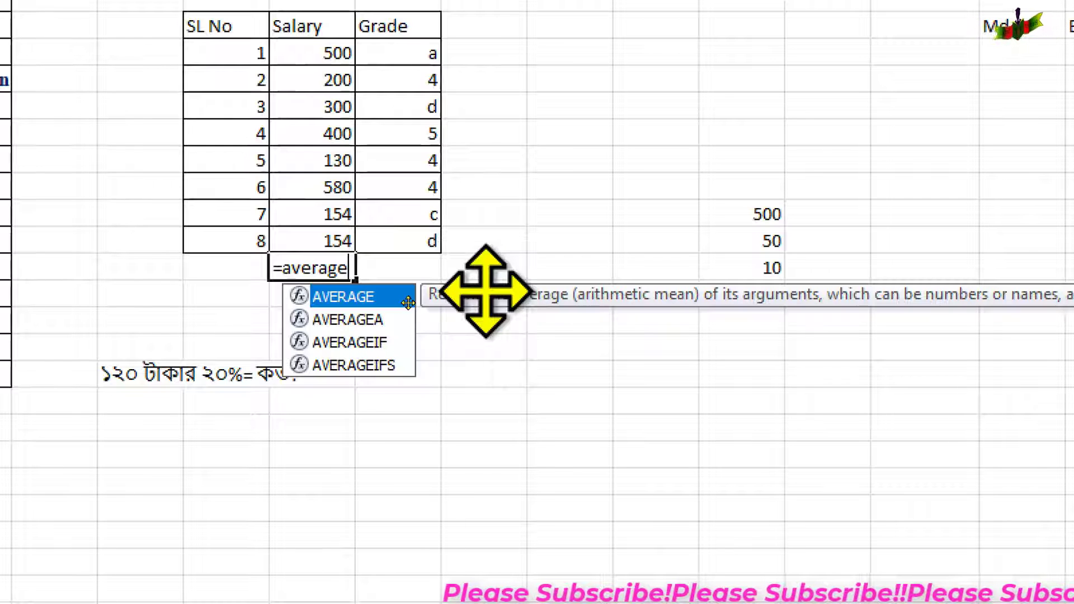
type("(")
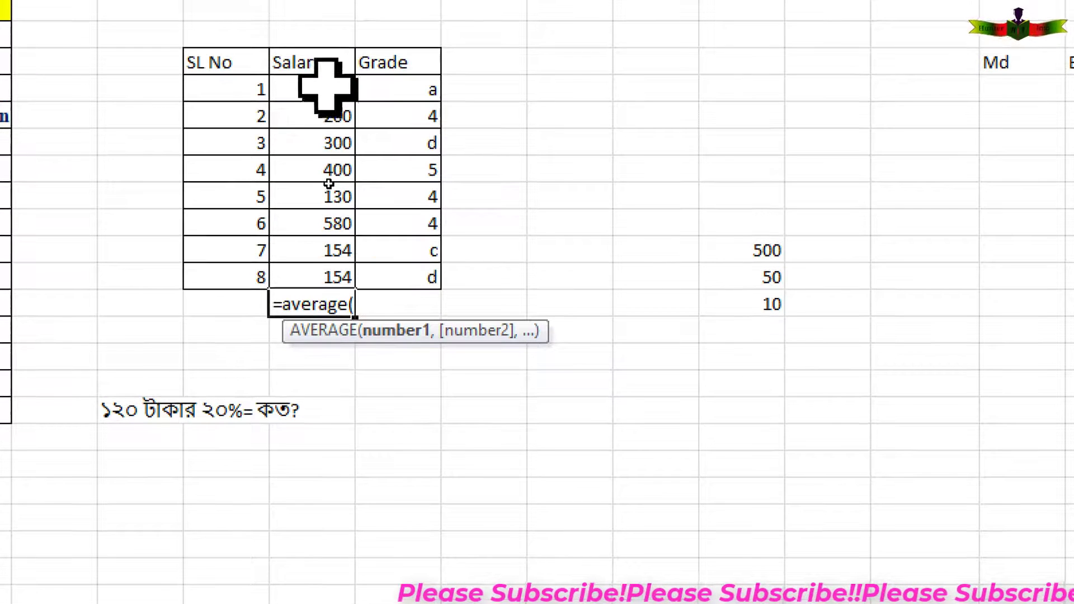
left_click_drag(326, 89, 324, 274)
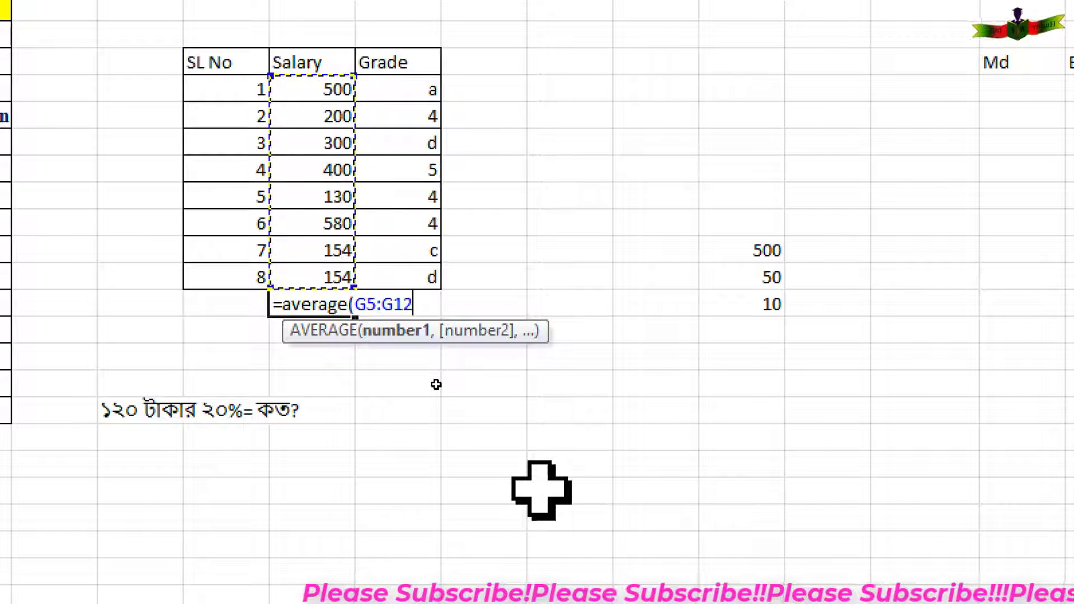
type(")")
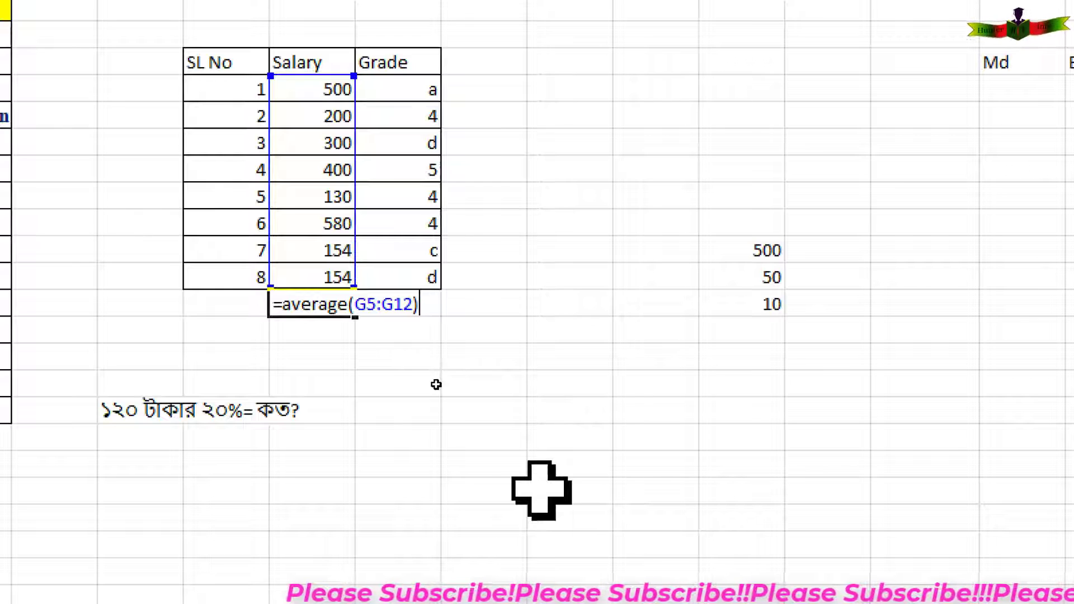
key("Return")
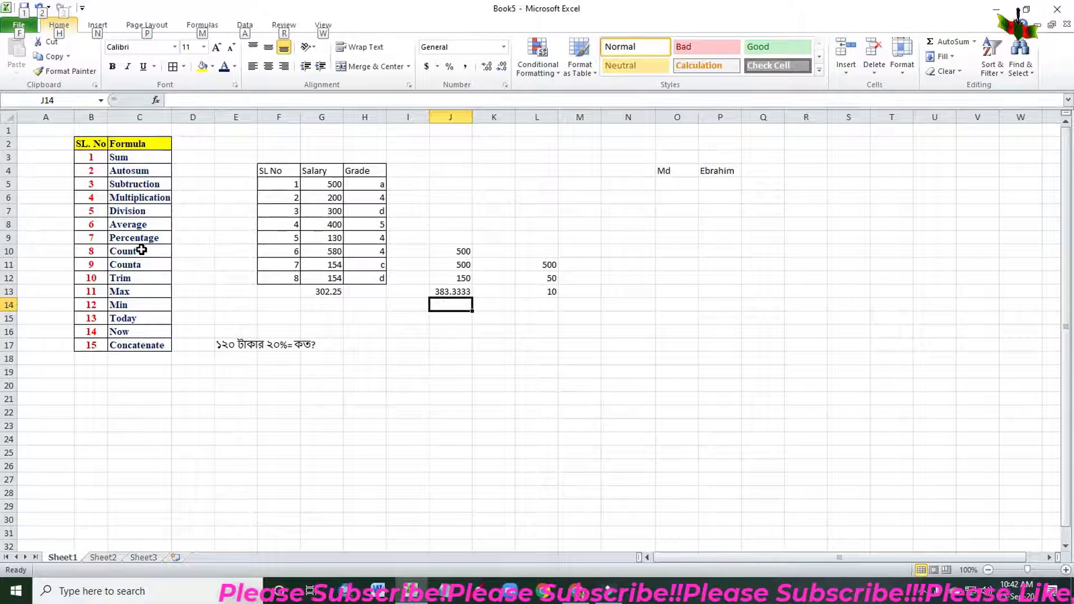
key("Escape")
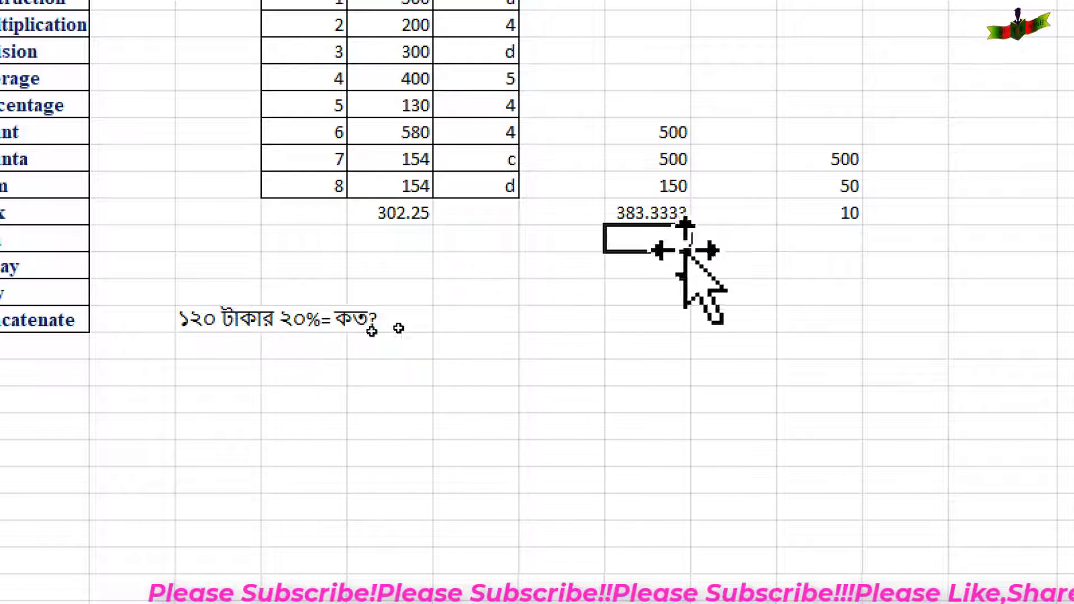
Enter =120*20/100 beside the 20% question, giving 24
left_click(477, 321)
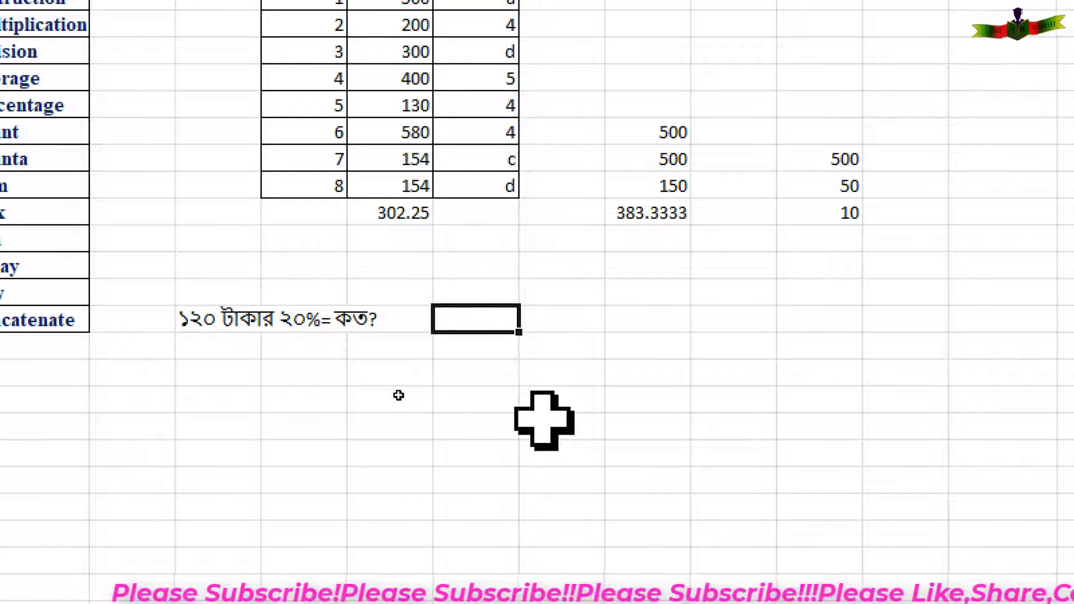
double_click(479, 324)
type("=")
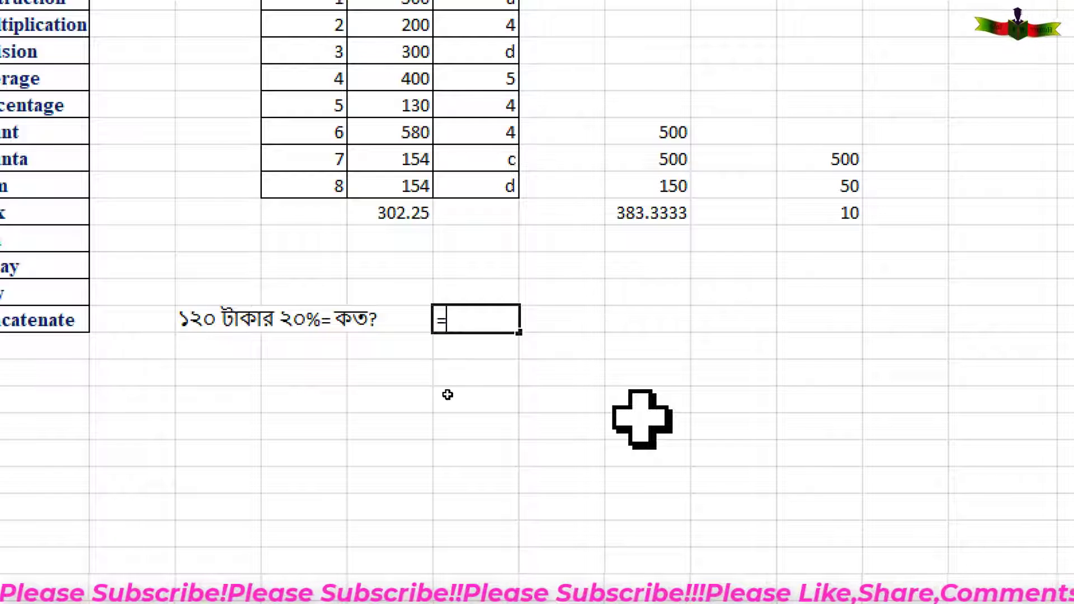
type("120")
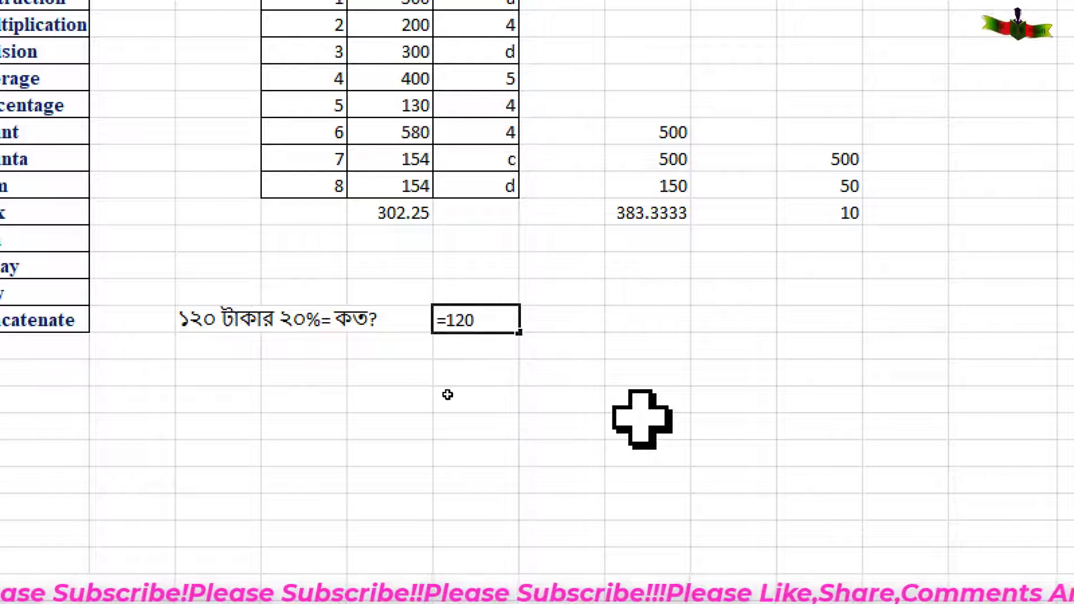
type("*")
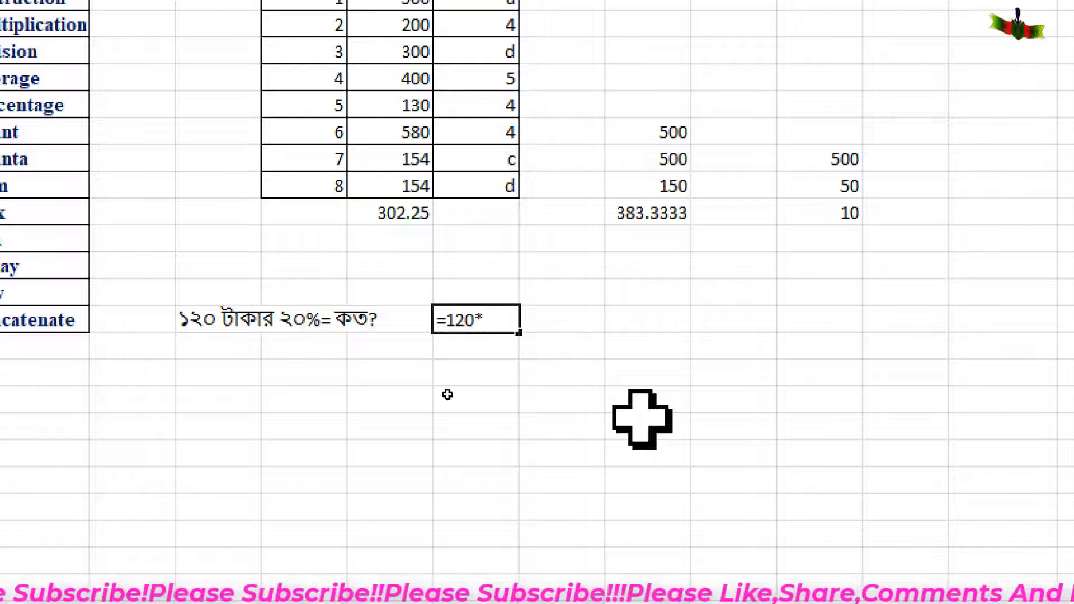
type("2")
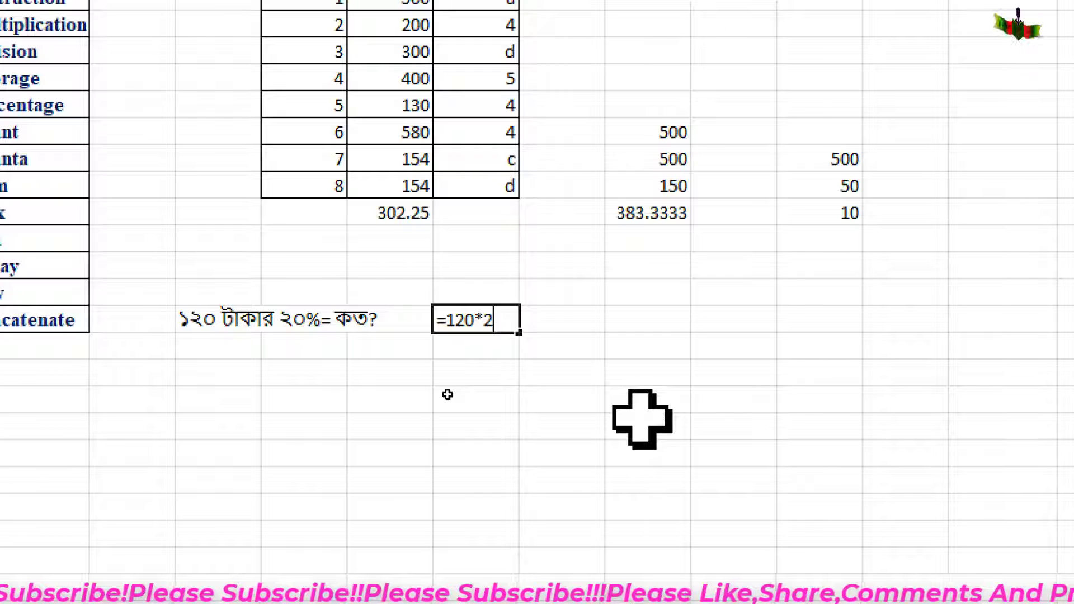
type("0/")
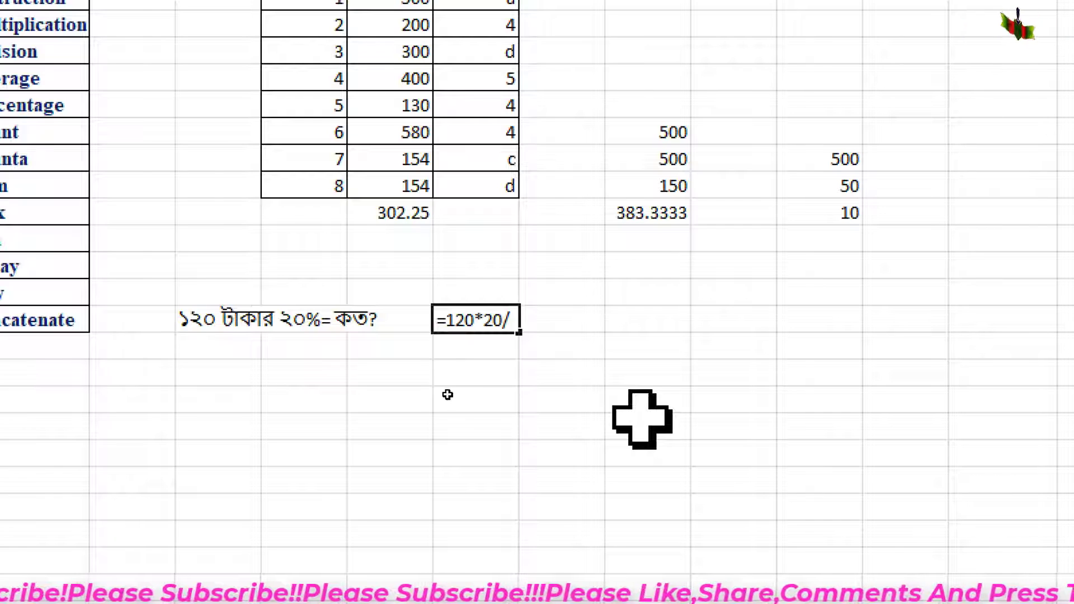
type("100")
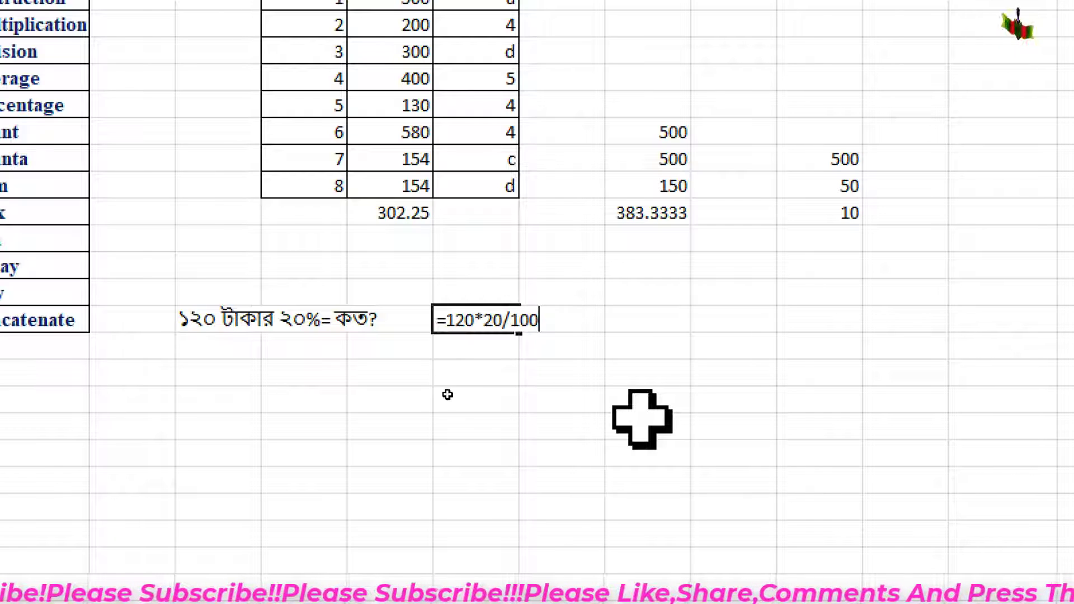
key("Return")
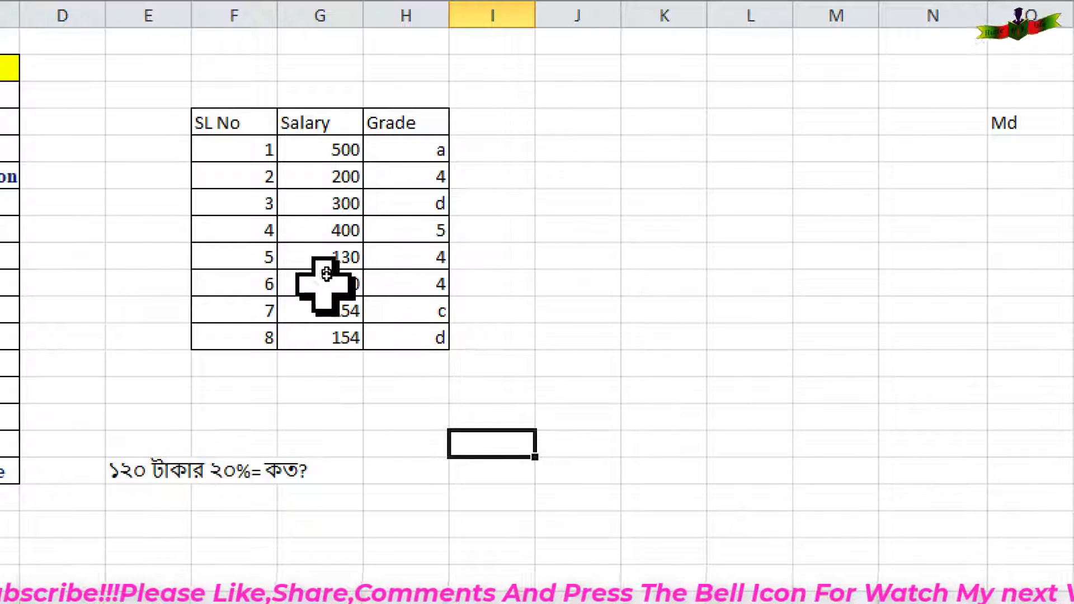
Enter =COUNT(G5:G12) in G13, giving 8
left_click(336, 364)
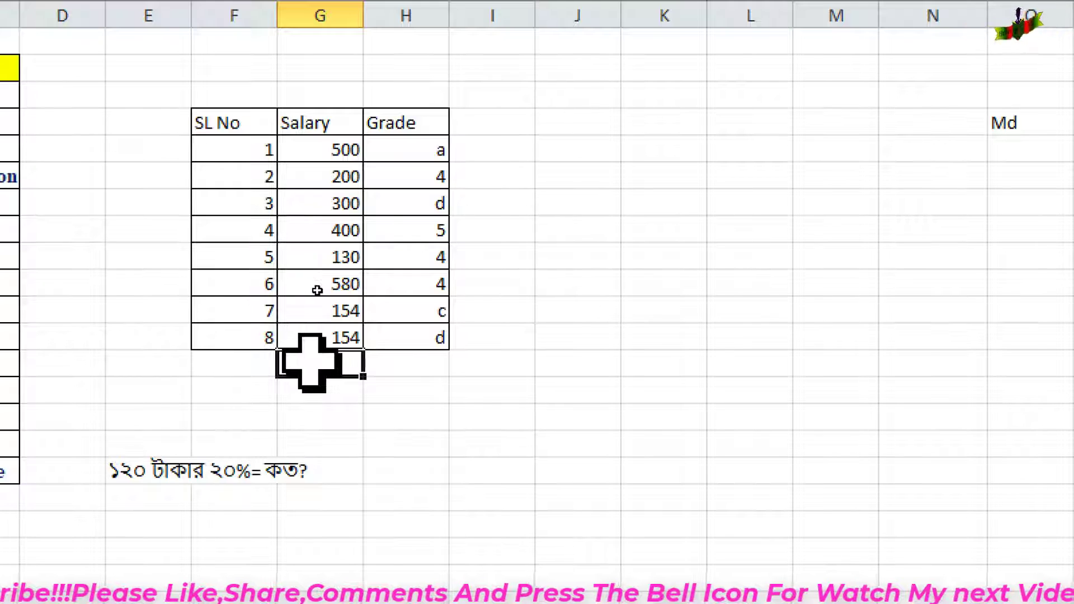
type("=")
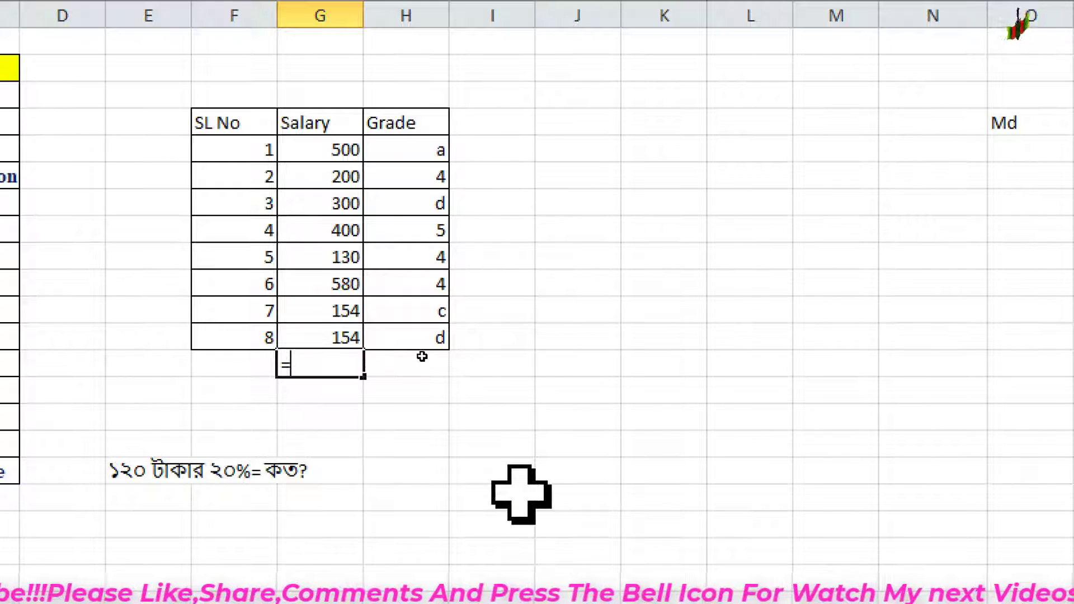
type("c")
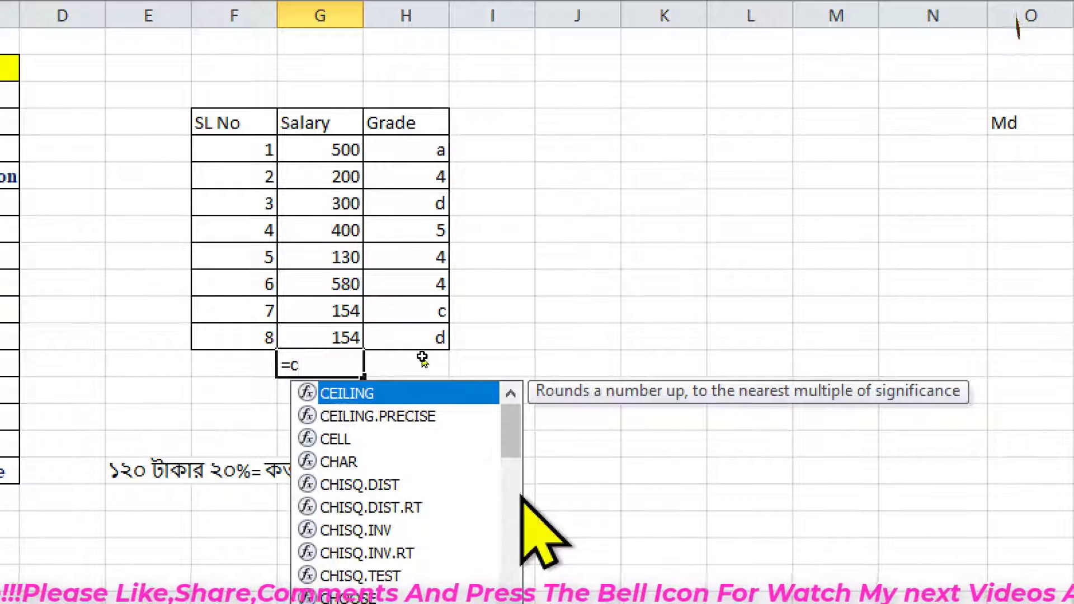
type("ount")
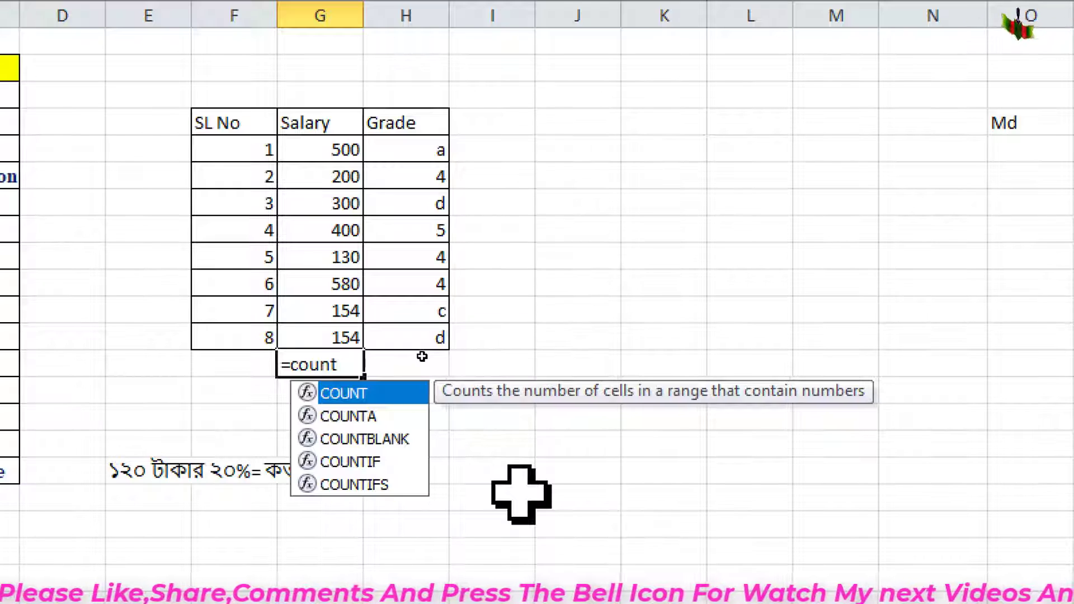
type("(")
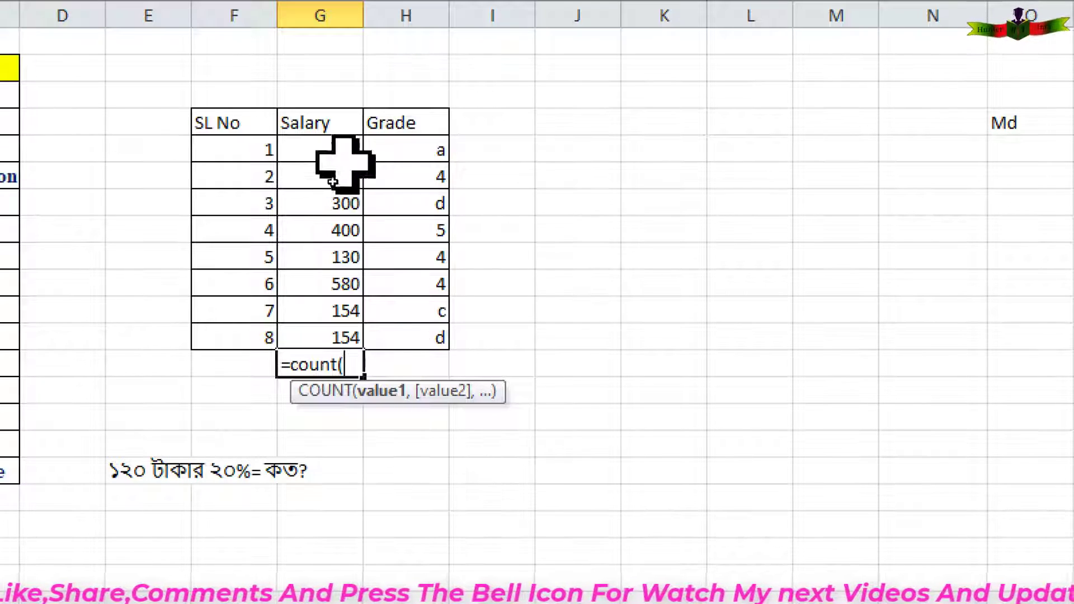
left_click_drag(337, 146, 336, 334)
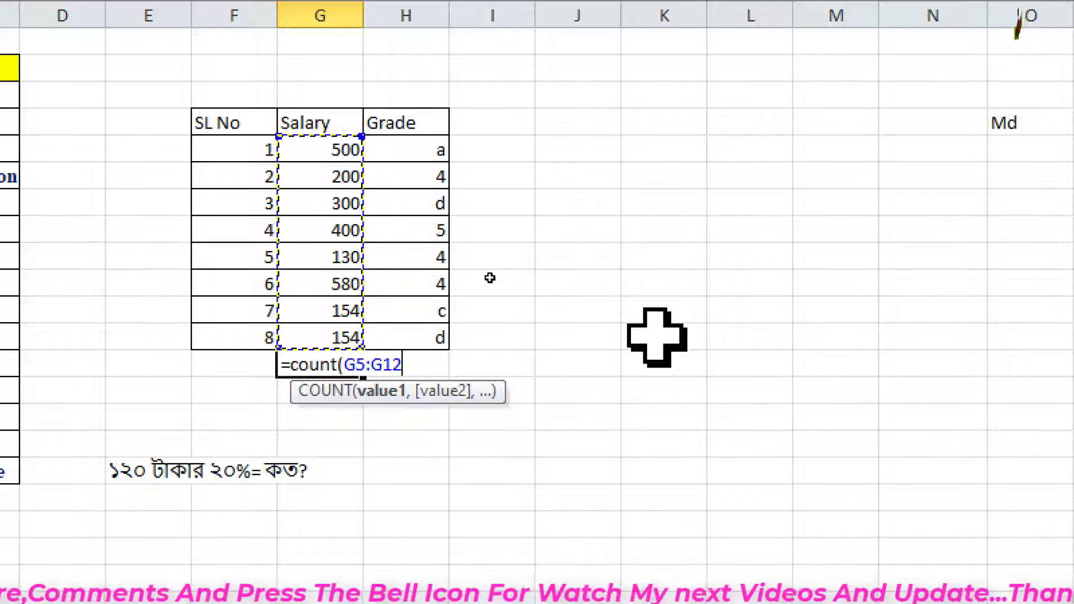
type(")")
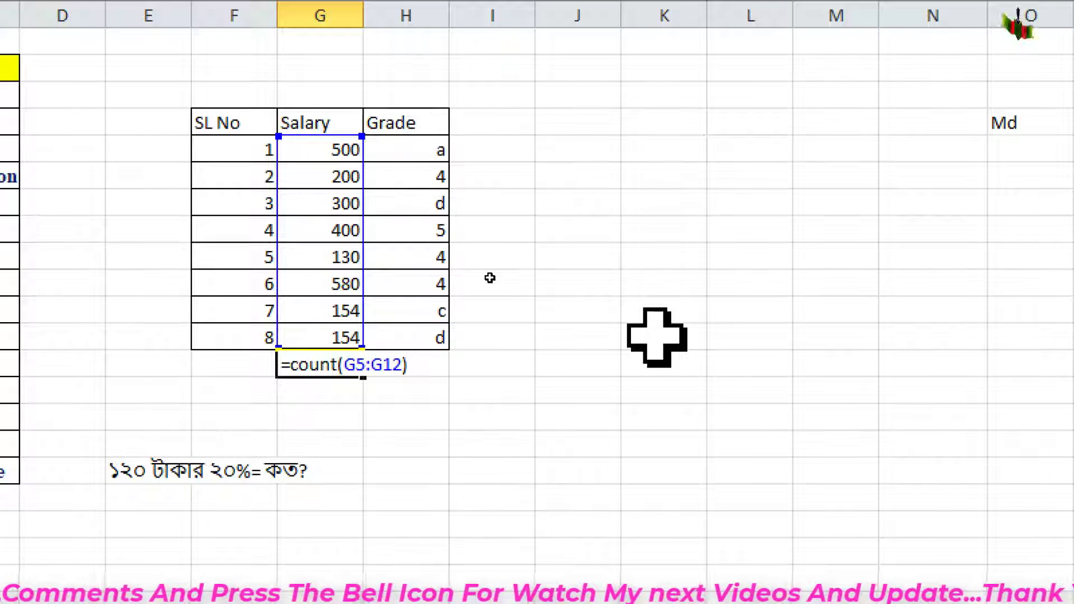
key("Return")
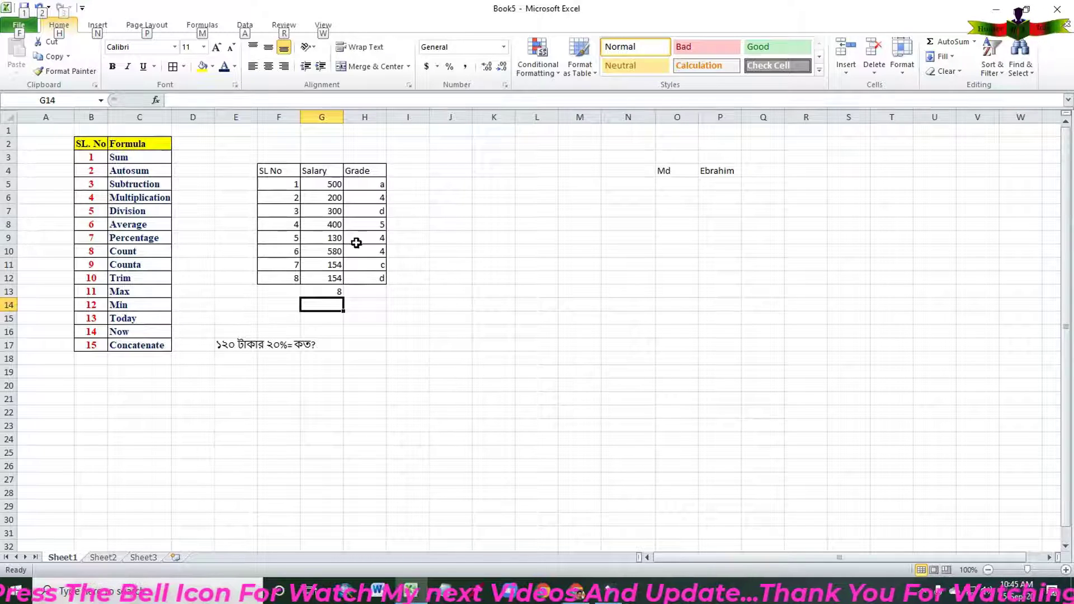
Enter =COUNT(H5:H12) in H13, giving 4, the number of numeric grades
left_click(365, 294)
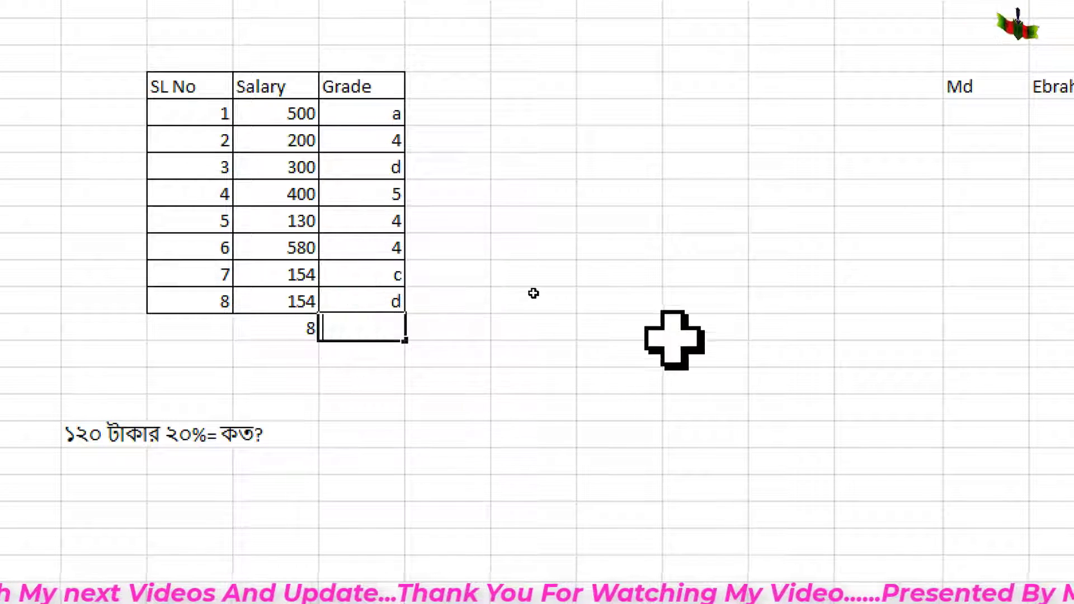
type("=c")
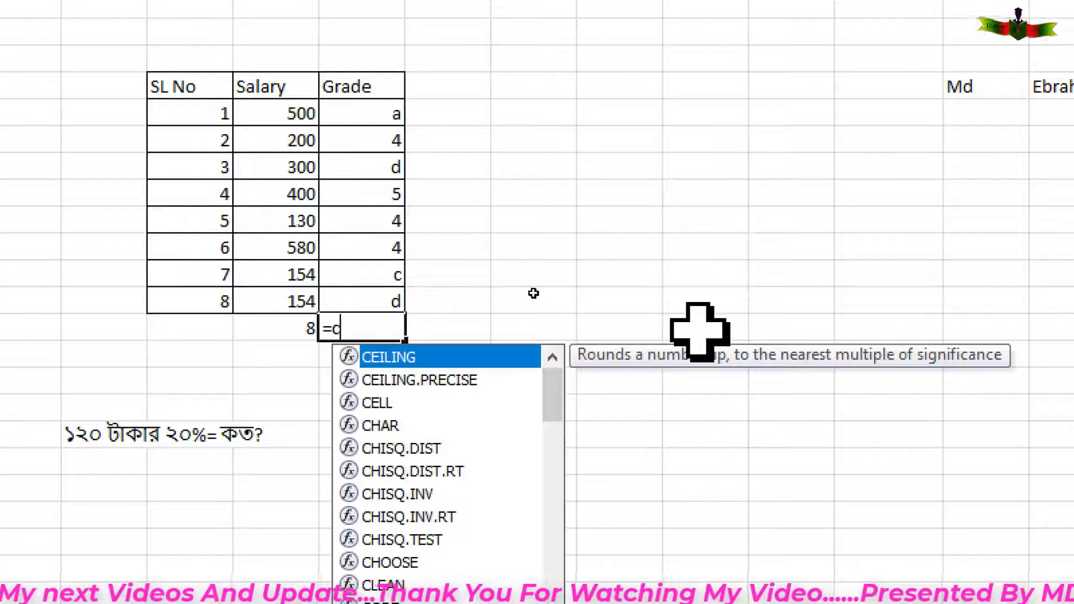
type("ount")
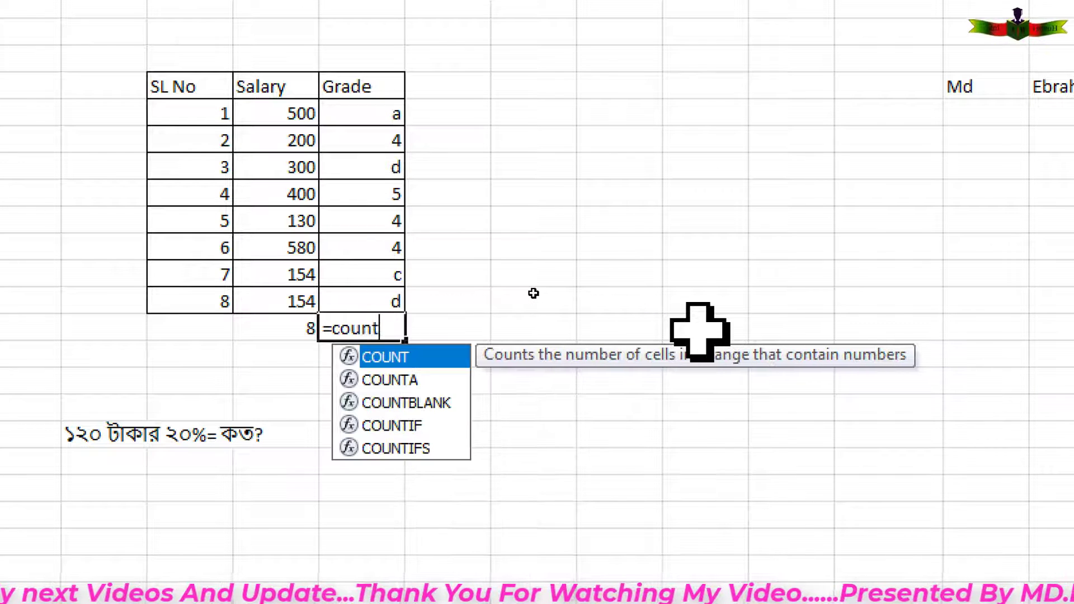
type("(")
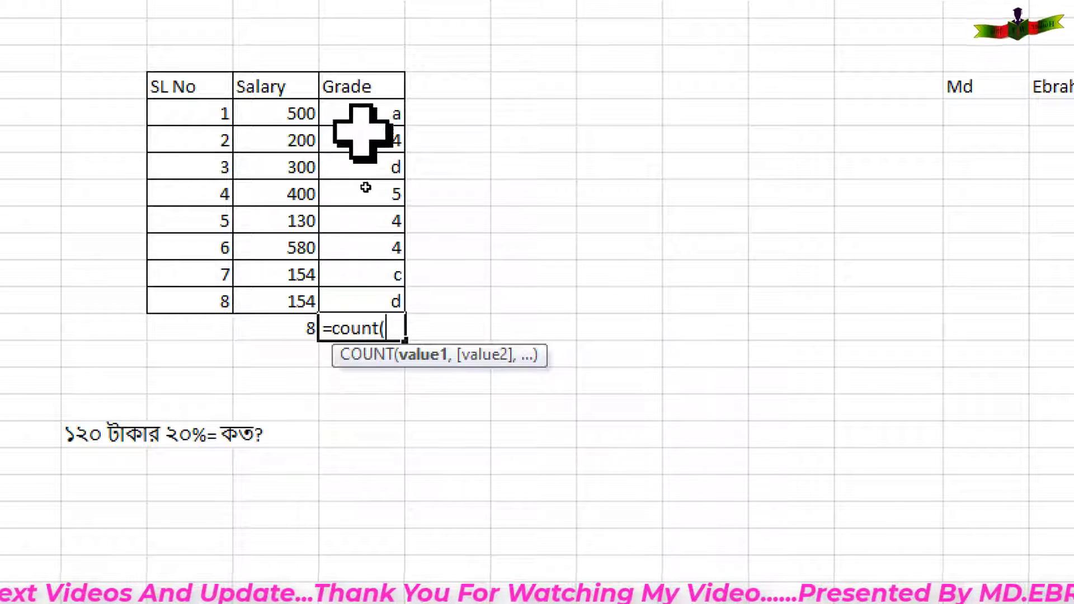
left_click_drag(364, 114, 372, 292)
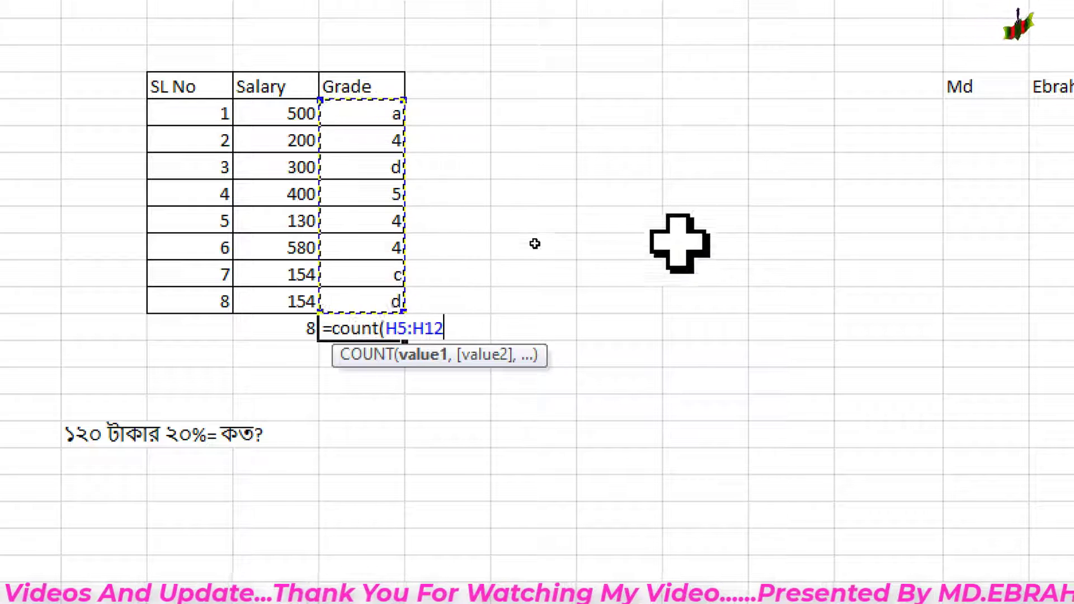
type(")")
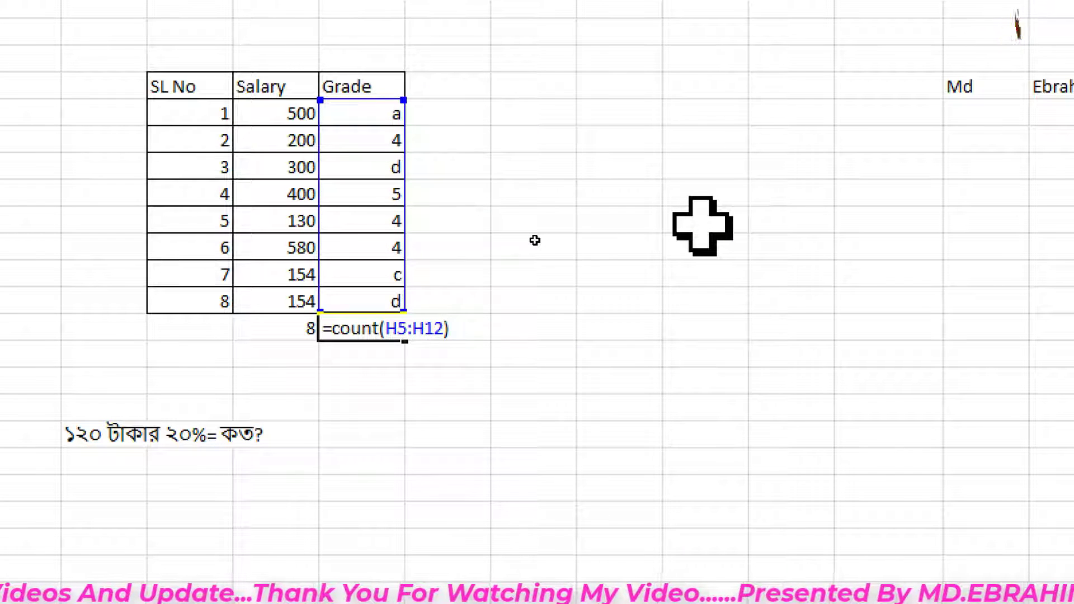
key("Return")
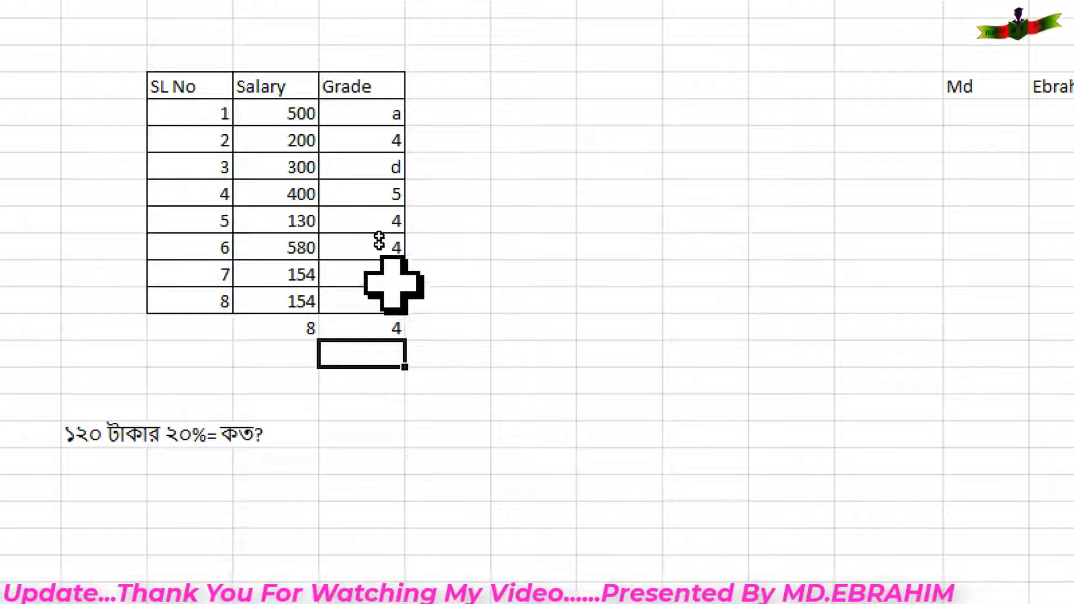
Rewrite H13 as =COUNTA(H5:H12), which counts all eight grades
key("Up")
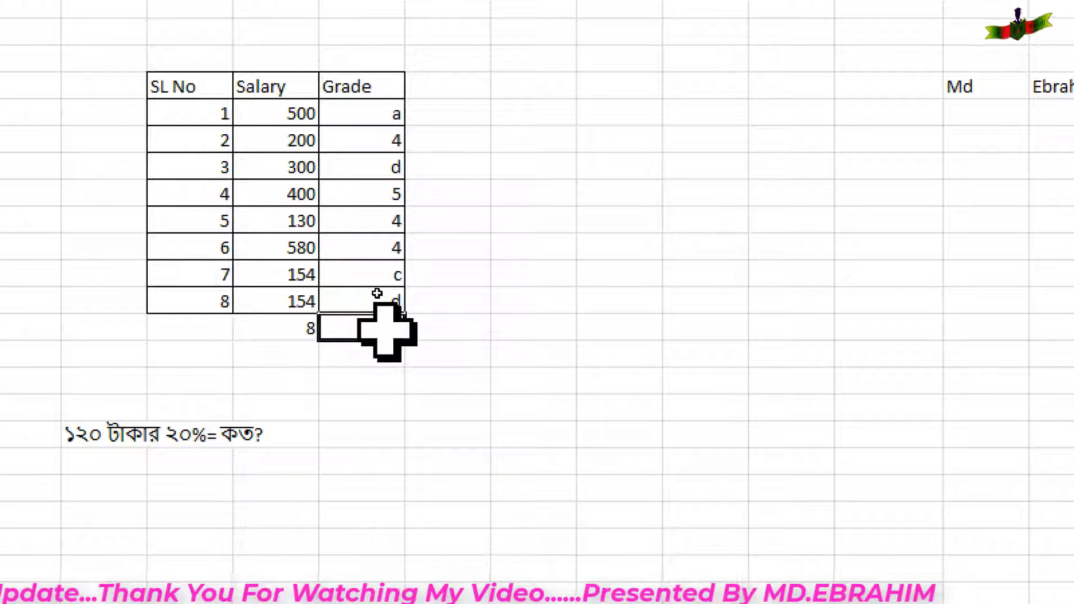
key("F2")
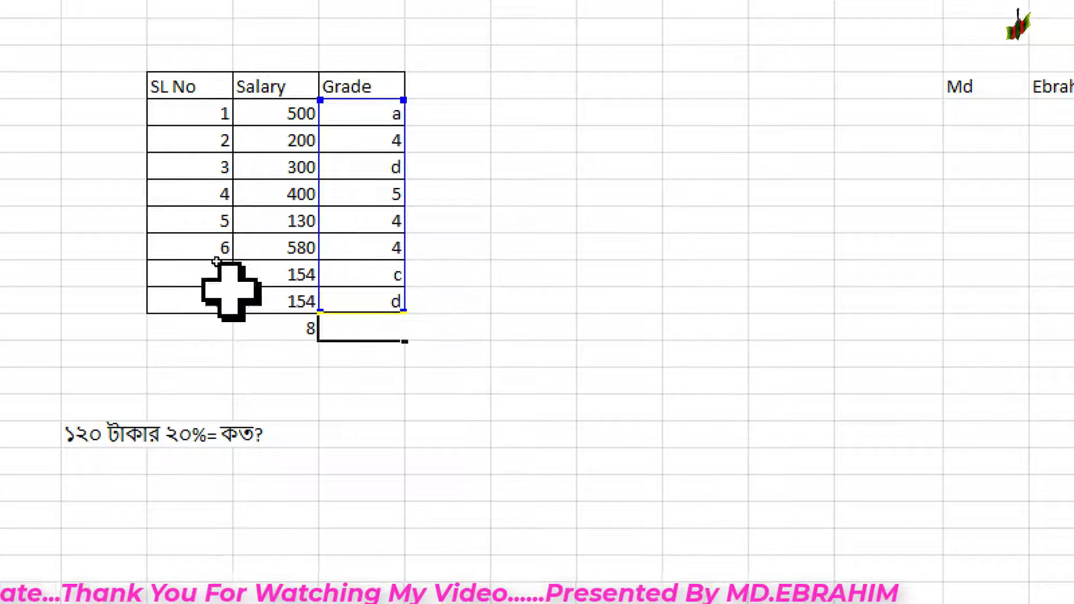
scroll(224, 288, "left", 3)
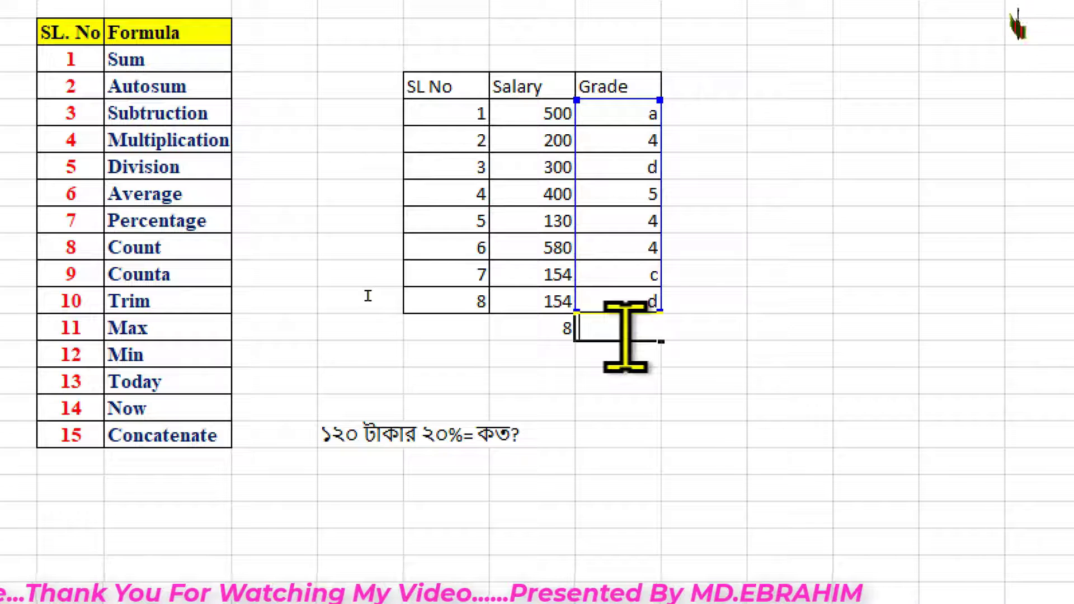
type("=")
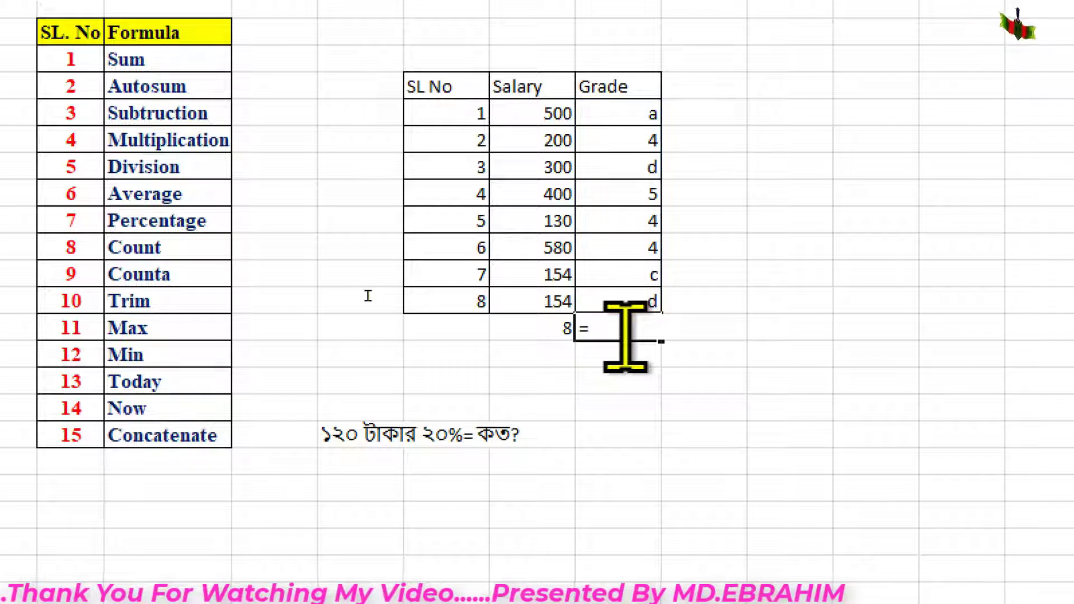
type("co")
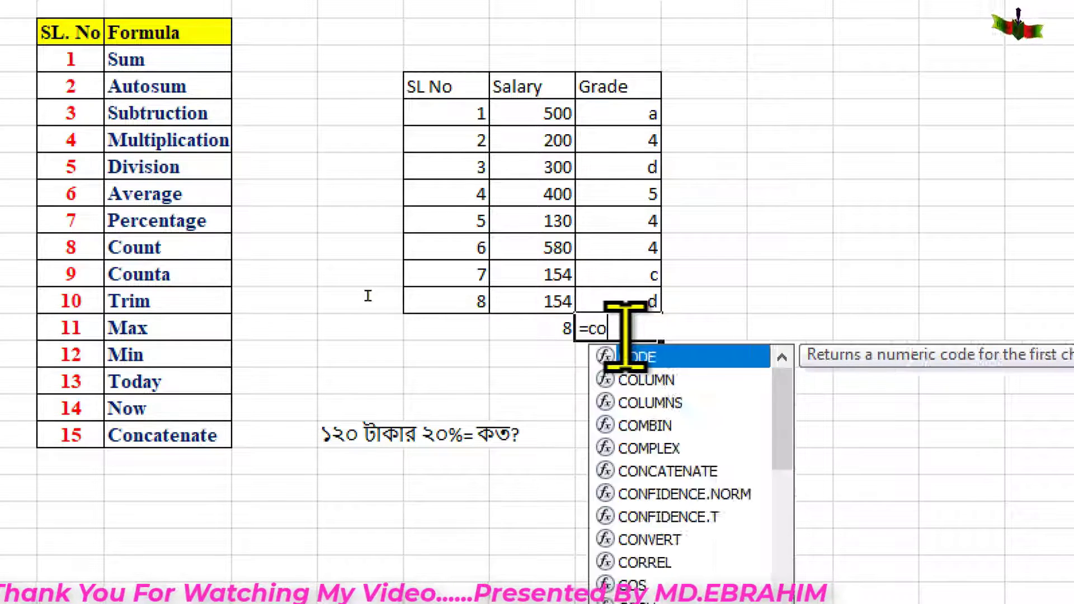
type("unt")
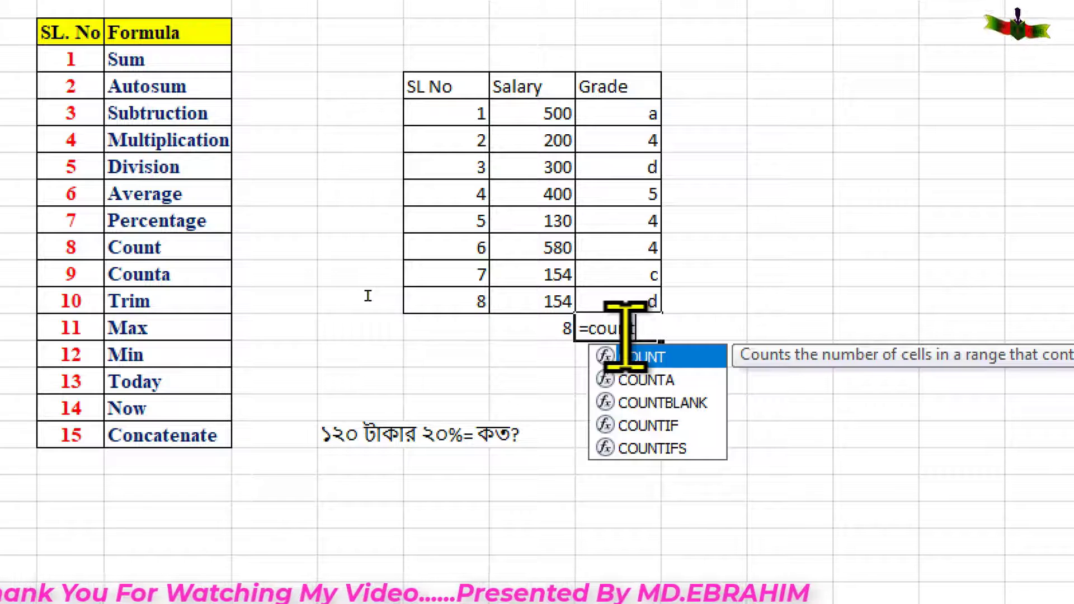
type("a")
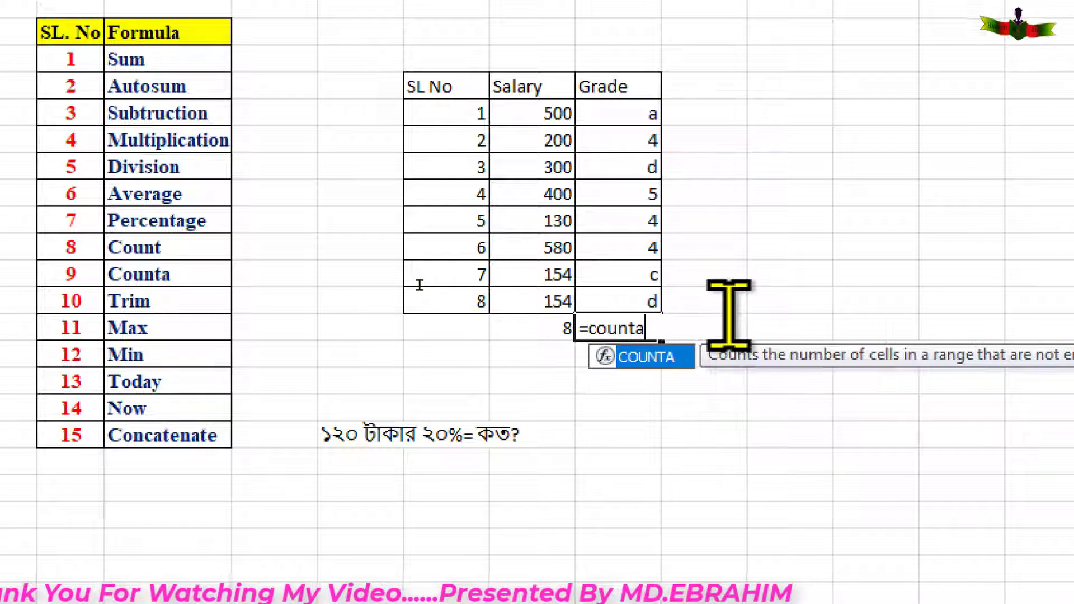
type("(")
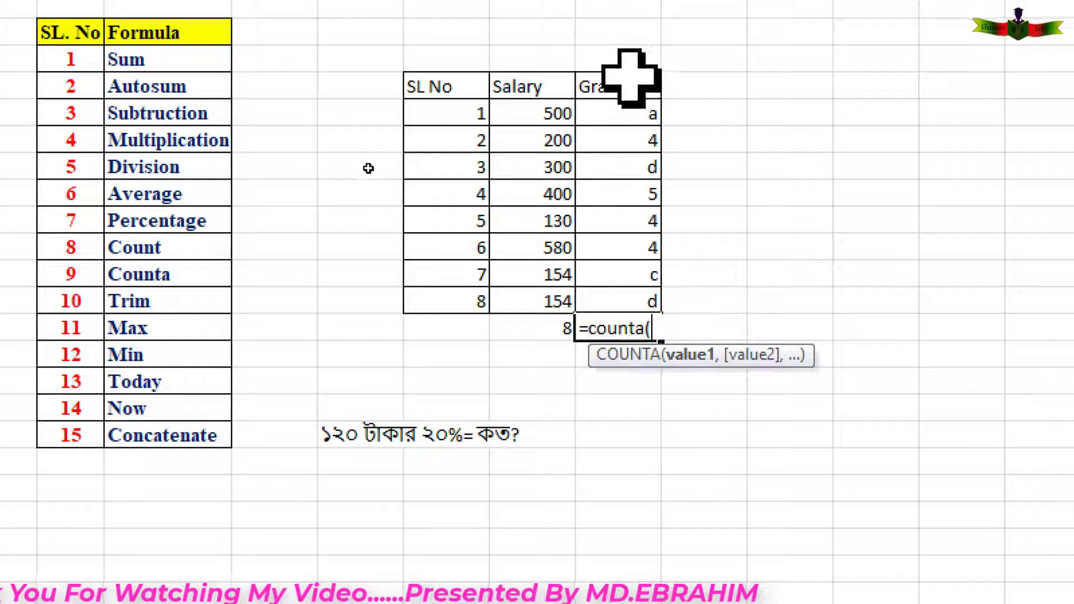
left_click(620, 109)
left_click_drag(619, 109, 641, 296)
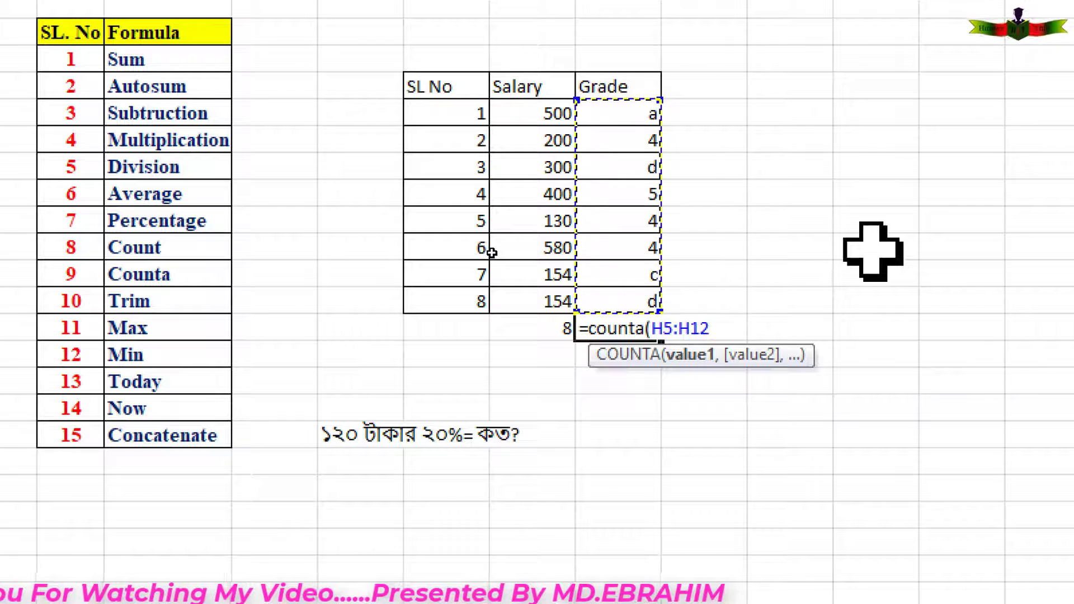
type(")")
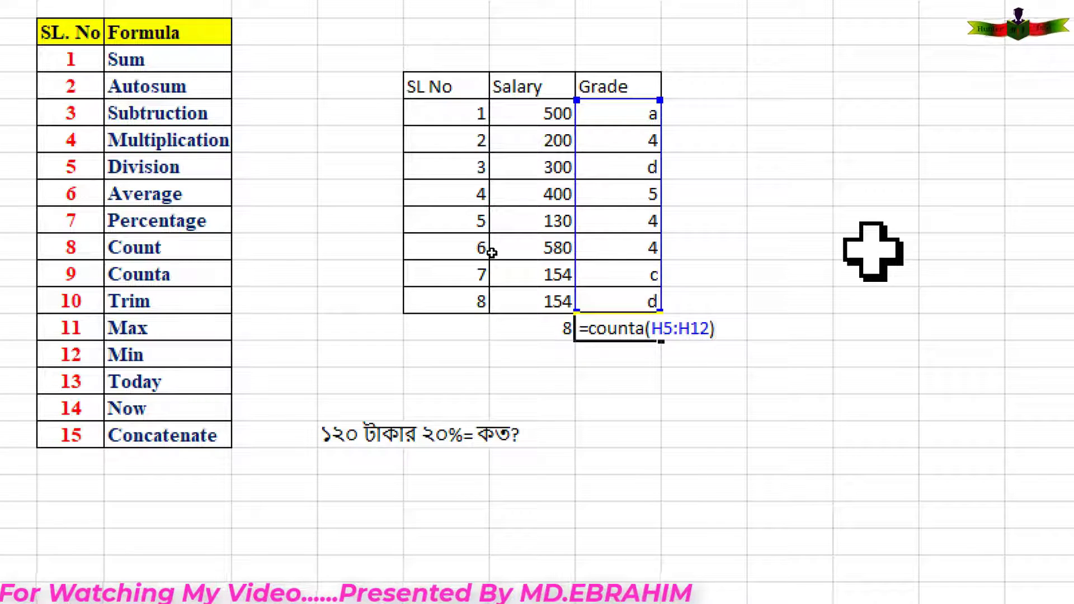
key("Return")
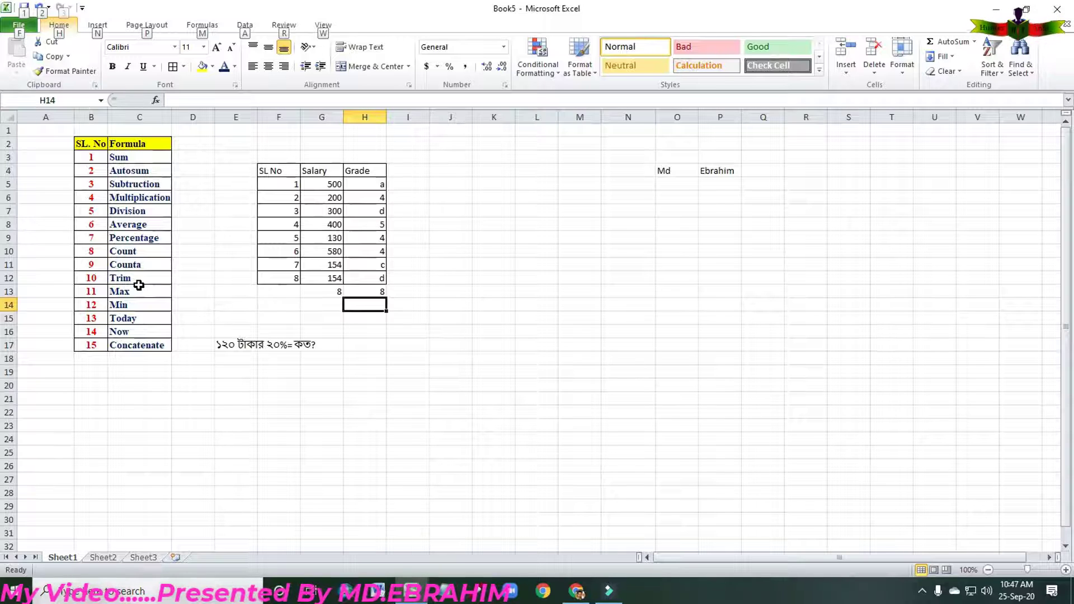
Type a sample first and last name into J12 with many extra spaces between the words
left_click(442, 281)
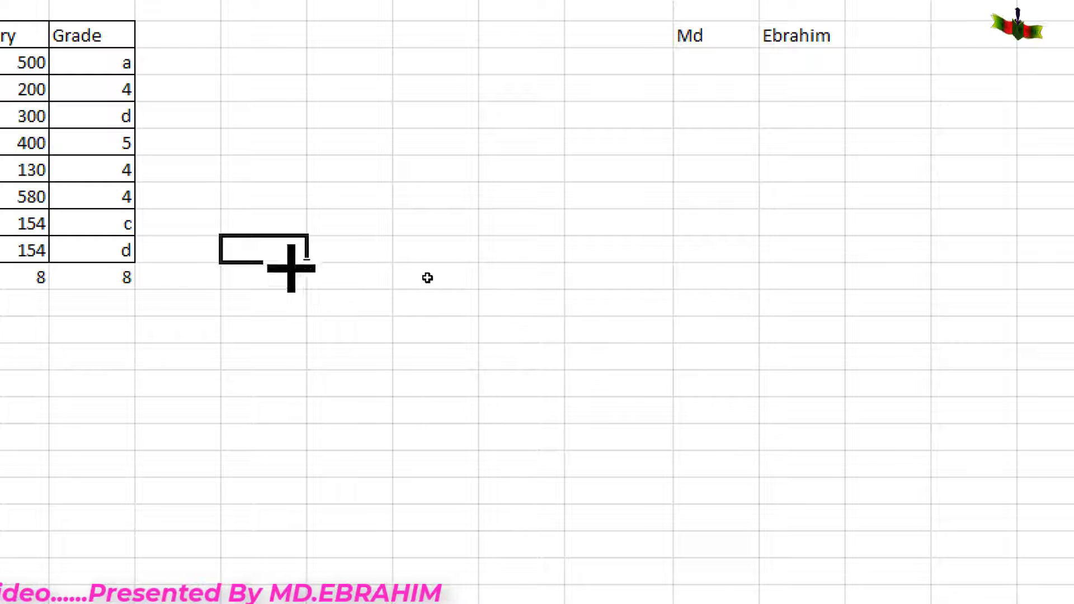
double_click(240, 250)
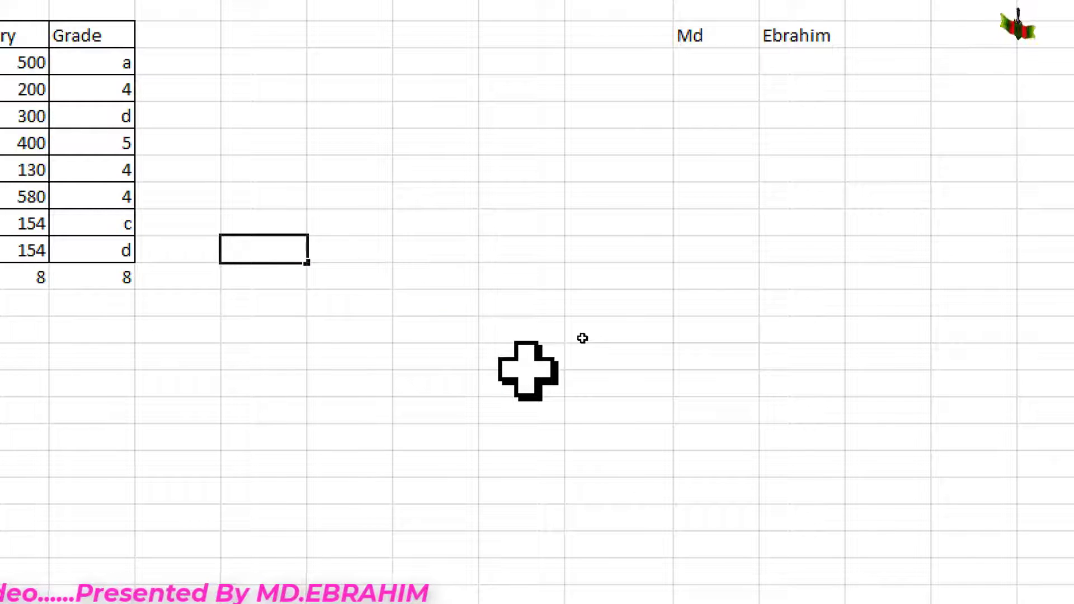
type("ma")
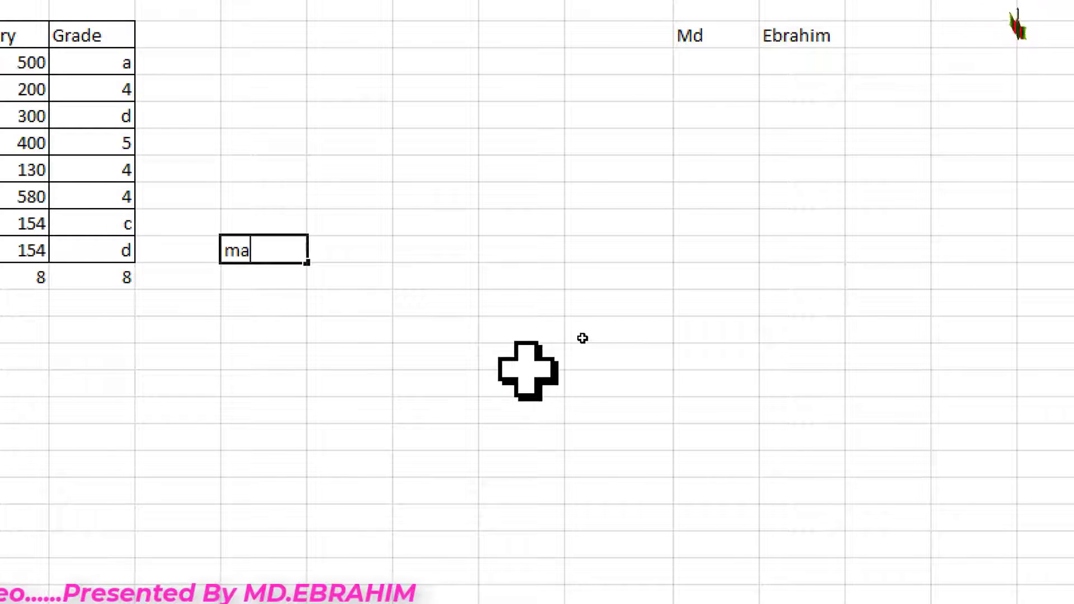
key("BackSpace")
key("BackSpace")
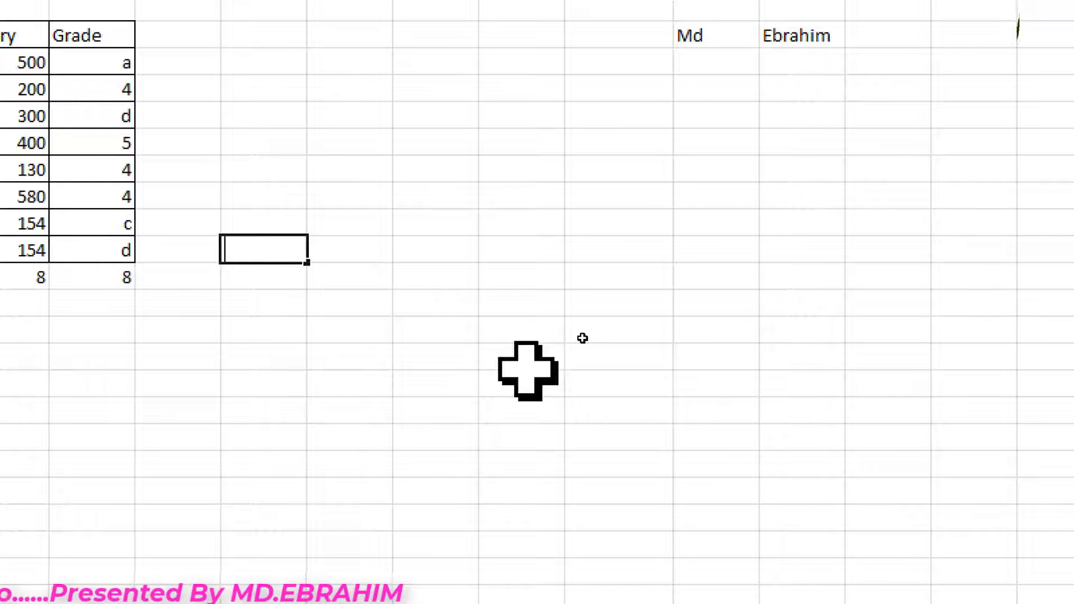
type("Md")
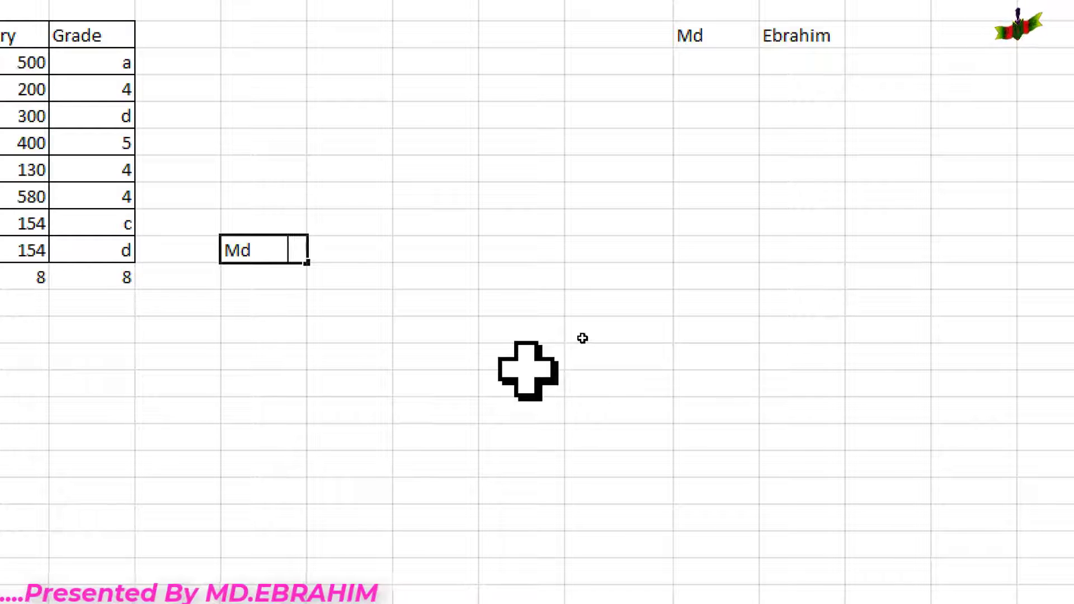
type("E")
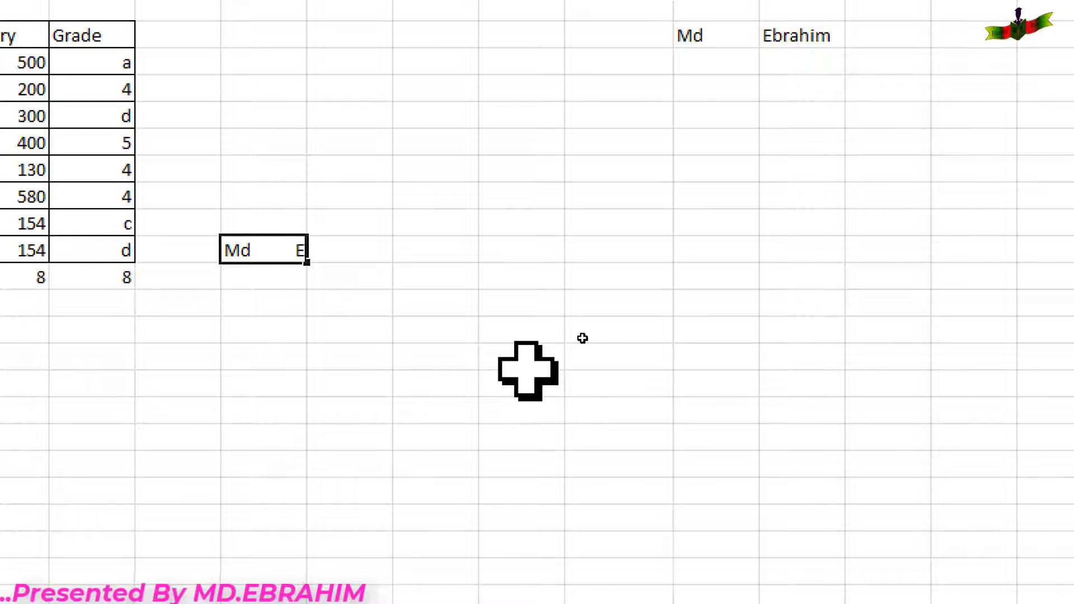
type("brahi")
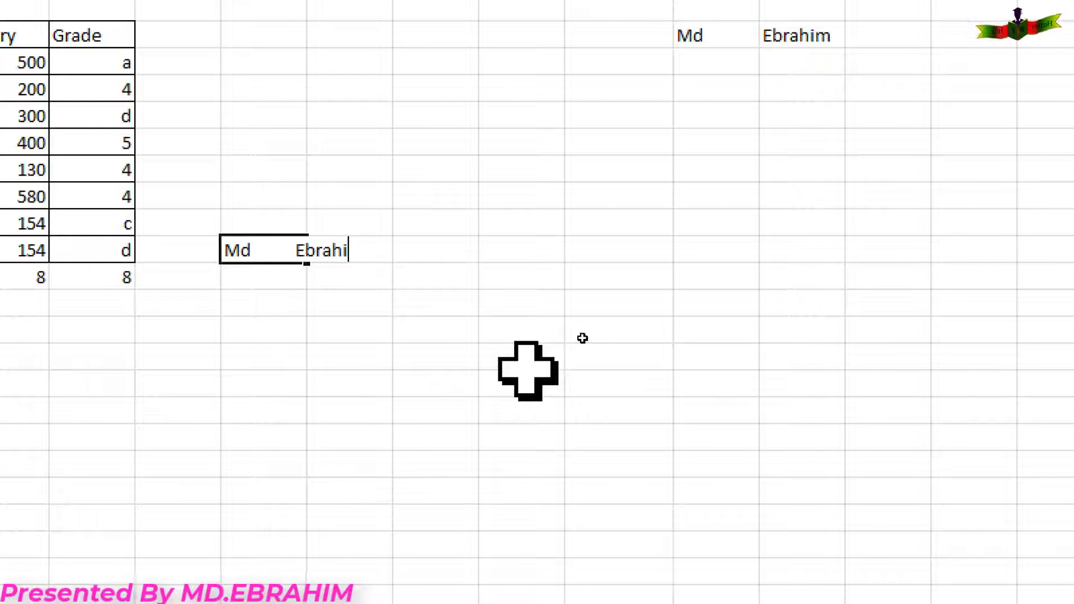
type("m")
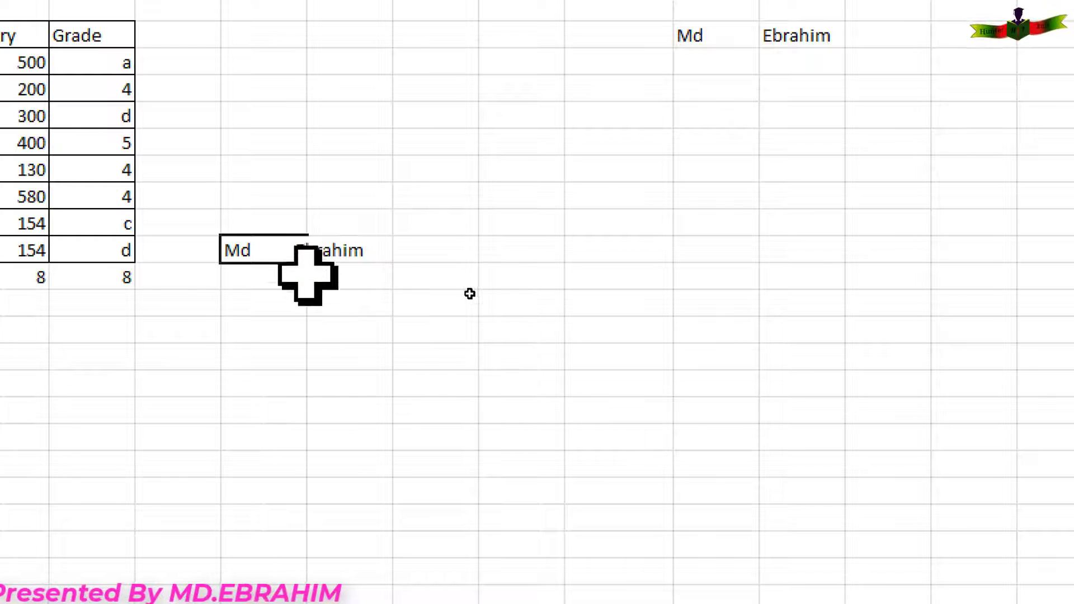
key("Return")
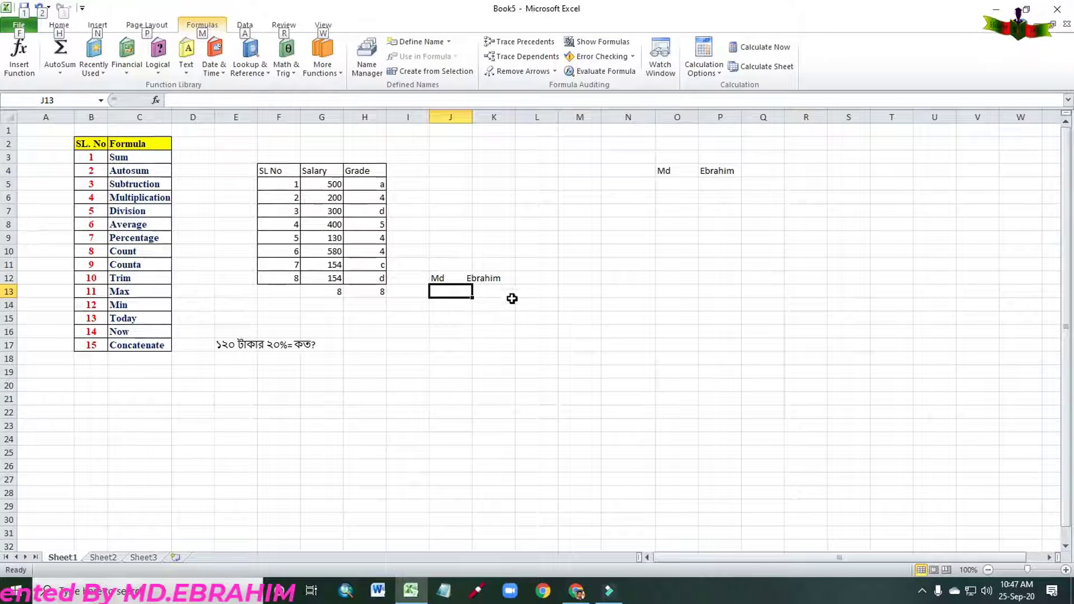
Enter a TRIM formula over J12:K12 in J13, leaving one space between the name's words
left_click(457, 297)
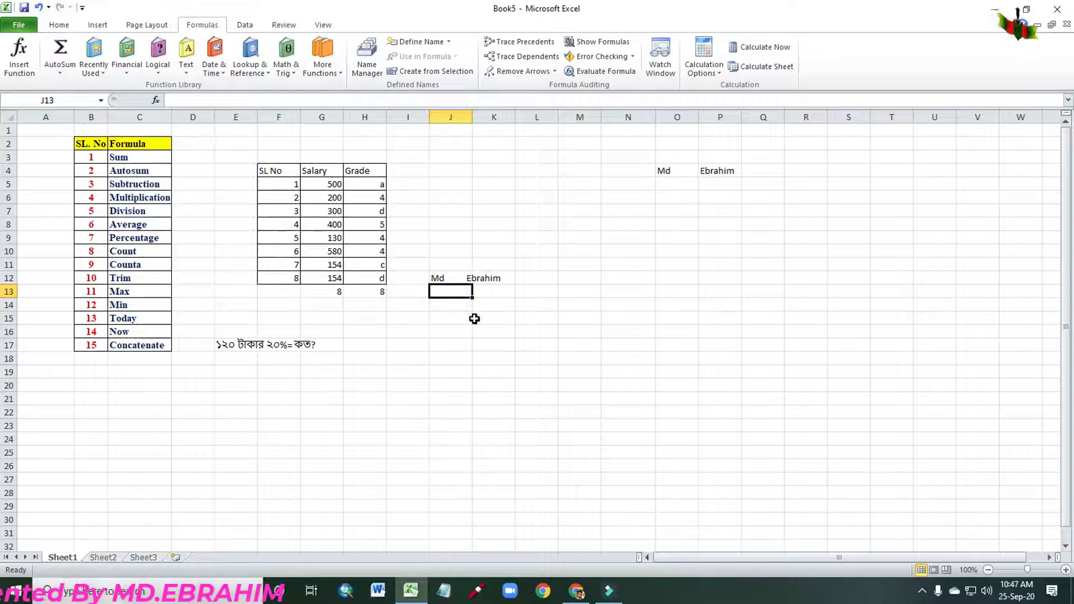
double_click(456, 294)
type("=")
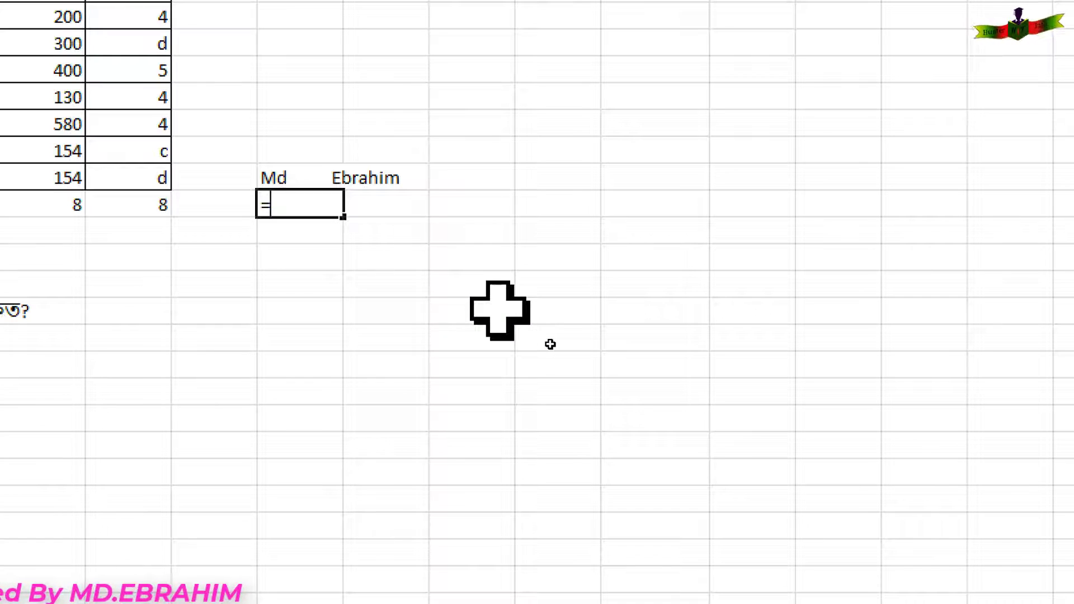
type("Trim")
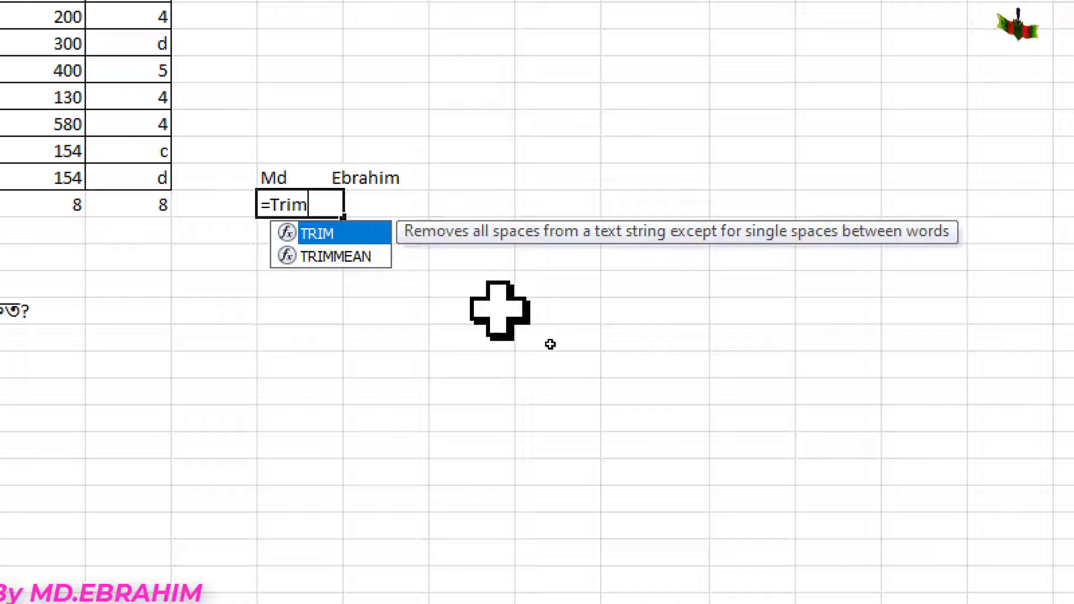
type("(")
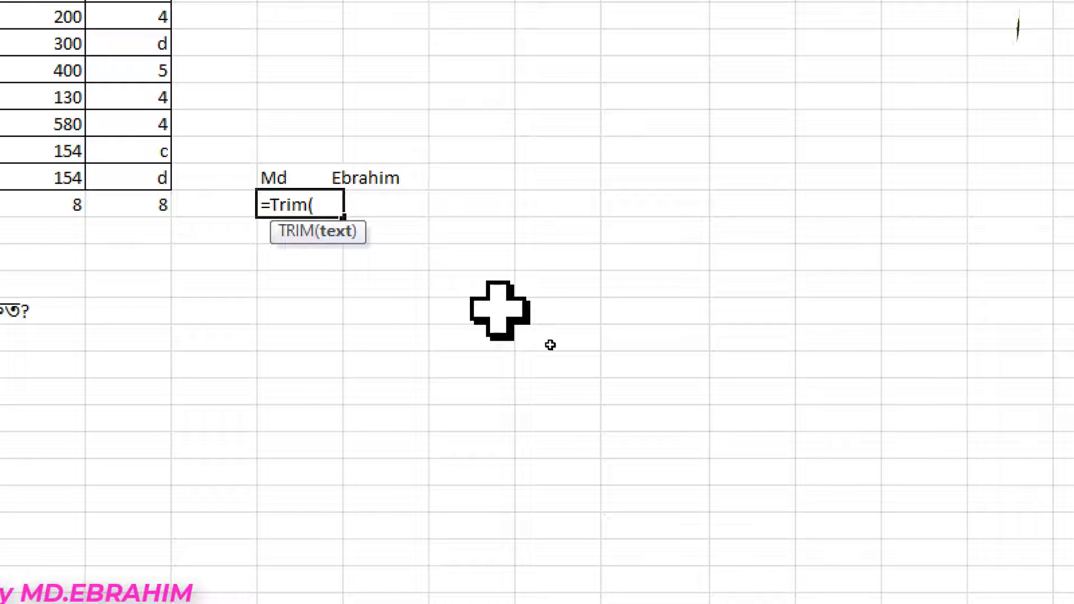
left_click(334, 174)
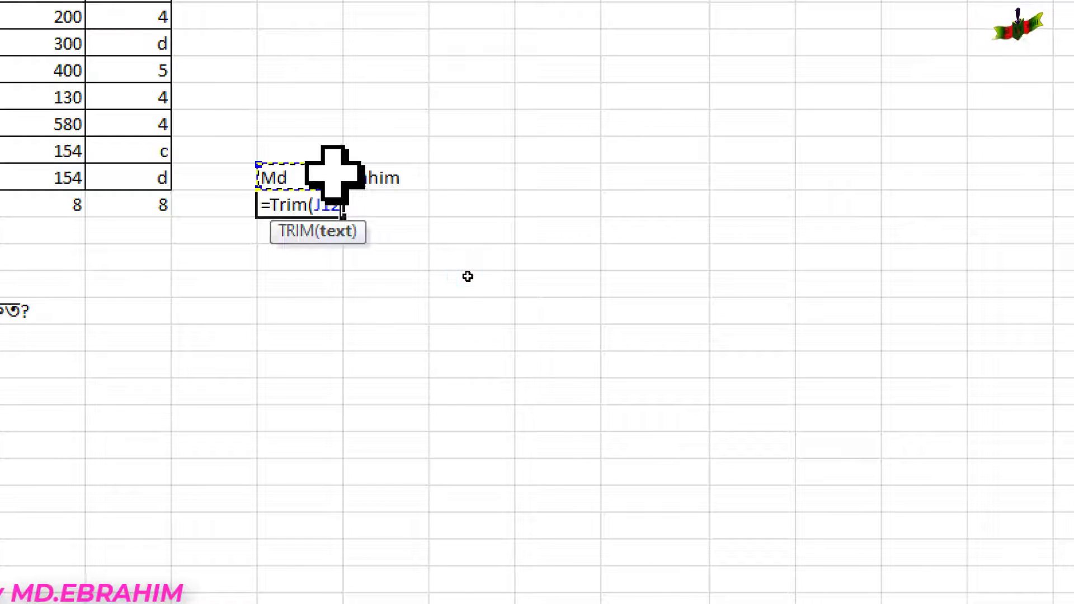
left_click(350, 179)
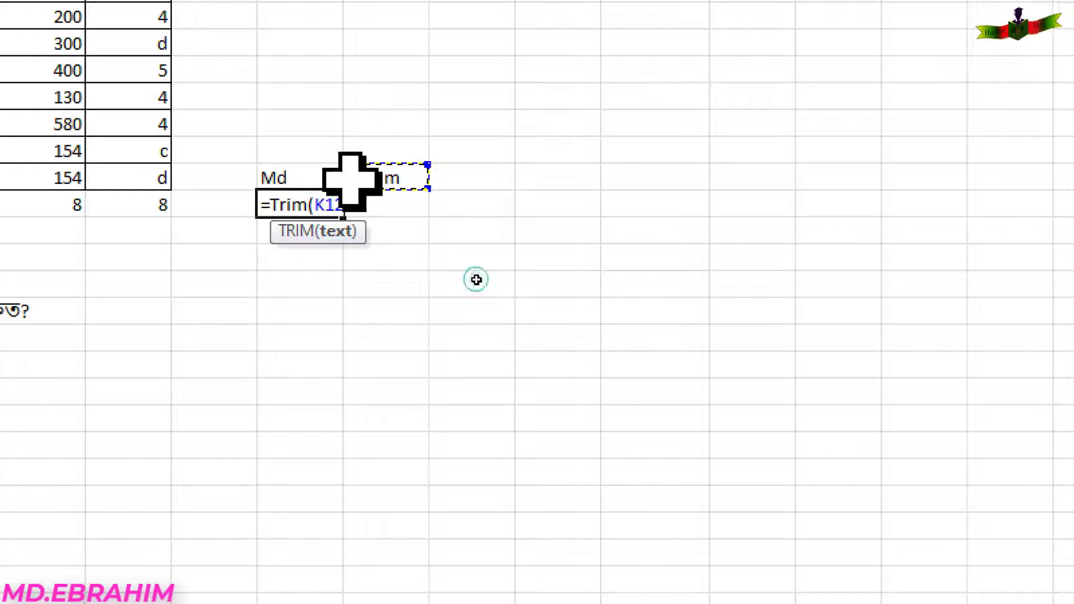
left_click(283, 174)
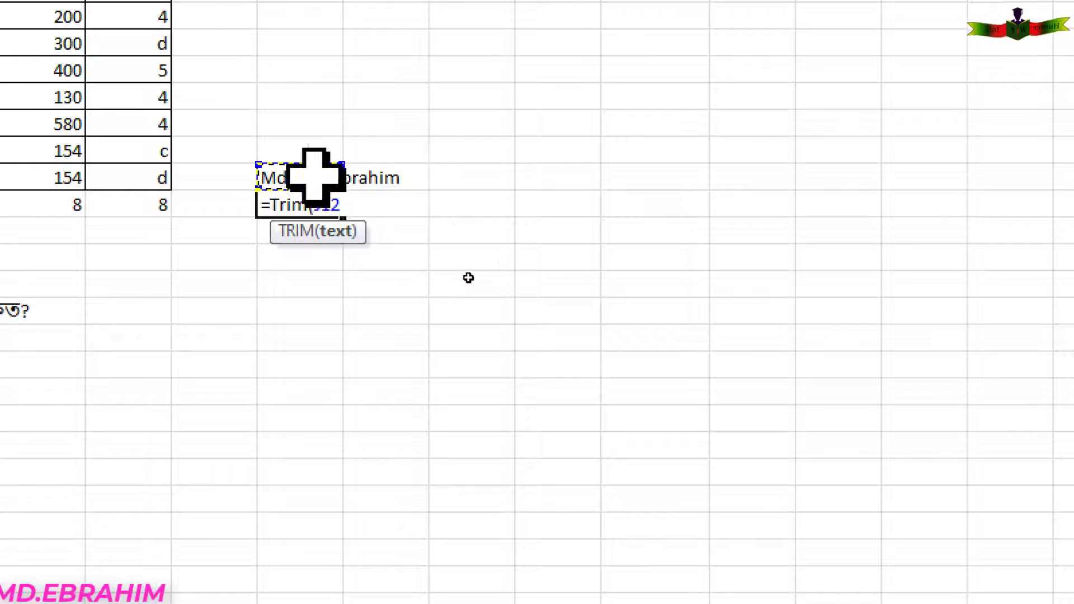
left_click_drag(315, 176, 365, 173)
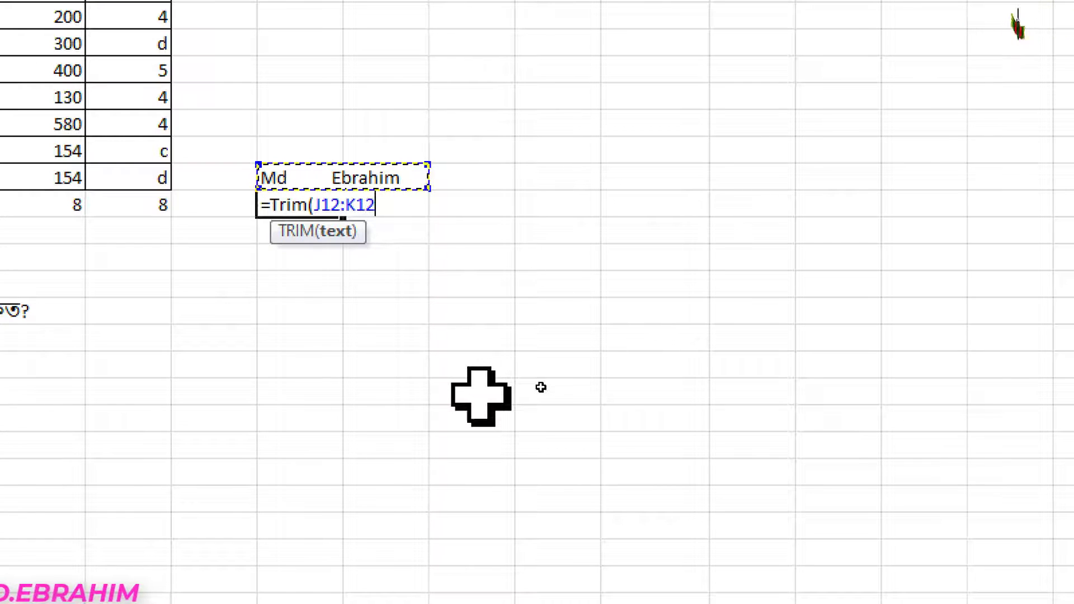
type(")")
key("Return")
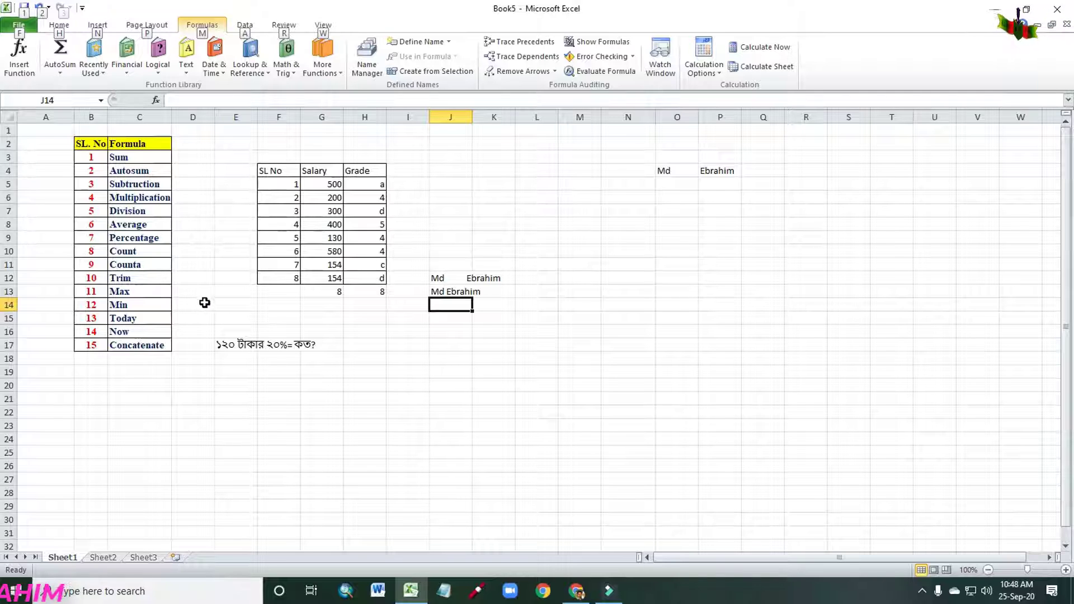
Clear the old COUNT formula from cell G13 below the Salary column
left_click(333, 302)
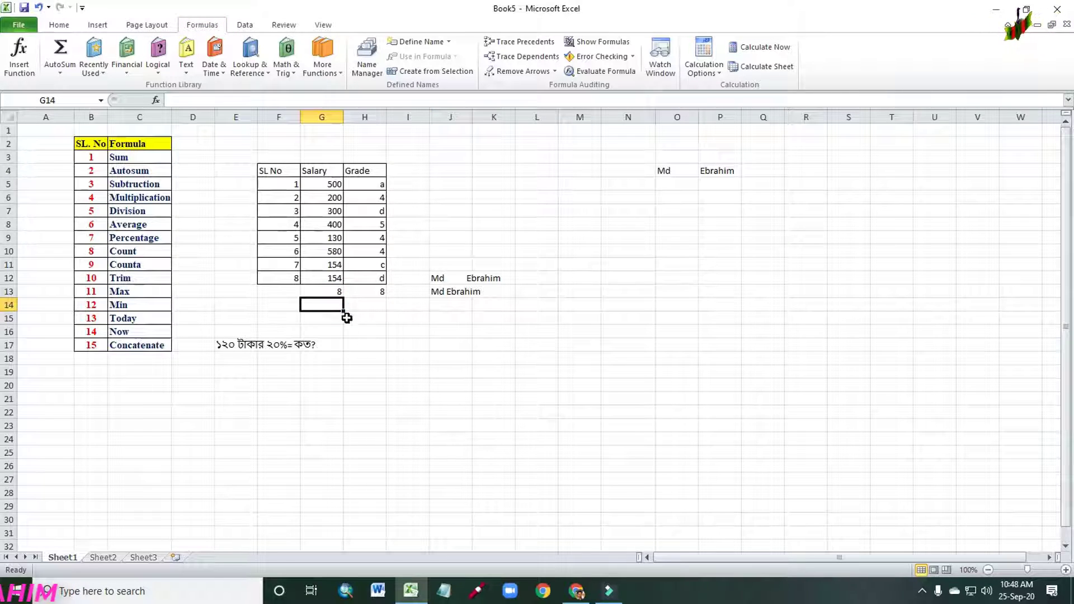
left_click(337, 293)
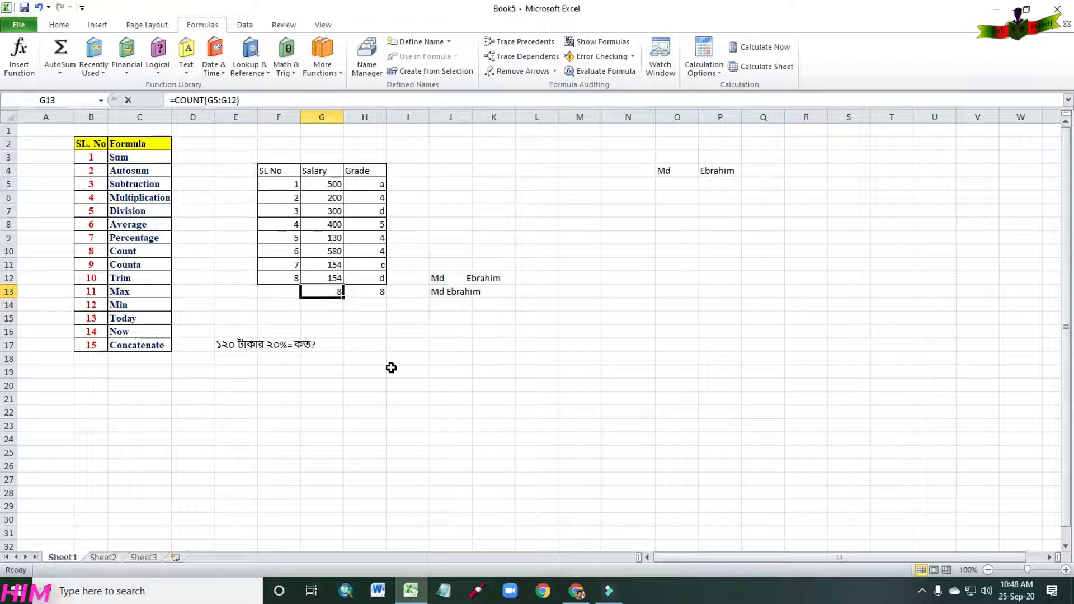
key("BackSpace")
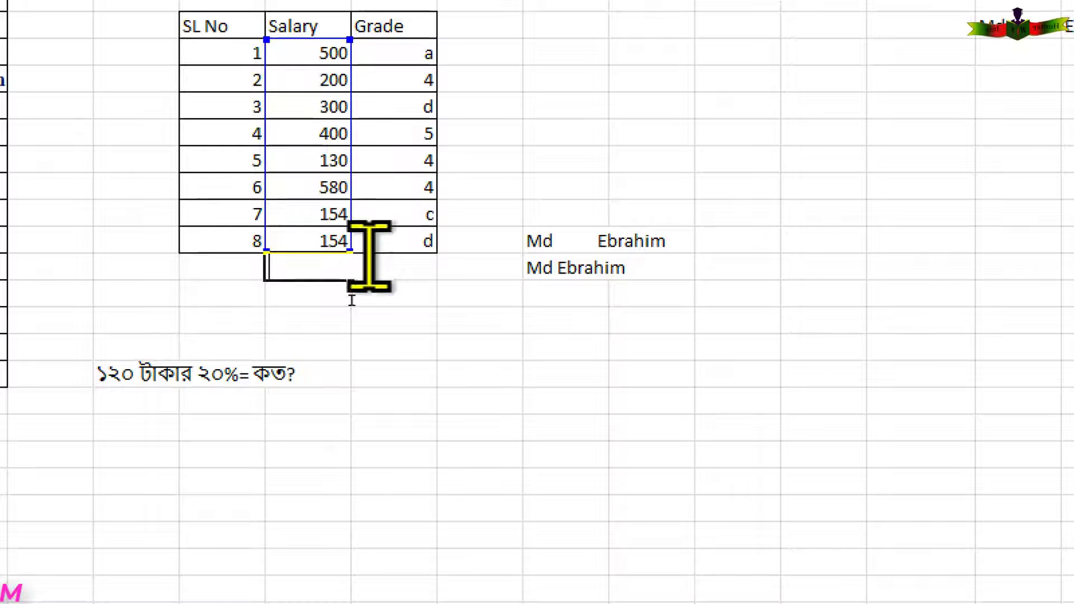
key("Return")
Enter =MAX(G5:G12) in G13, returning the highest salary, 580
left_click(321, 275)
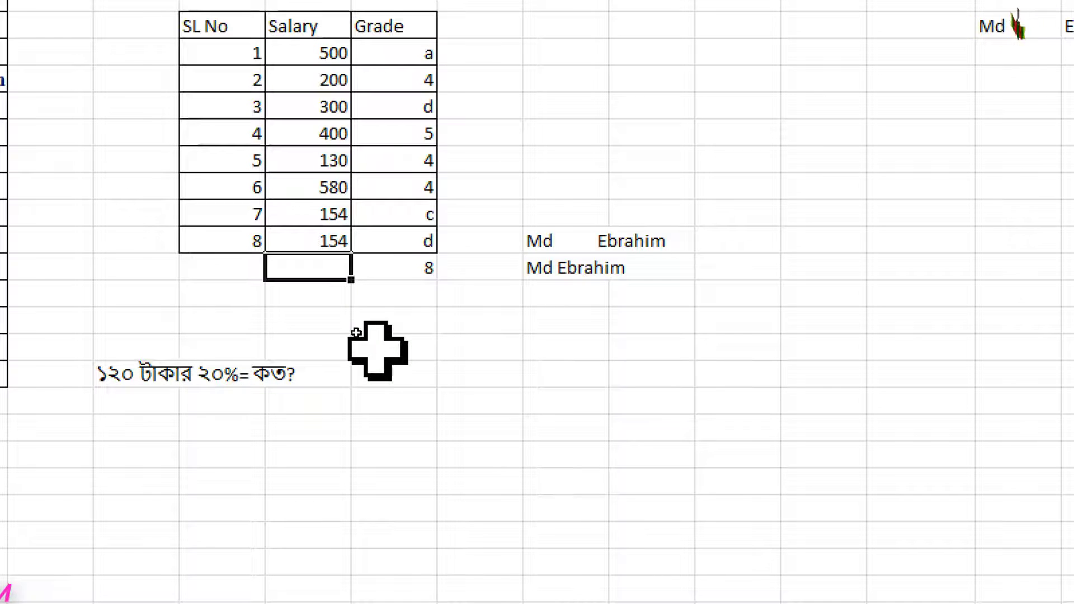
double_click(324, 288)
type("=")
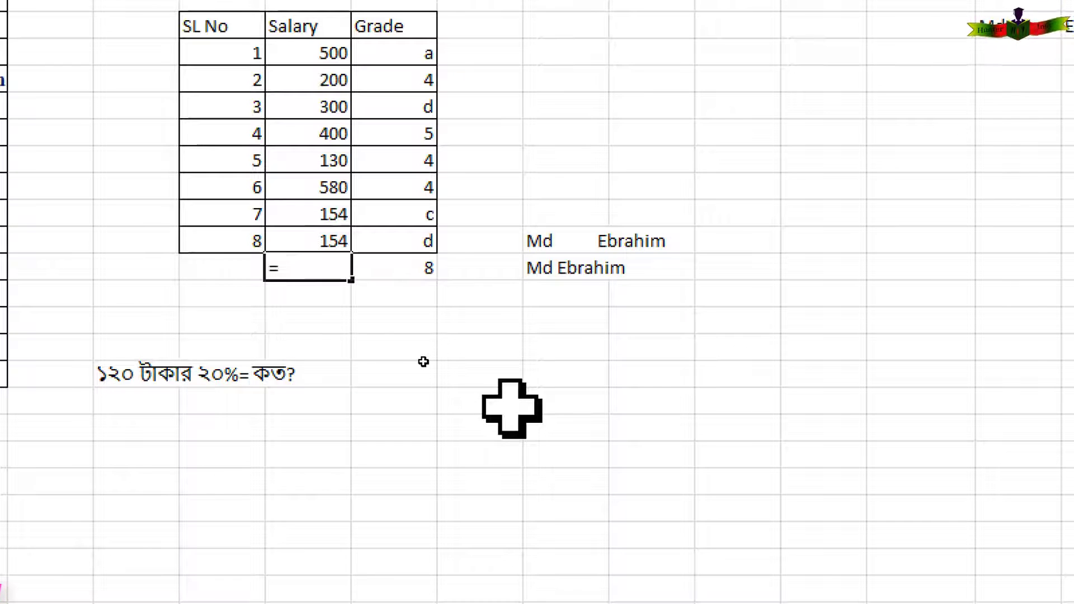
type("Ma")
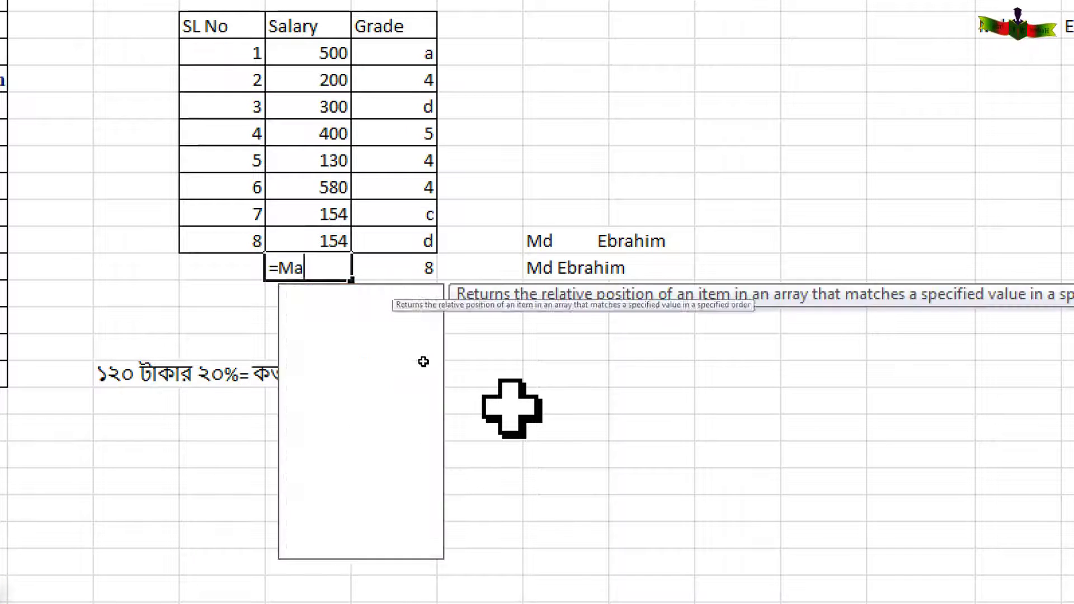
type("x")
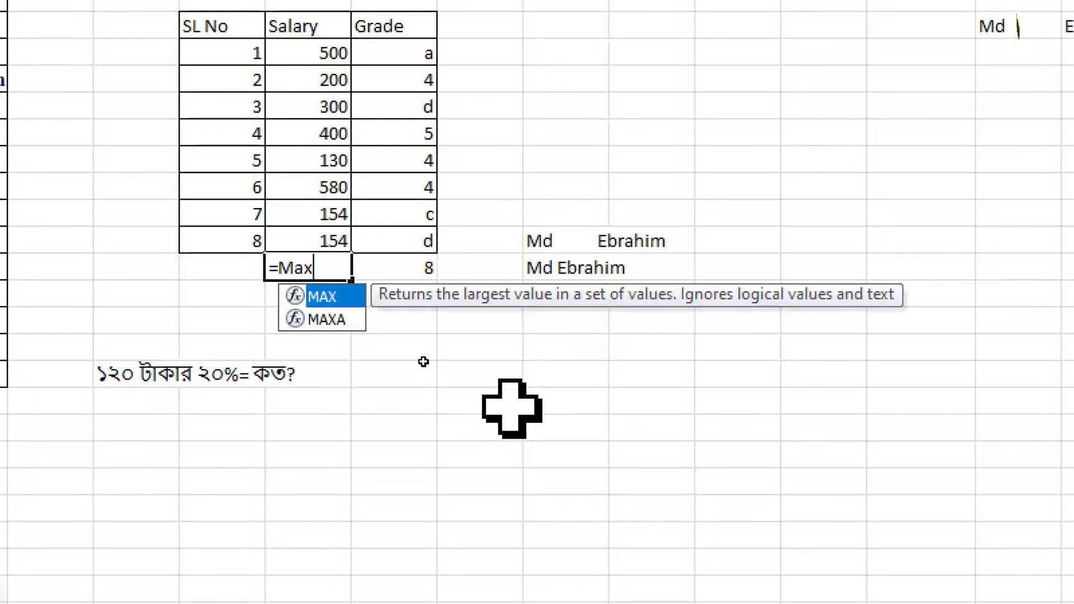
type("(")
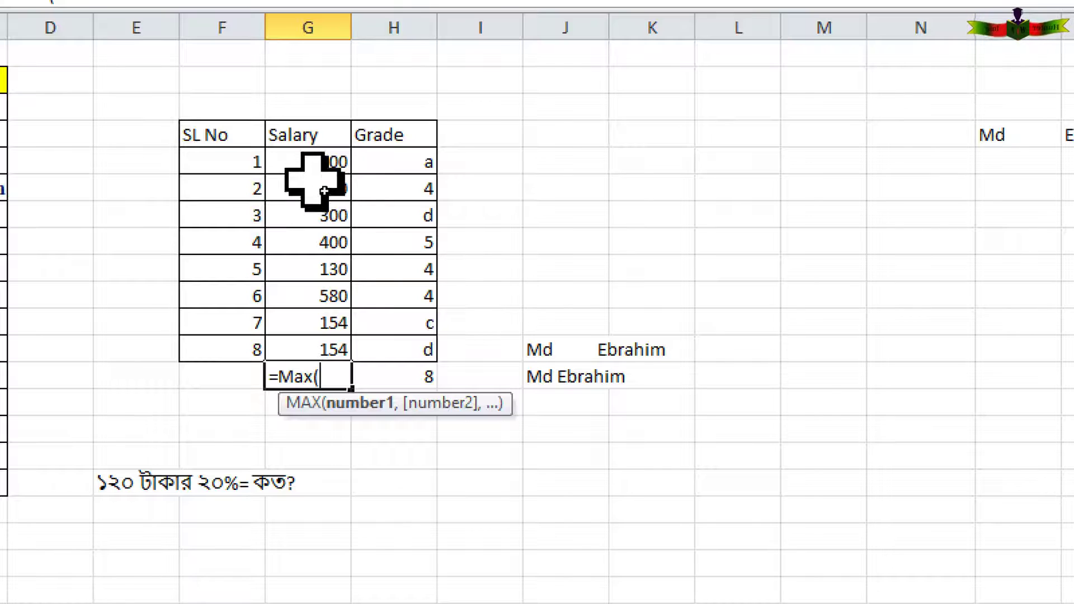
mouse_move(308, 163)
left_mouse_down()
mouse_move(298, 331)
mouse_move(307, 349)
left_mouse_up()
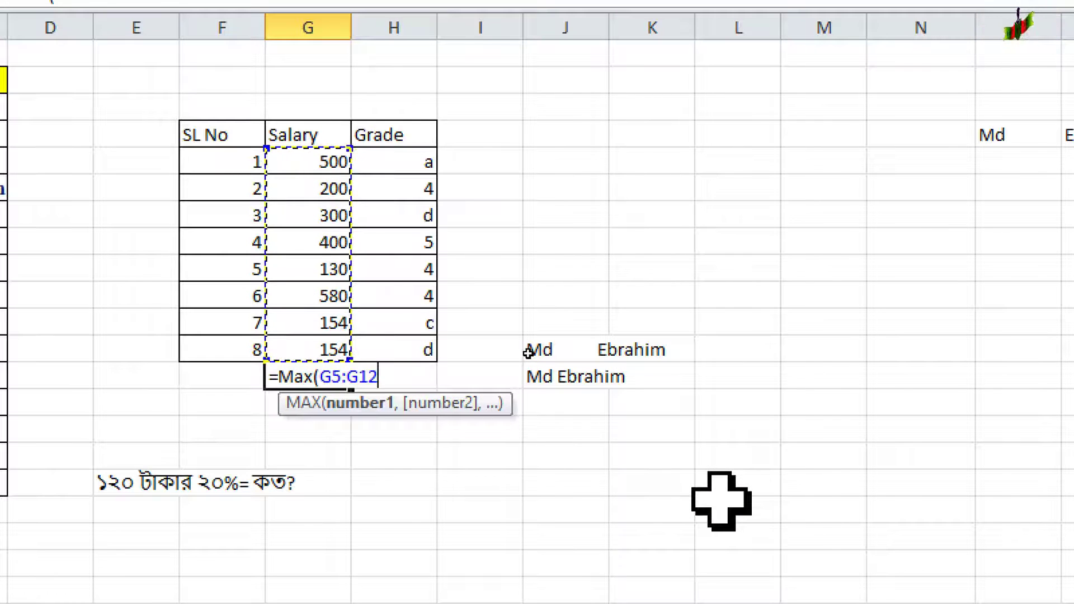
type(")")
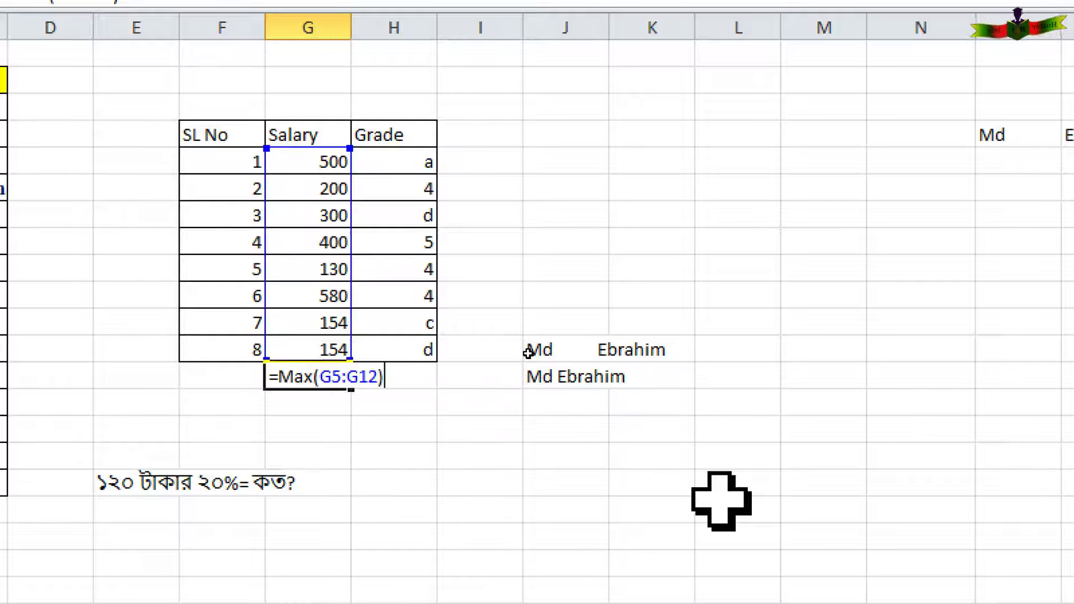
key("Return")
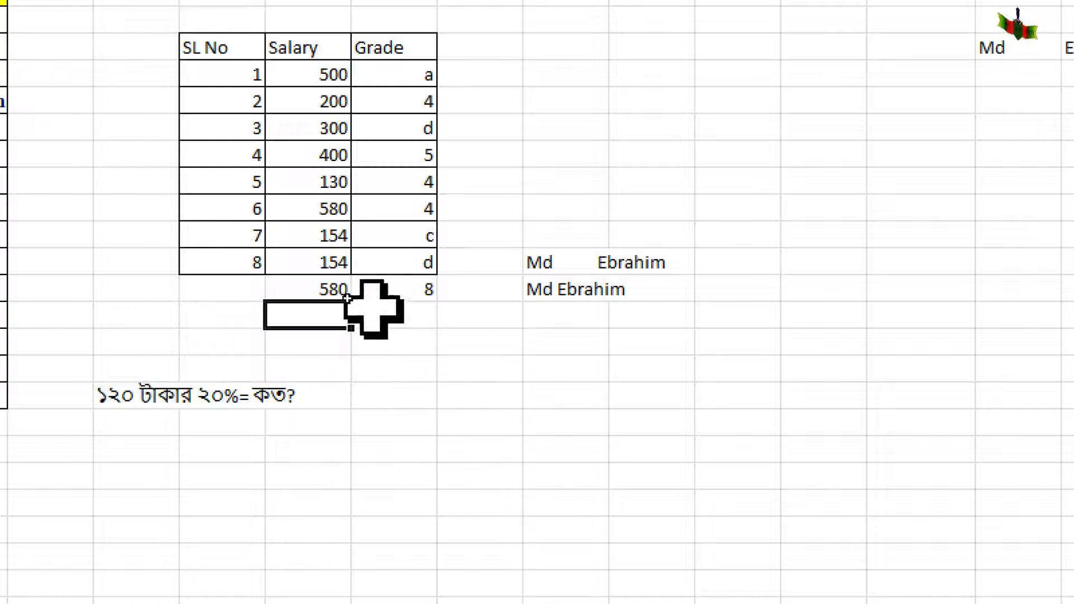
Replace the 580 in G13 with =MIN(G5:G12), showing the lowest salary, 130
left_click(332, 290)
key("F2")
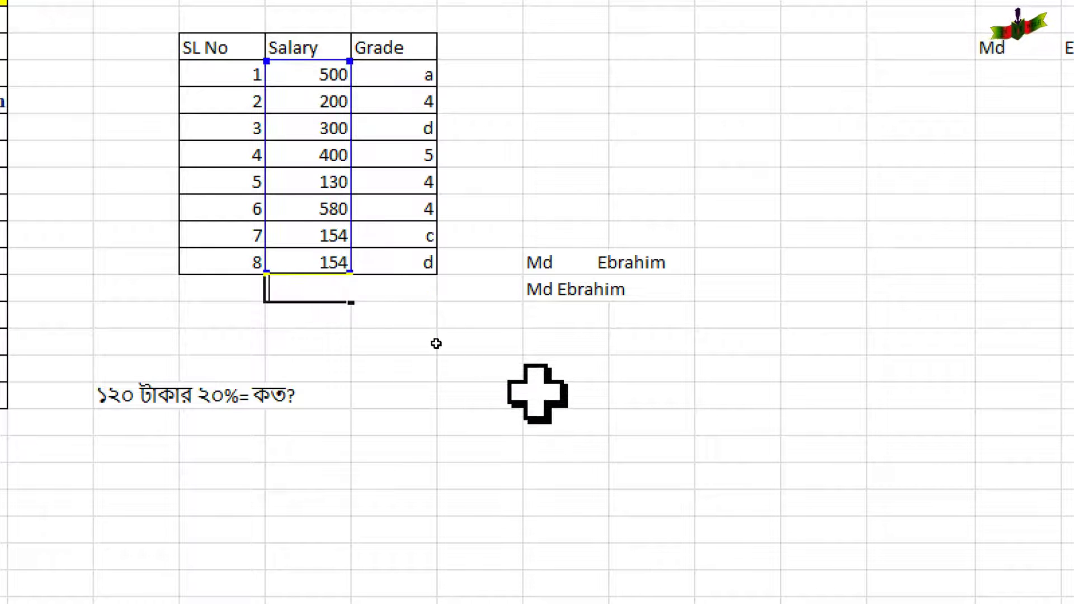
left_click(352, 331)
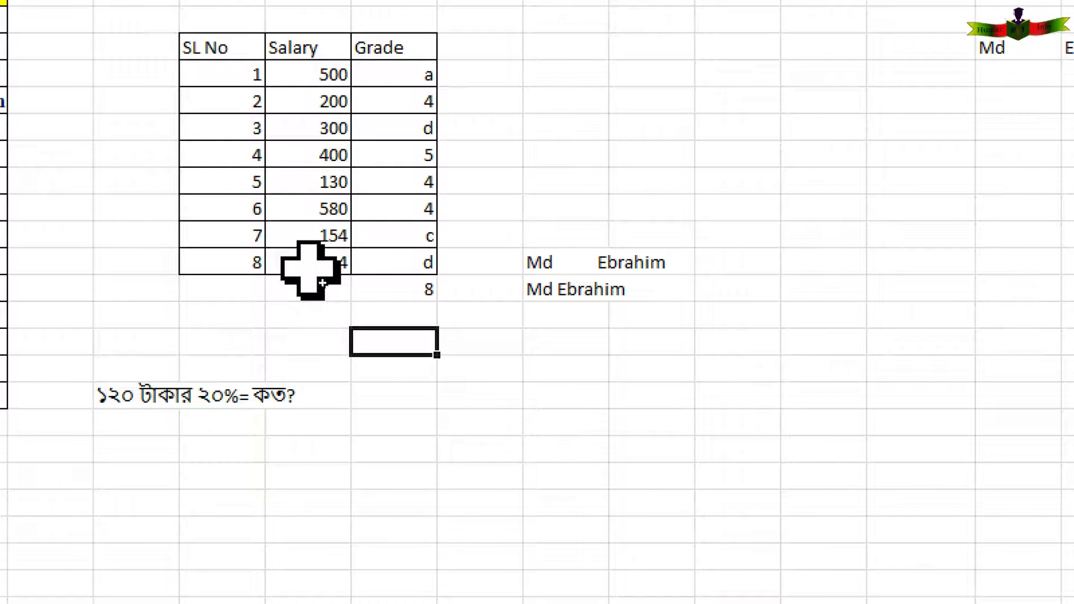
left_click(327, 292)
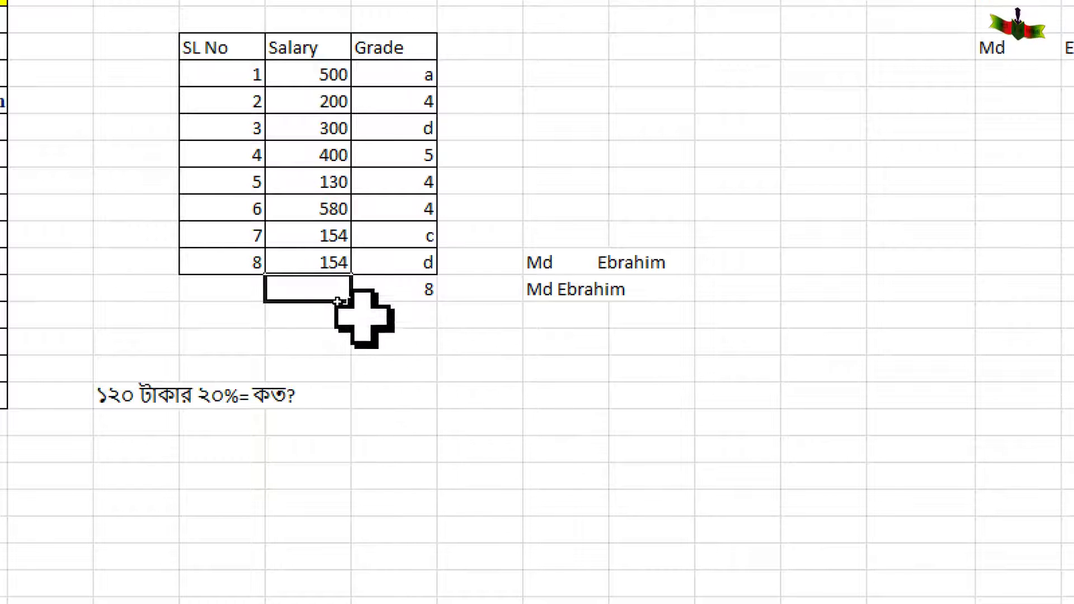
left_click(313, 292)
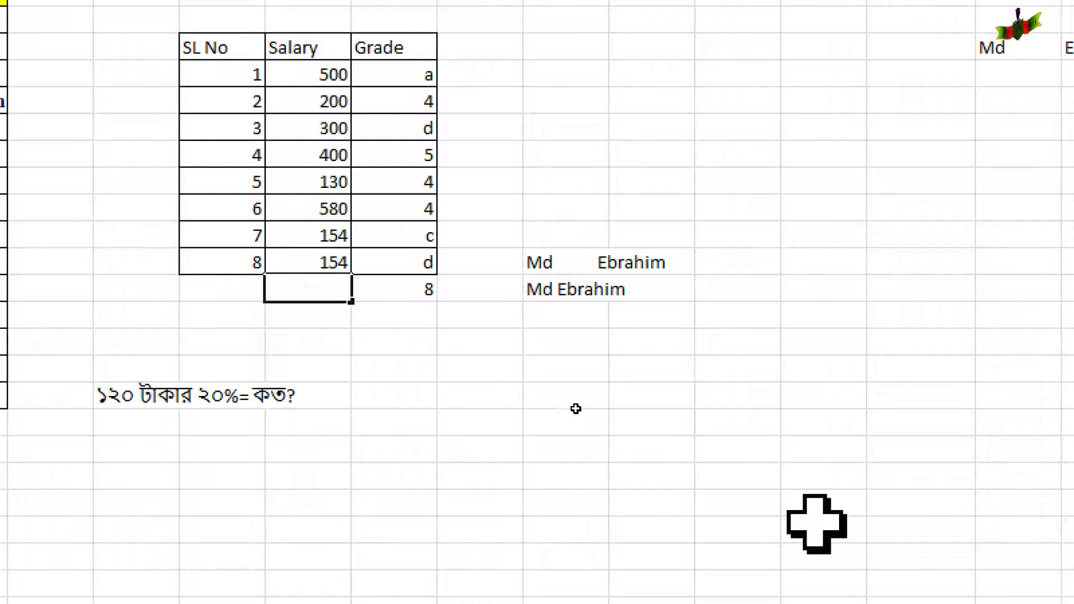
type("=")
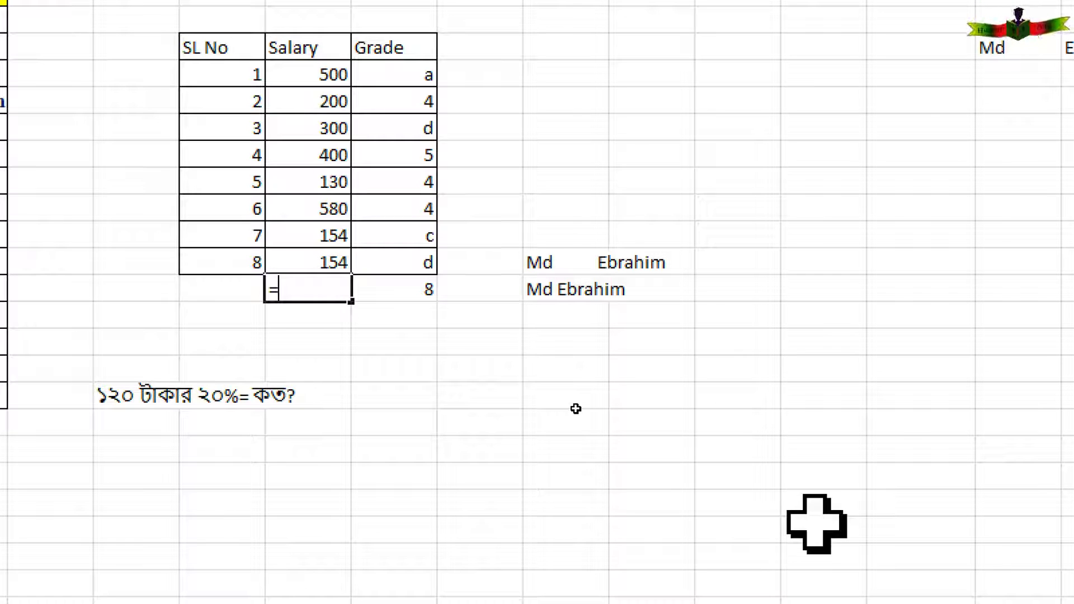
type("Min")
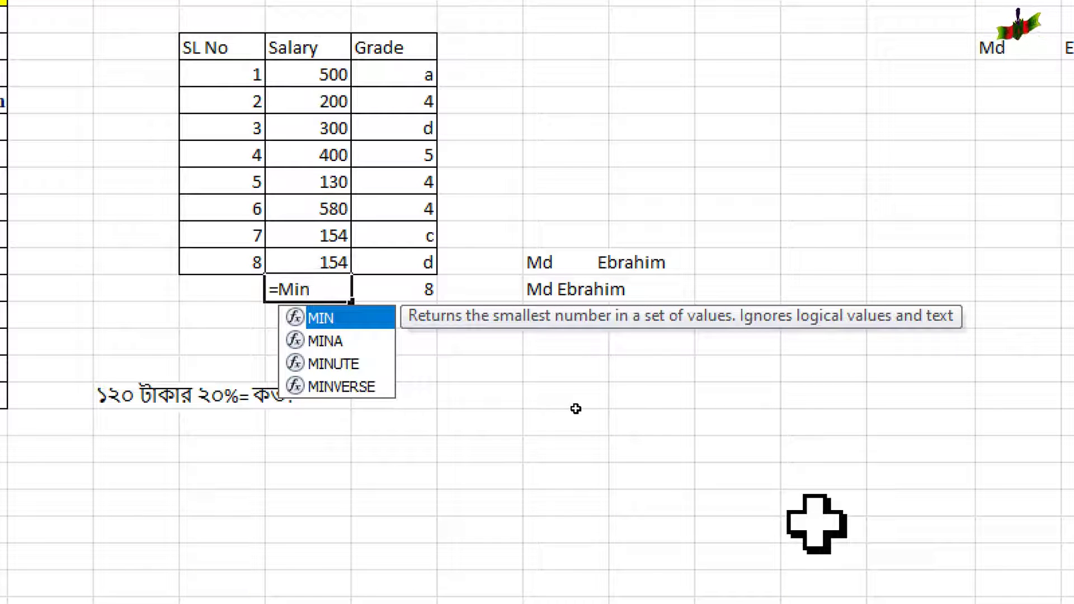
type("(")
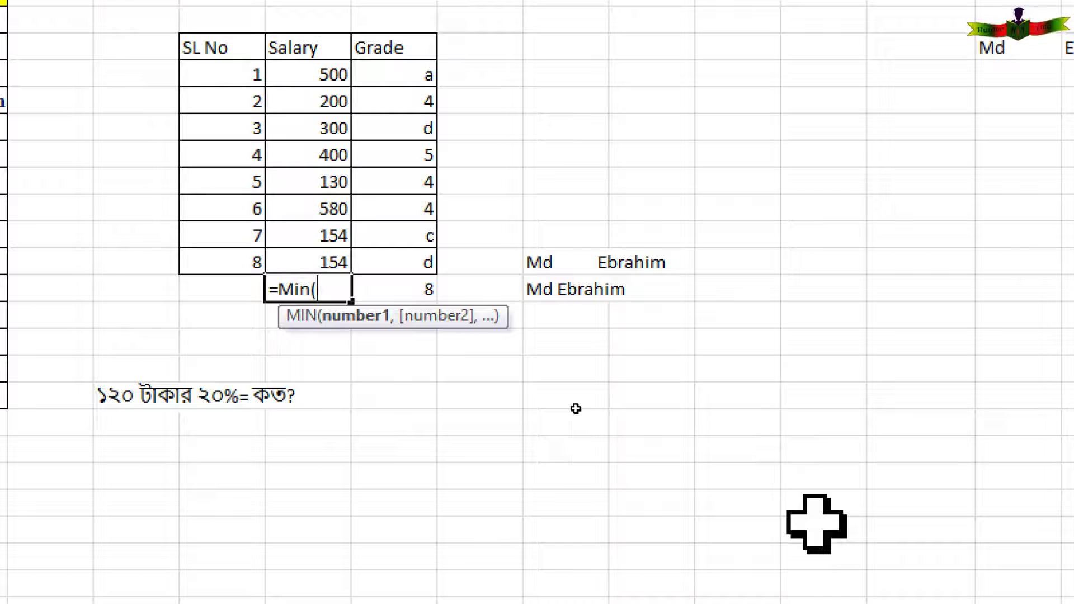
left_click(310, 86)
left_click_drag(322, 192, 314, 274)
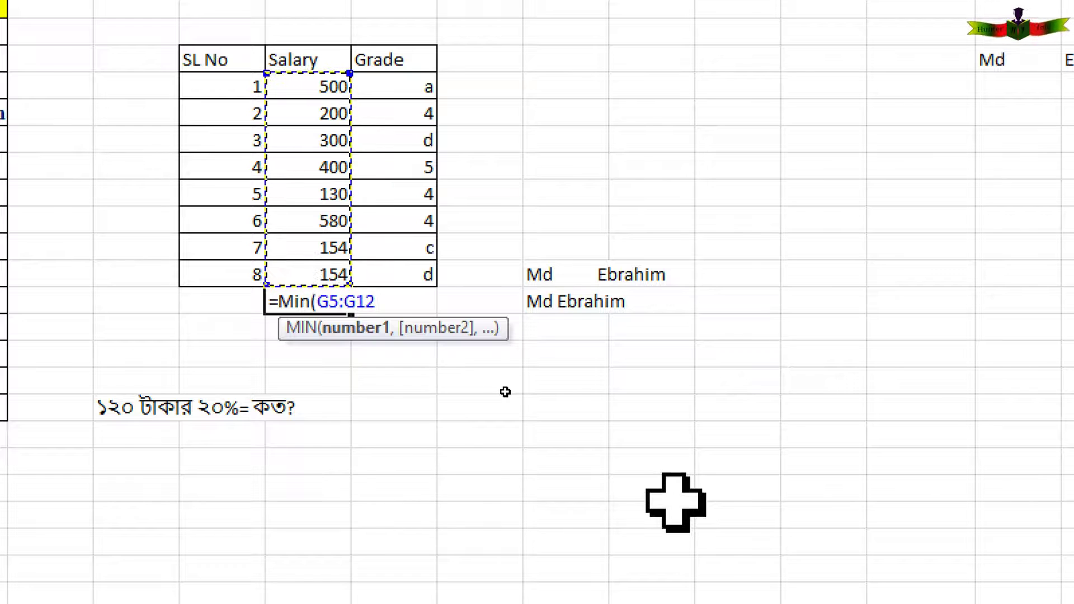
type(")")
key("Return")
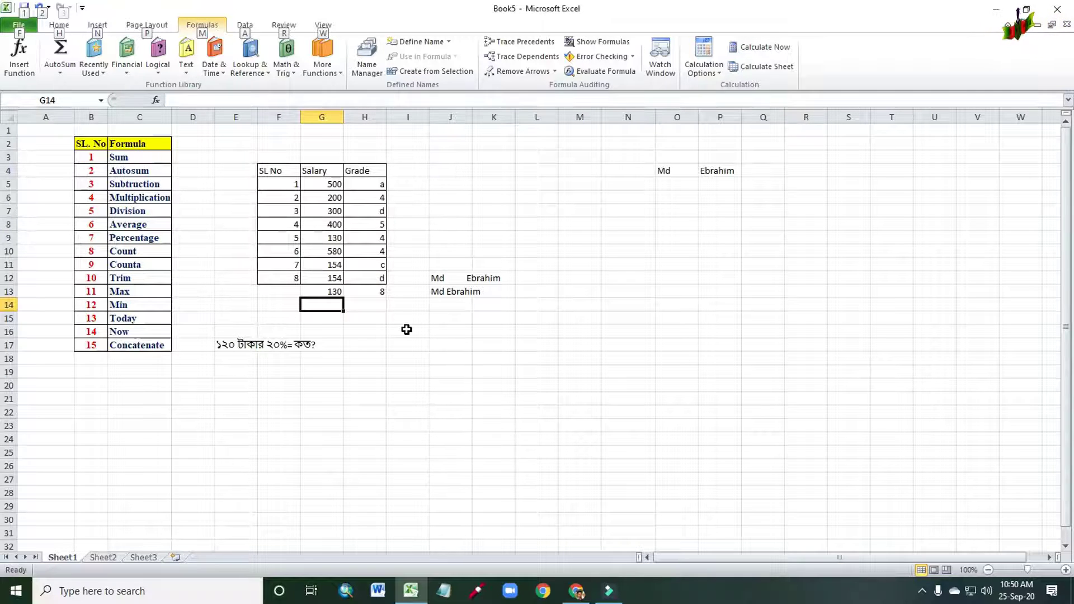
Enter =TODAY() in J15 so it shows the current date 25-09-20
left_click(443, 321)
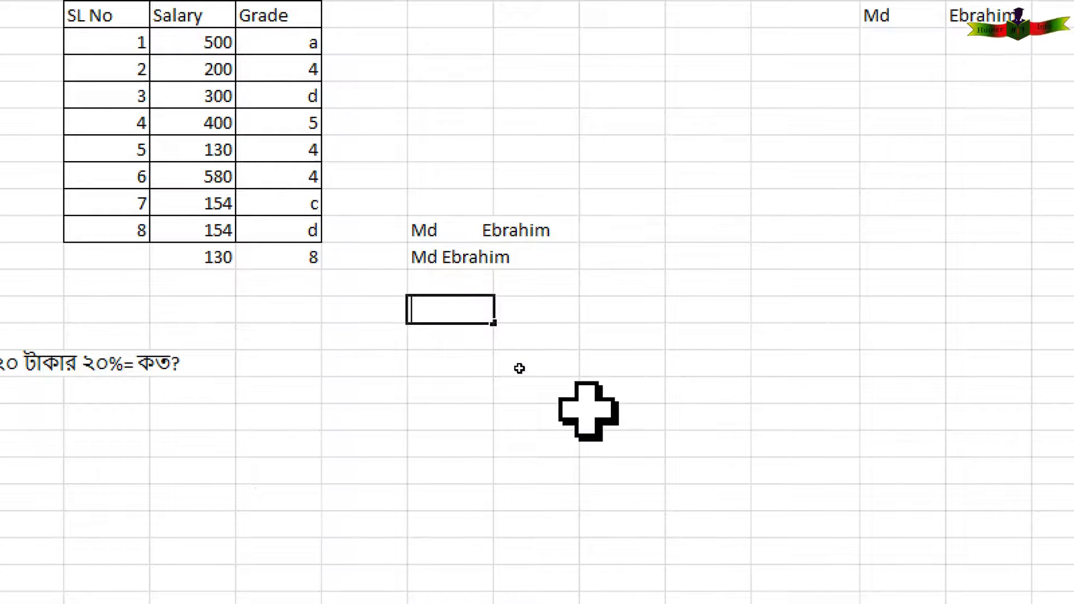
type("=")
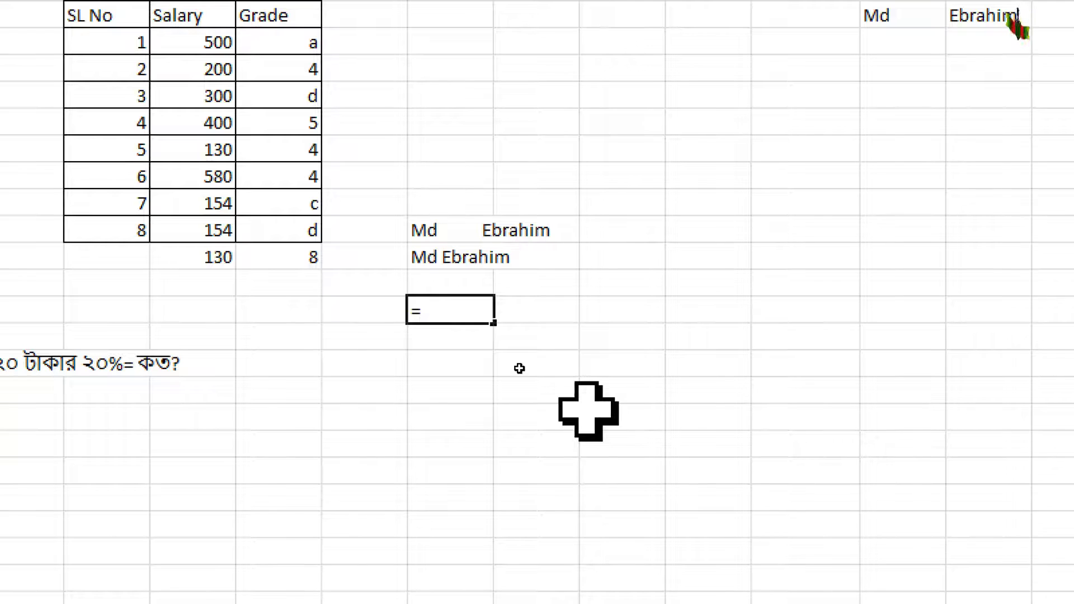
type("To")
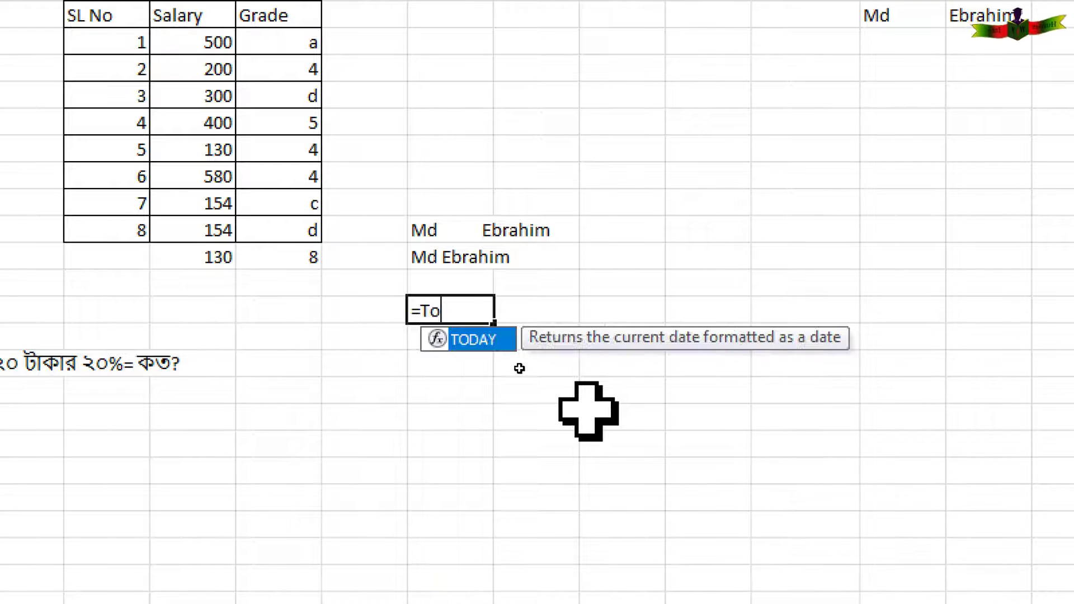
type("day")
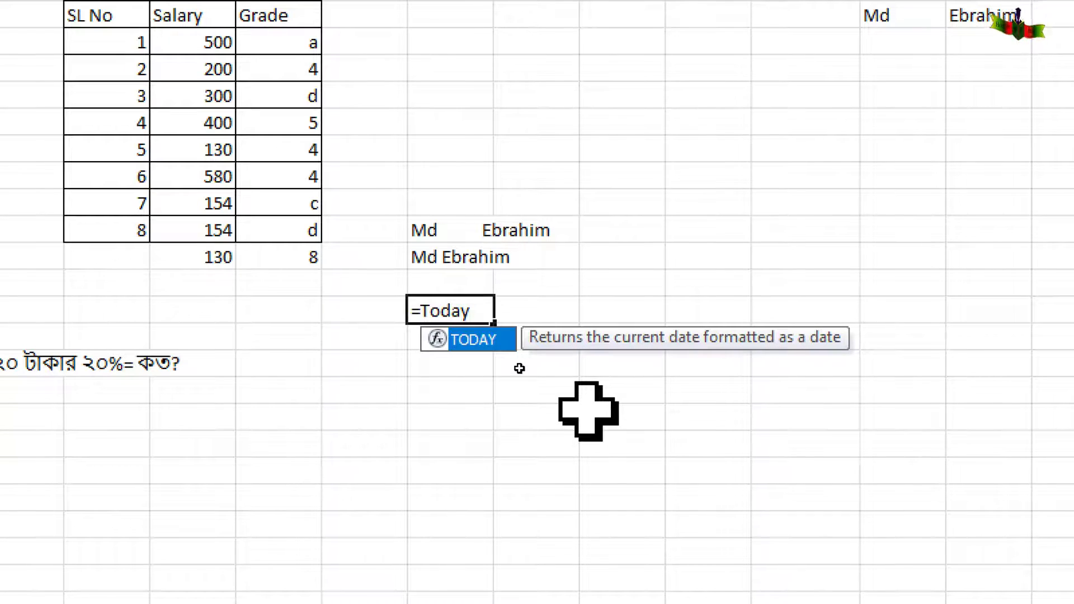
type("(")
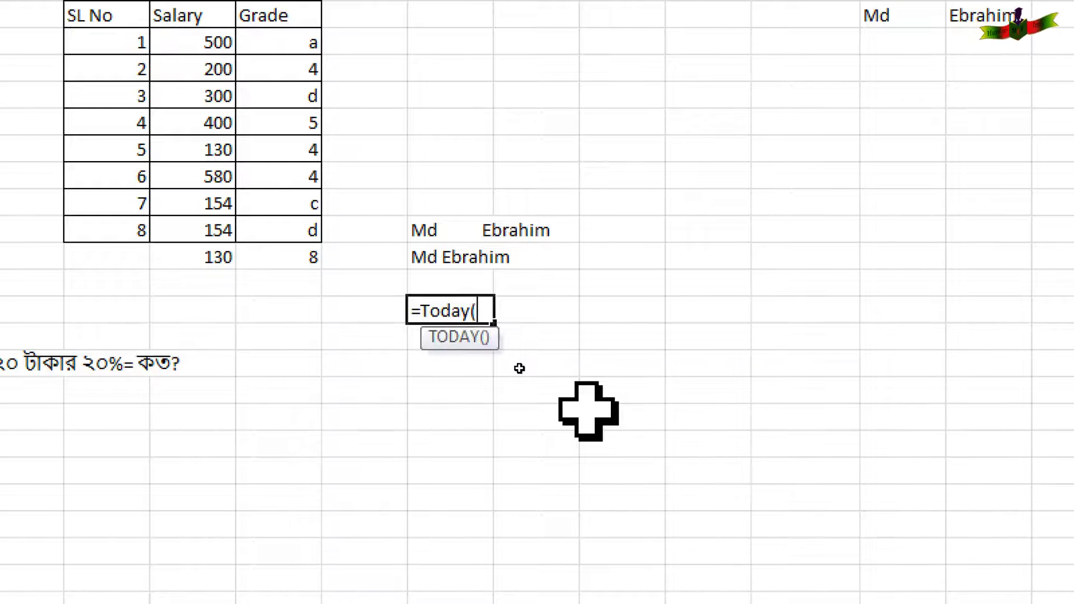
type(")")
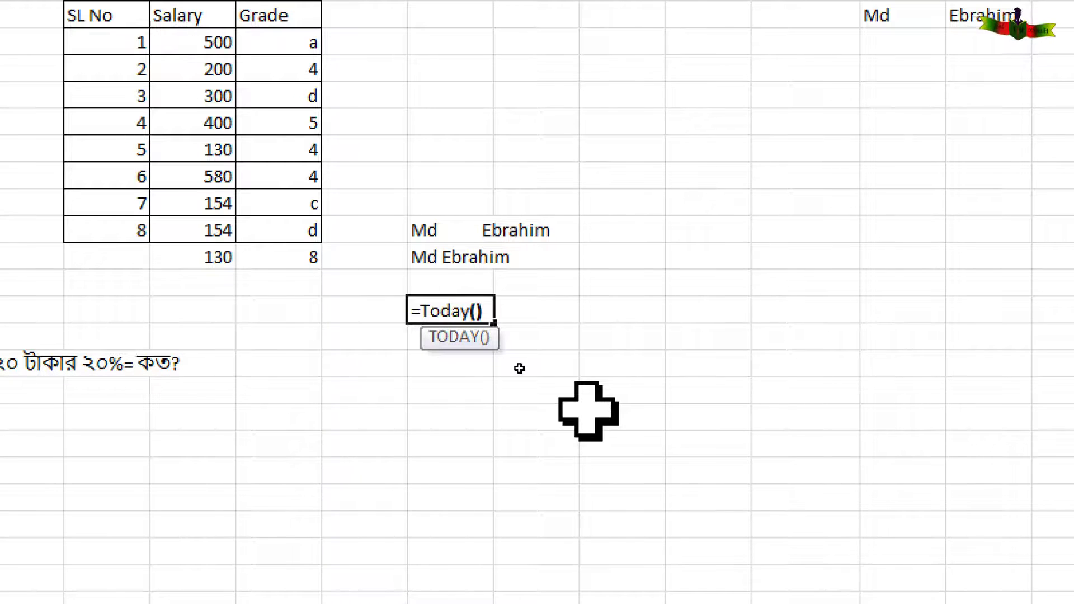
key("Return")
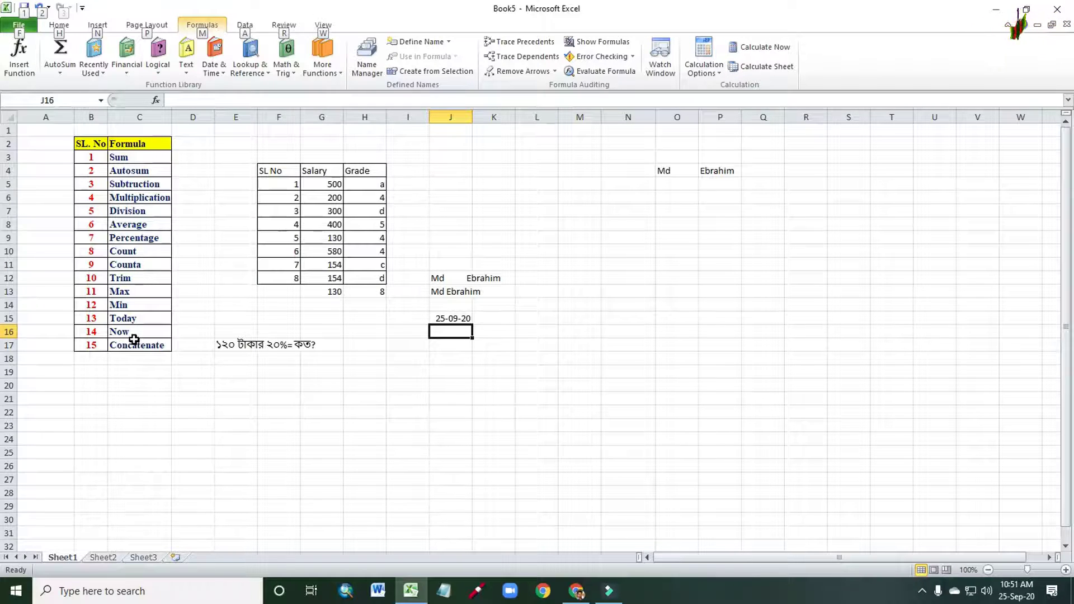
left_click(362, 332)
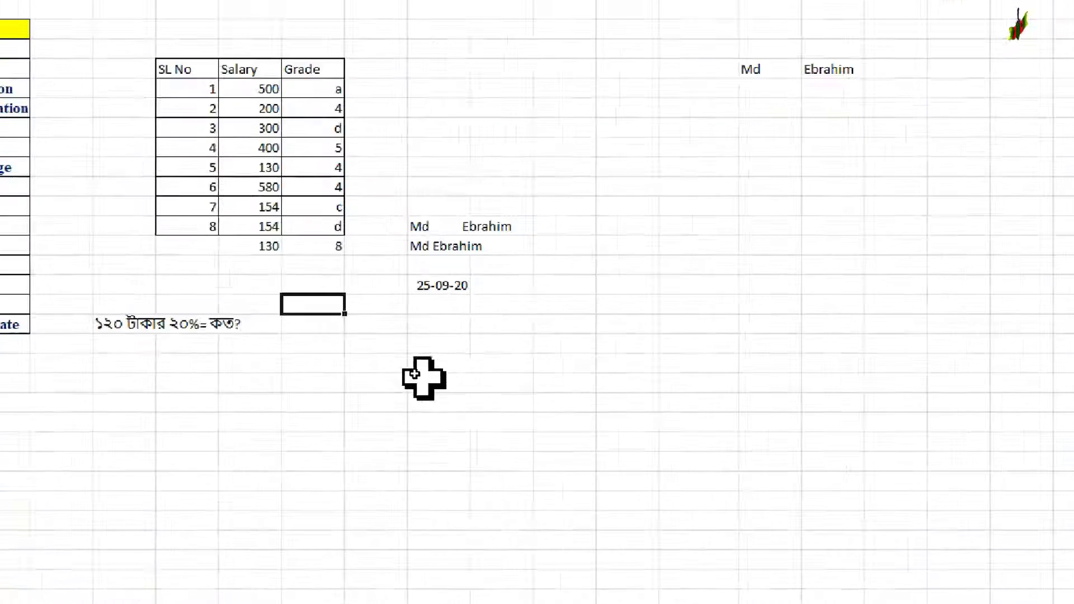
Enter =NOW() in H16, showing the date and time 25-09-20 10:51
type("=")
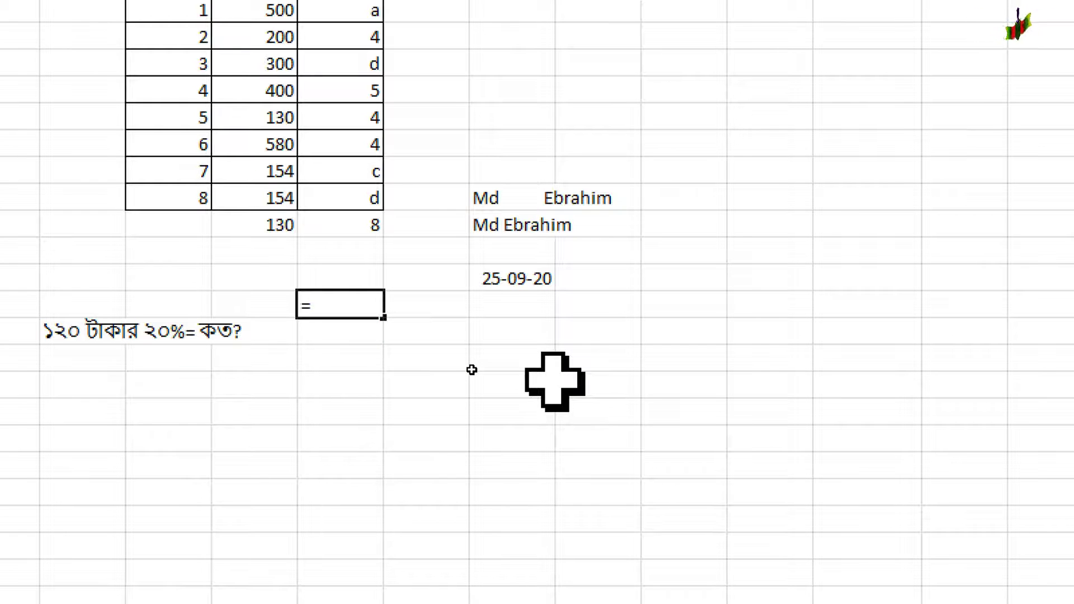
type("No")
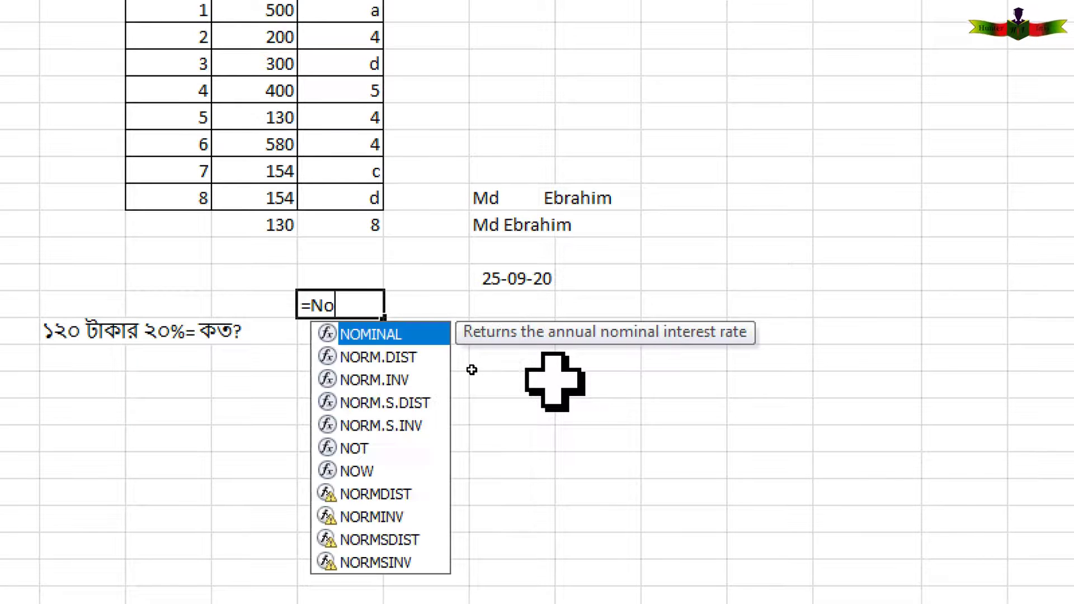
type("w(")
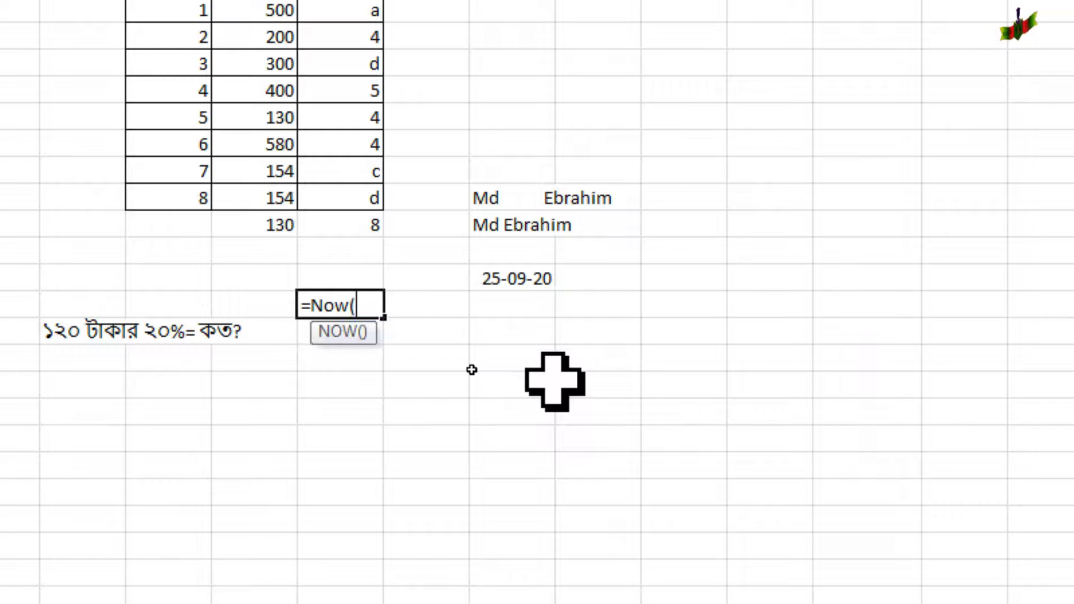
type(")")
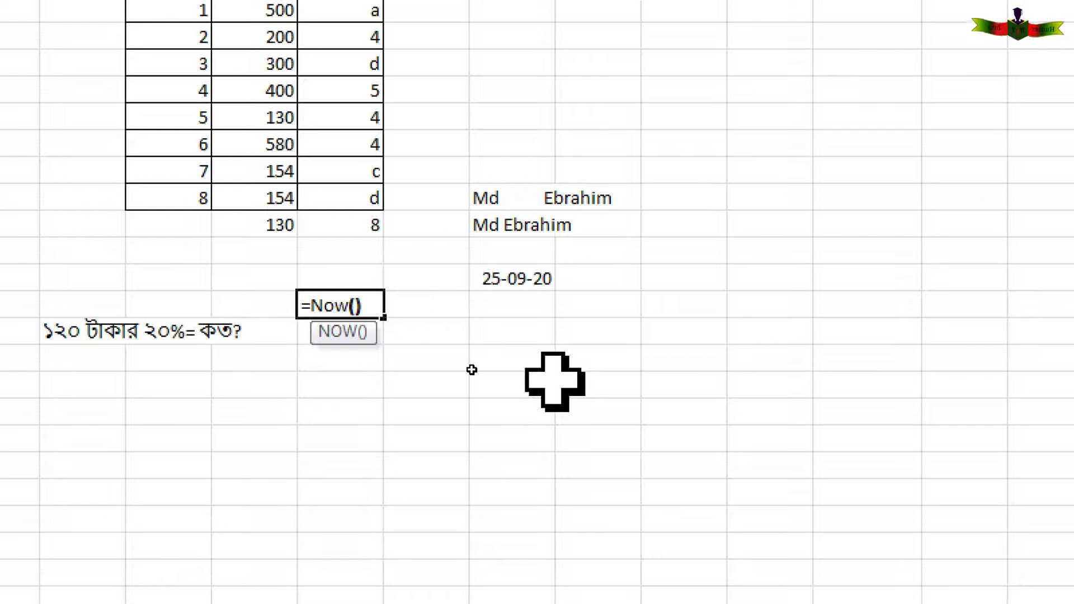
key("Return")
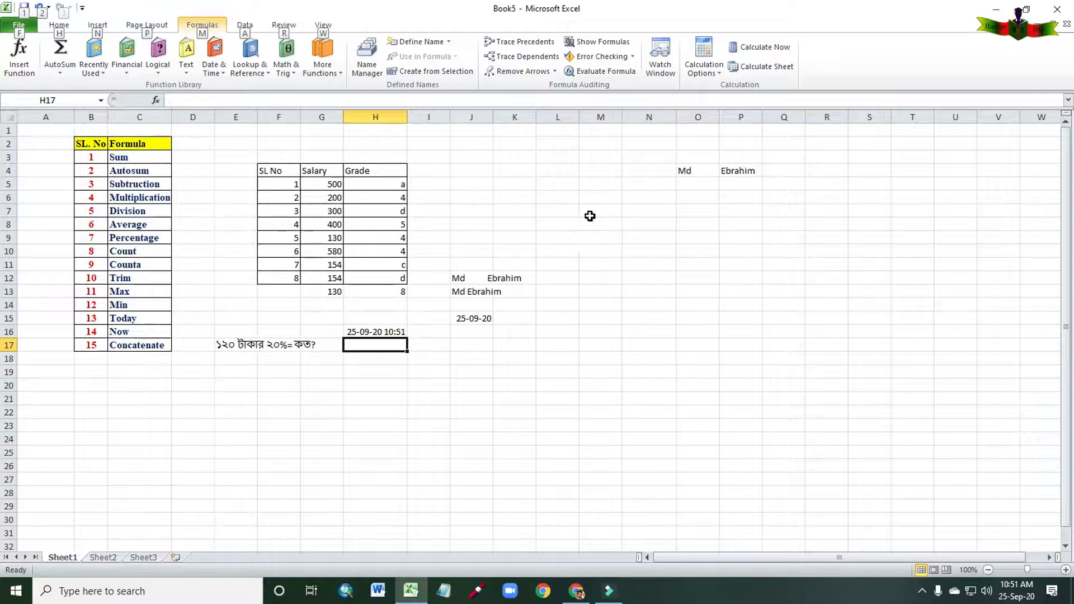
left_click(684, 178)
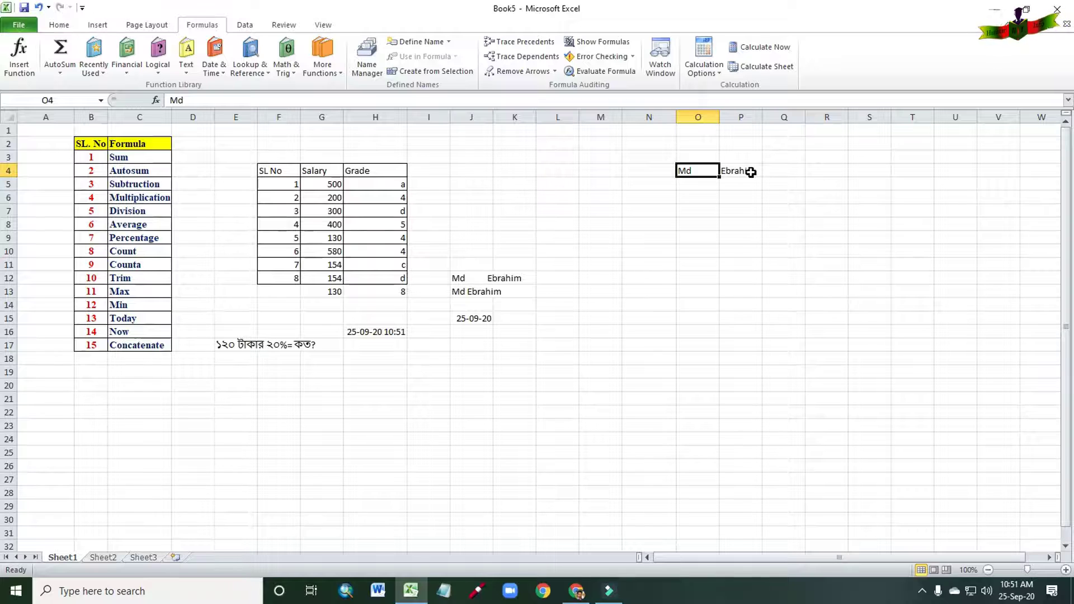
left_click(739, 172)
left_click(706, 173)
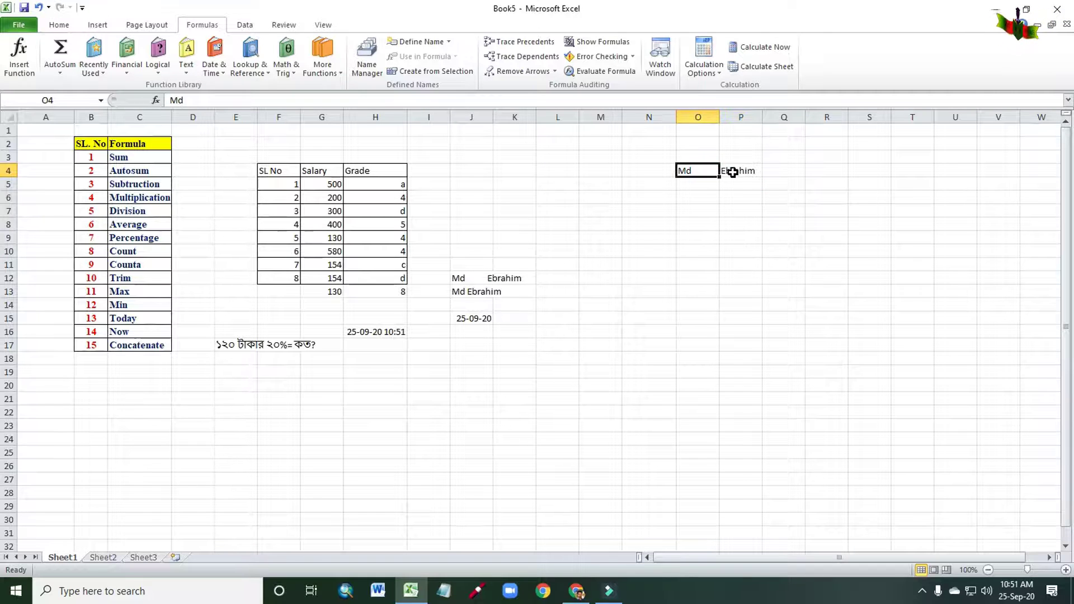
left_click(723, 173)
left_click(696, 185)
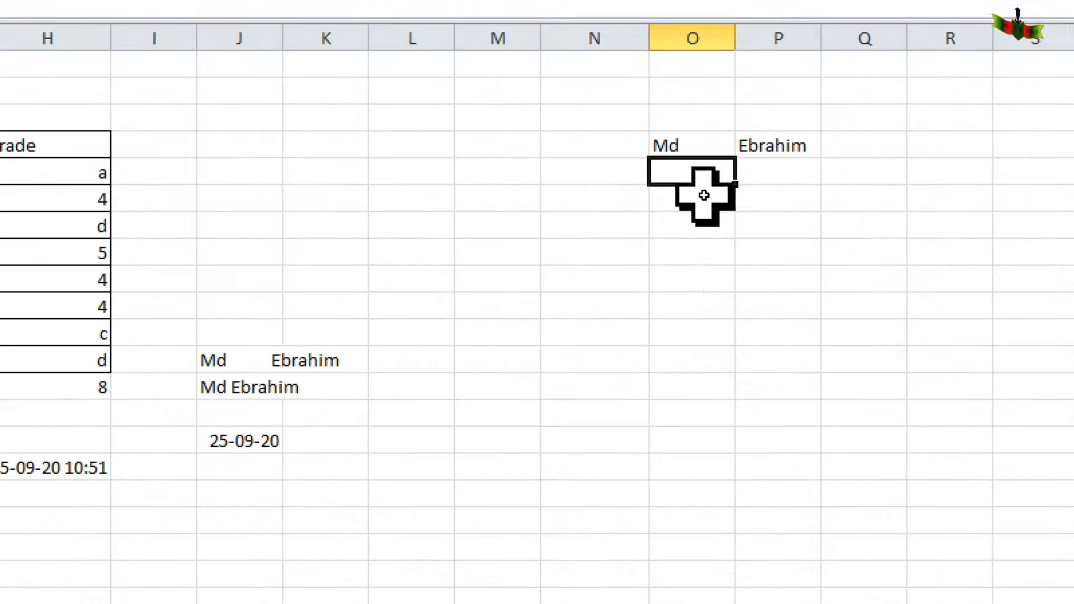
left_click(694, 147)
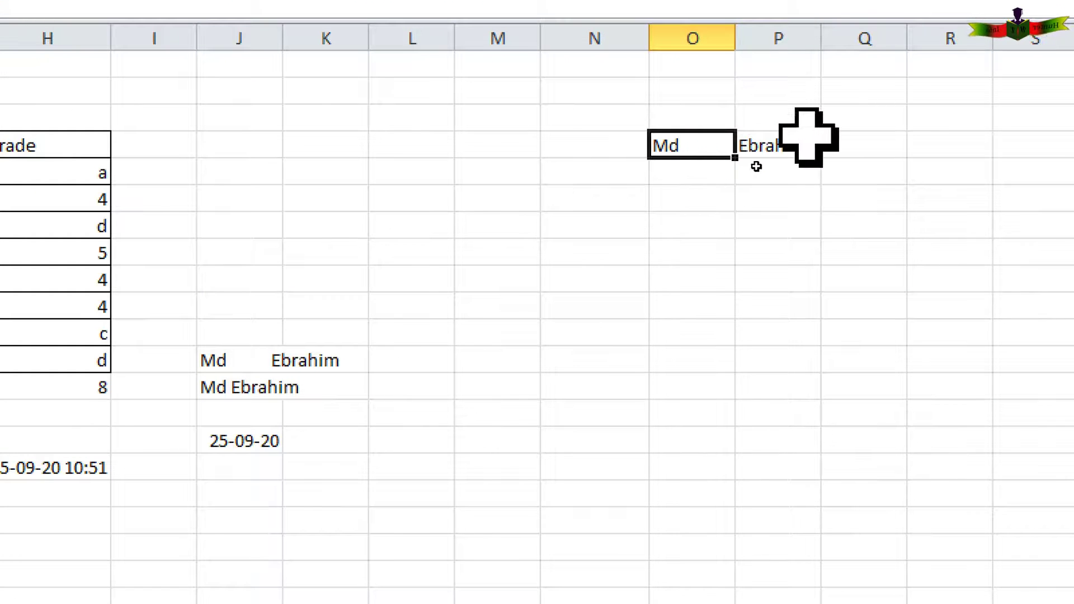
left_click(760, 148)
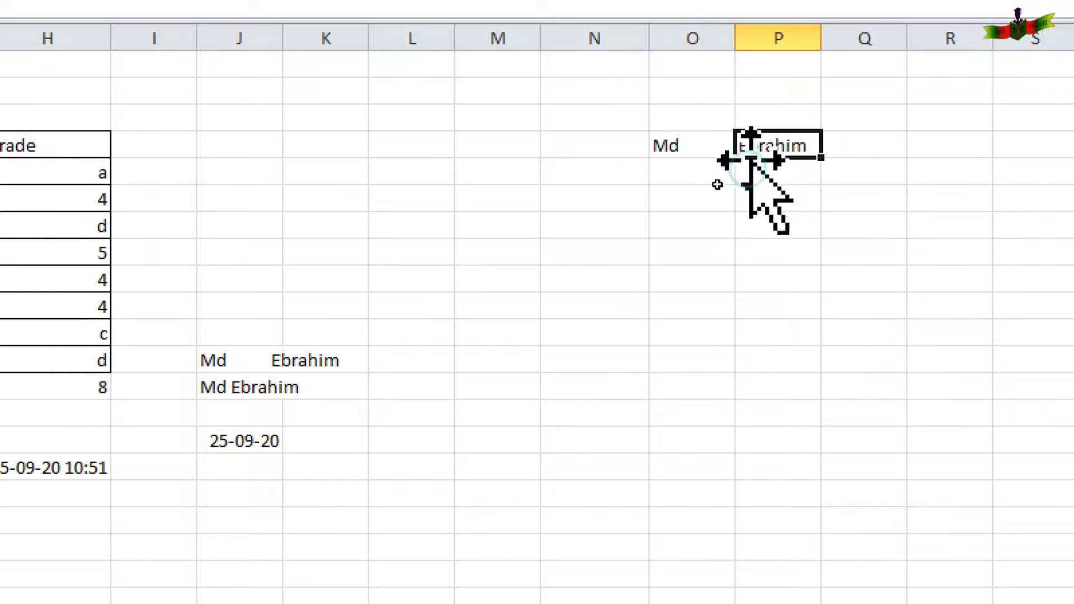
left_click(691, 178)
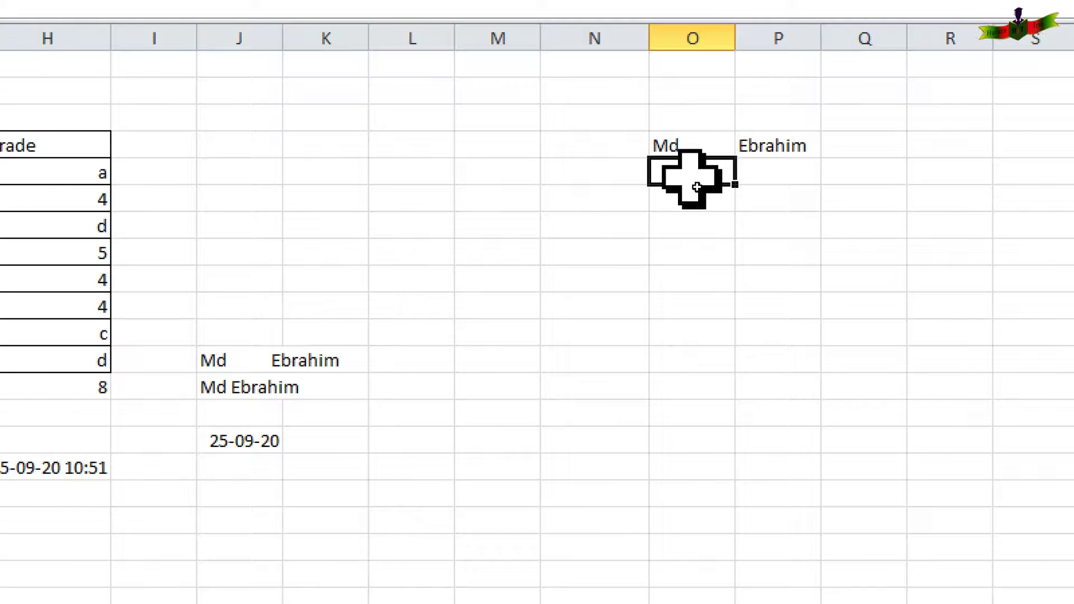
Start =CONCATENATE(O4," in O5, fixing the misspelled function name, so only the first name shows
type("=")
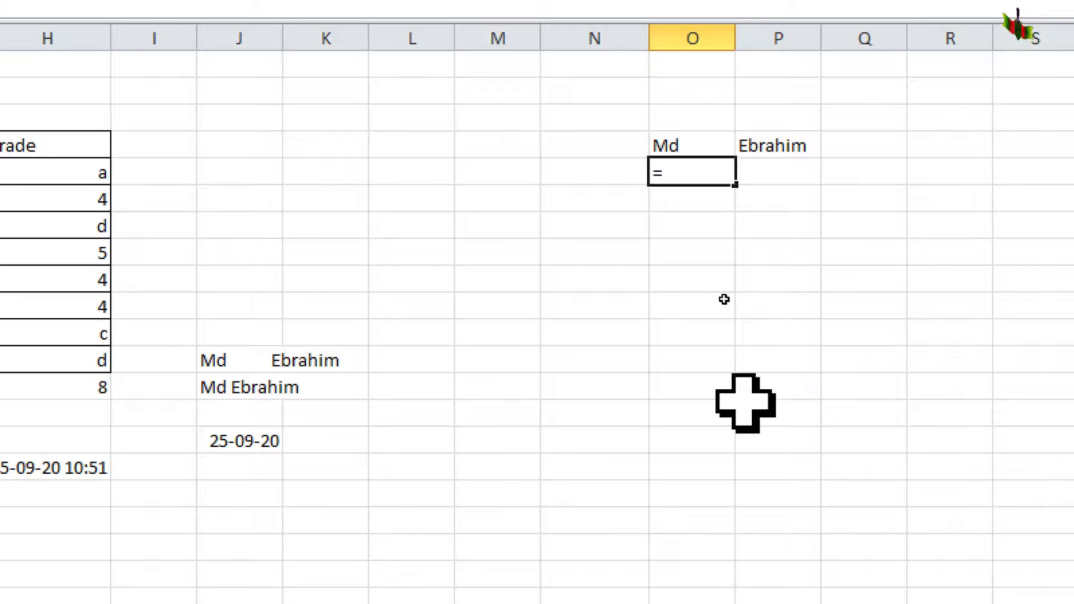
type("ca")
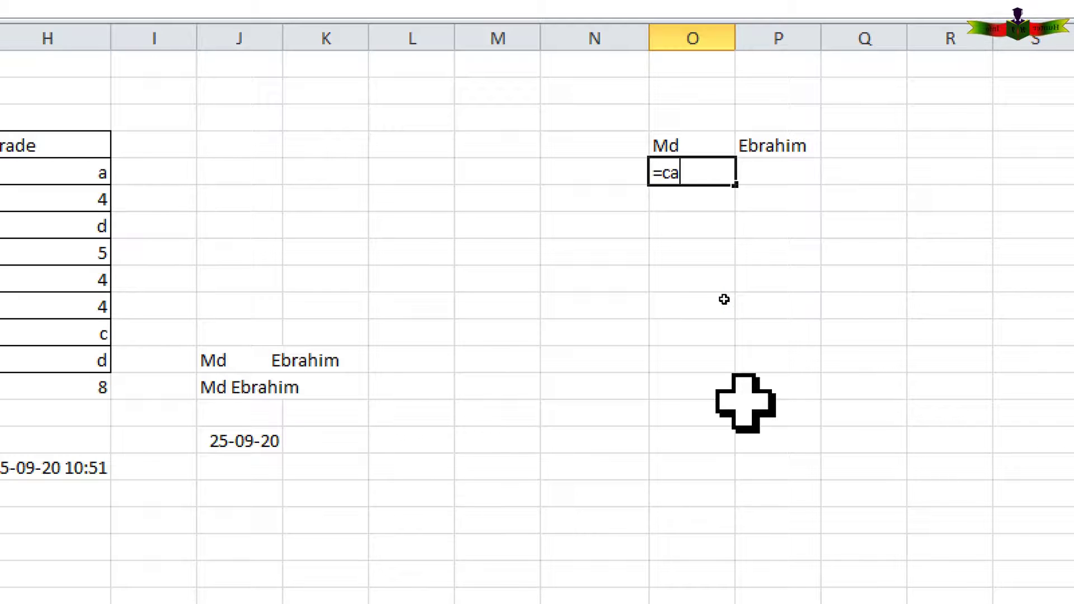
type("n")
key("BackSpace")
key("BackSpace")
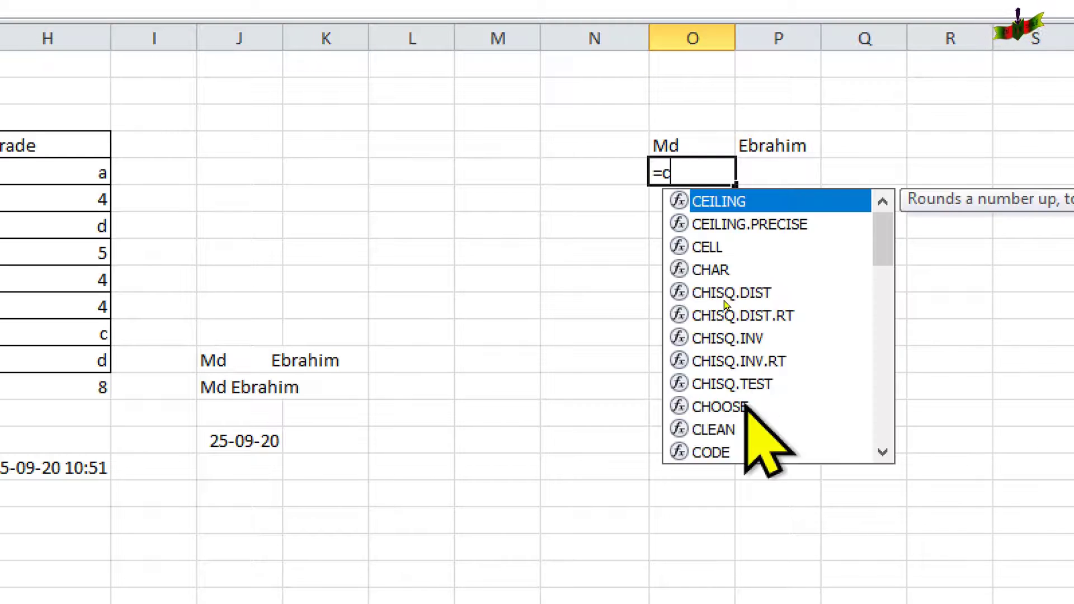
type("on")
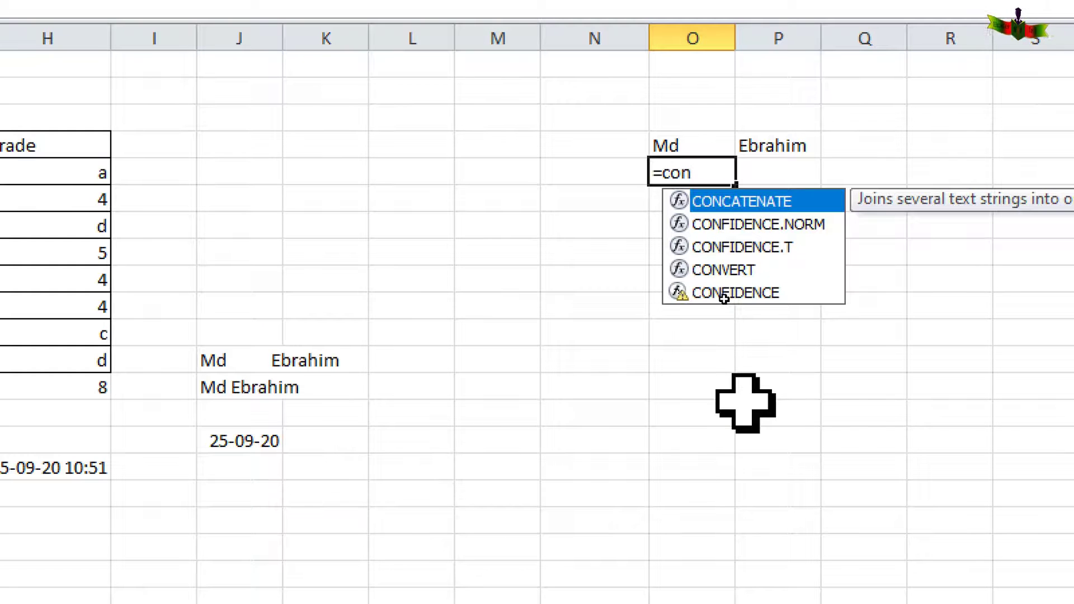
type("ca")
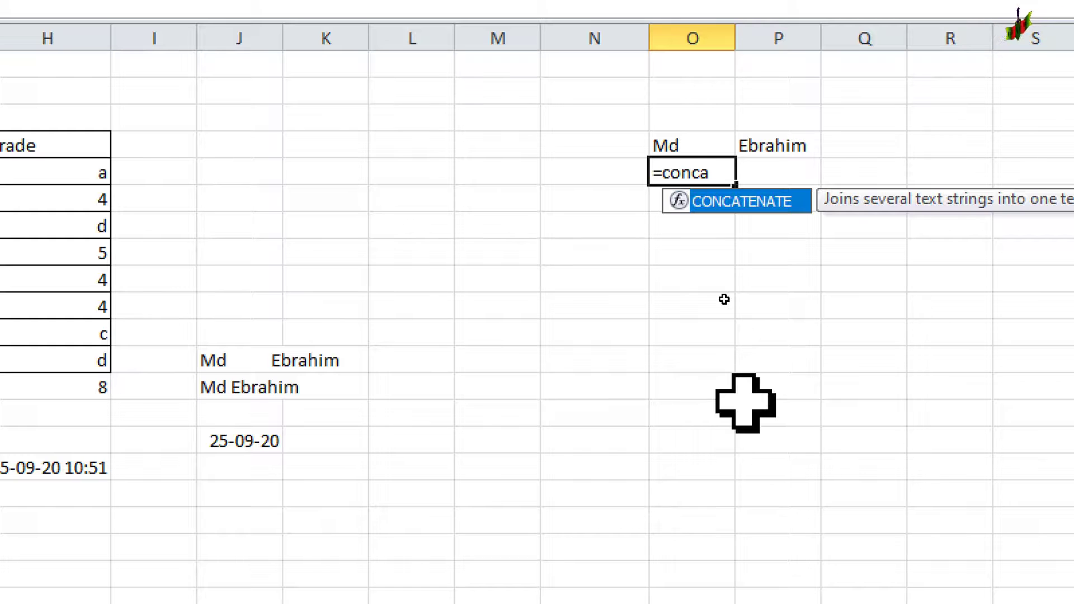
type("tena")
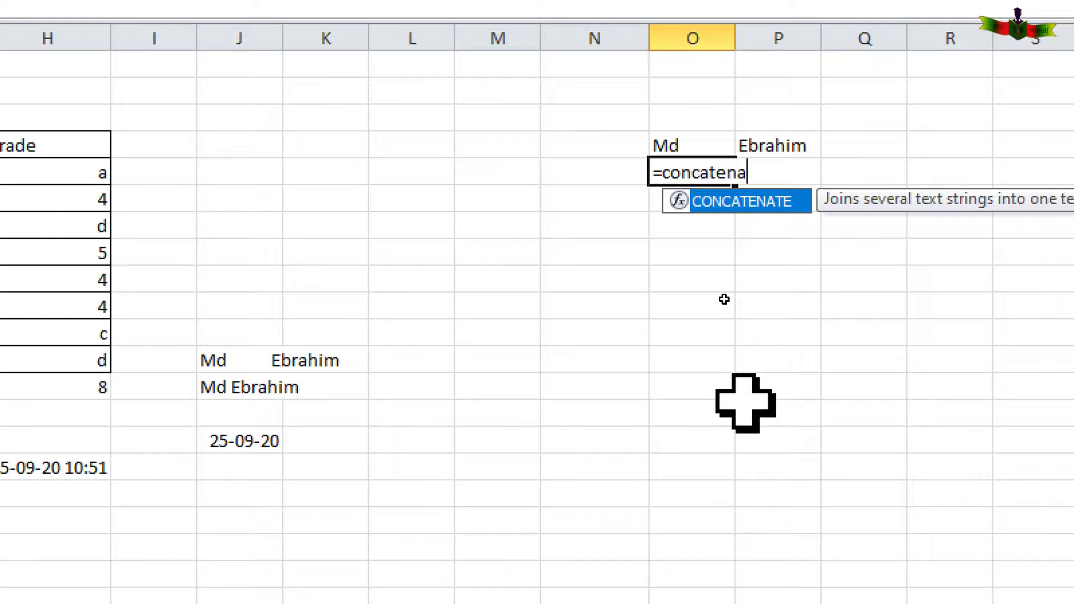
type("te")
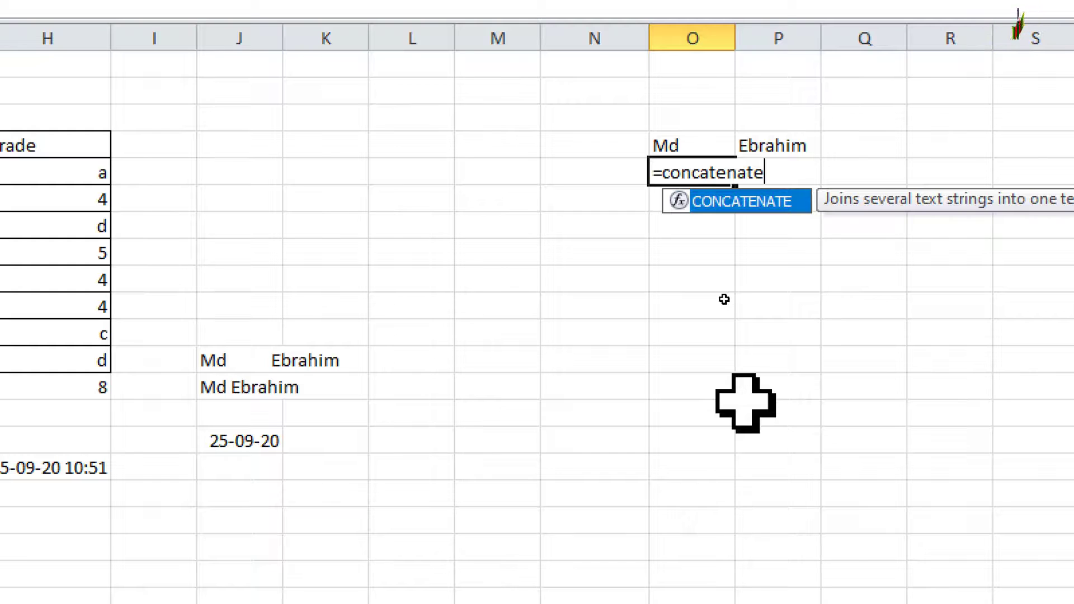
type("(")
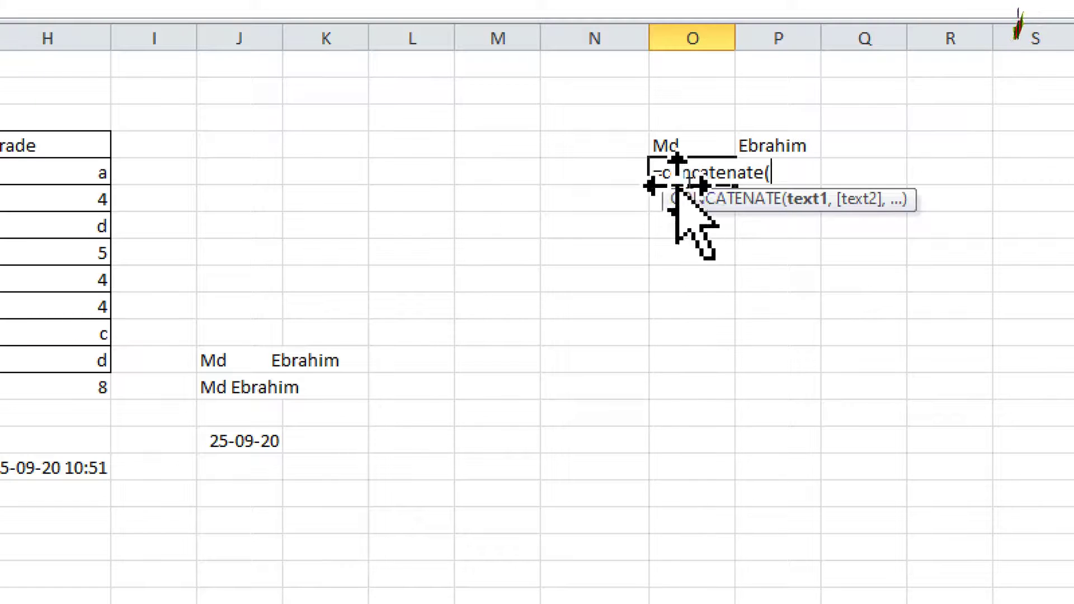
left_click(680, 146)
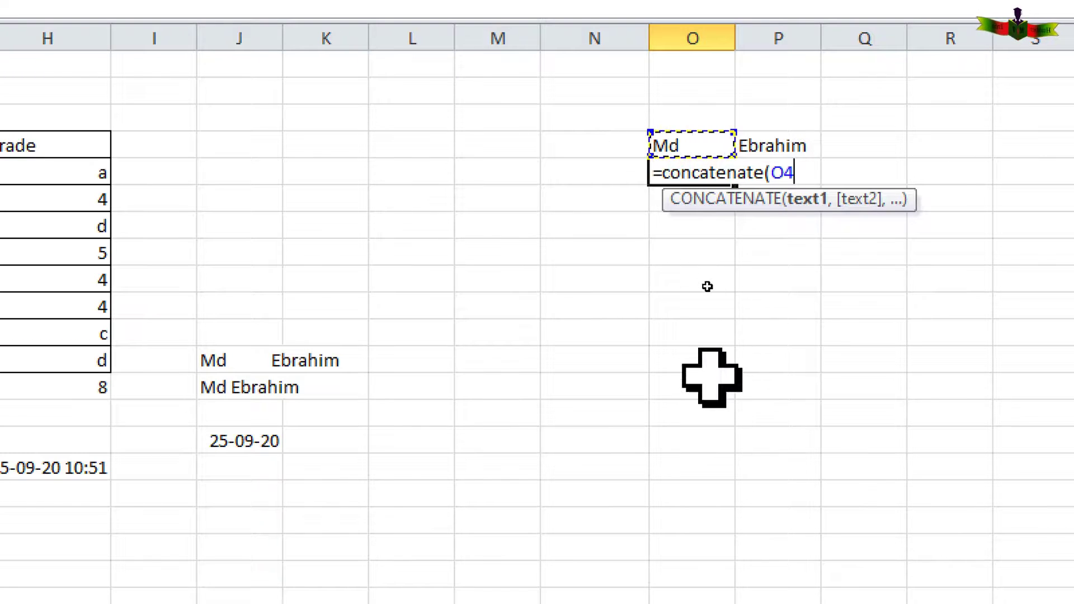
type(",")
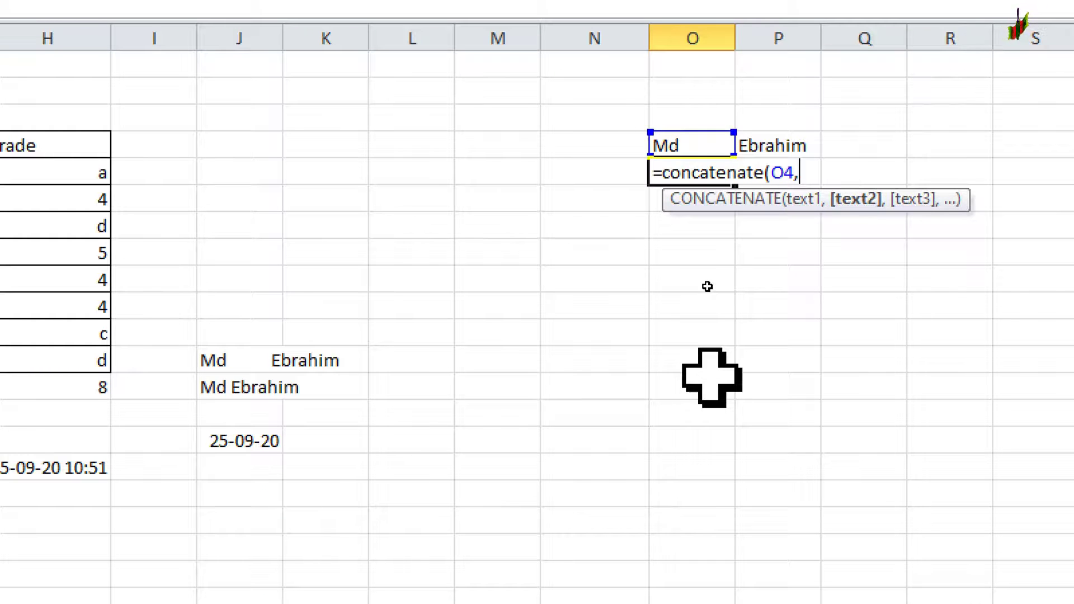
type("\"")
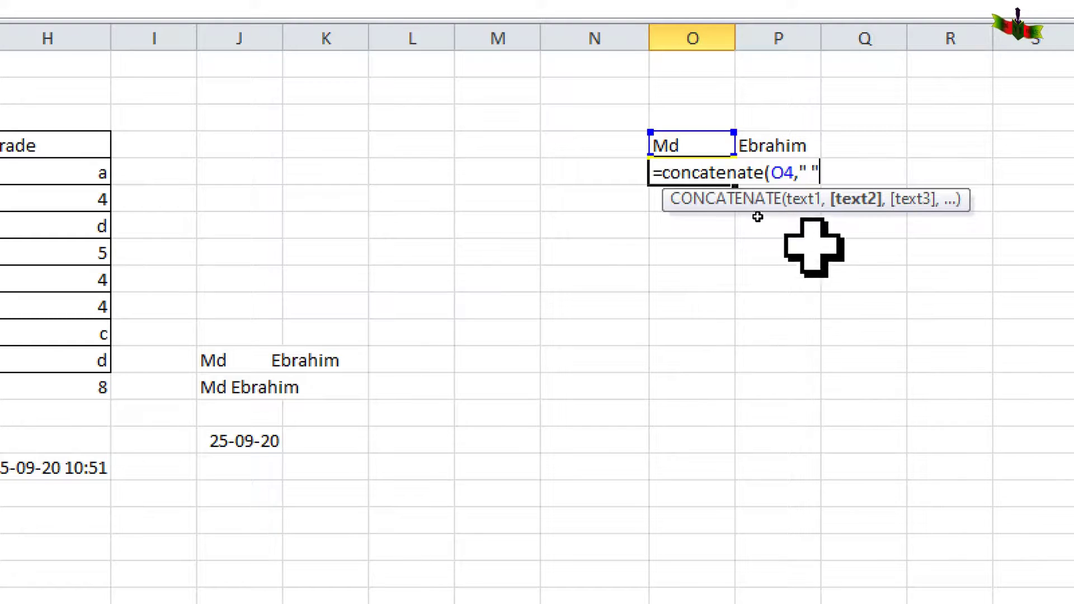
left_click(778, 146)
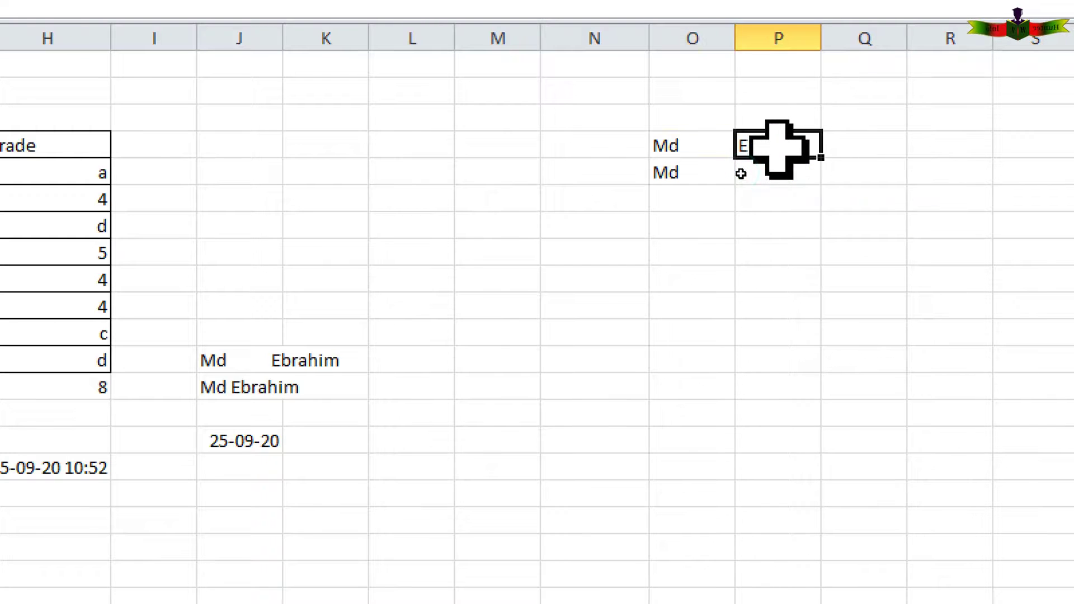
left_click(694, 183)
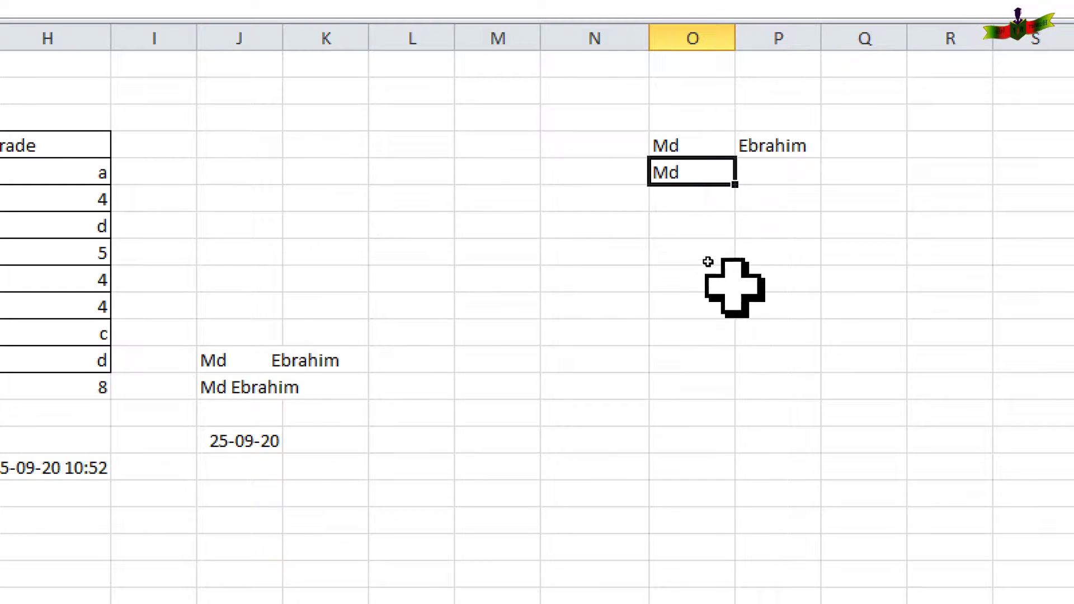
Retype O5's formula as =Concatenate( with O4 as the first text
key("F2")
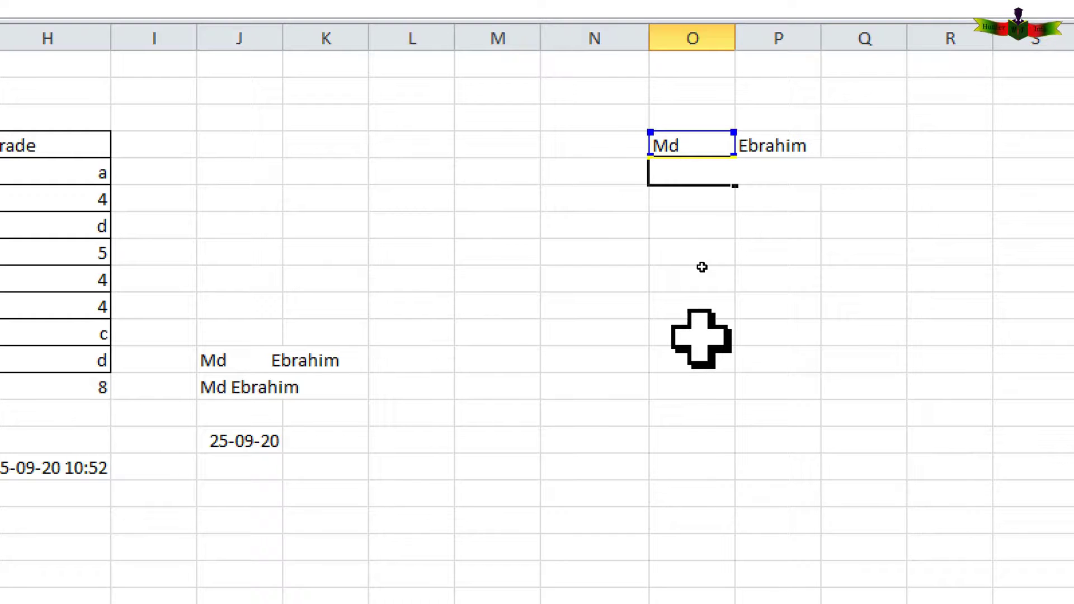
key("BackSpace")
key("BackSpace")
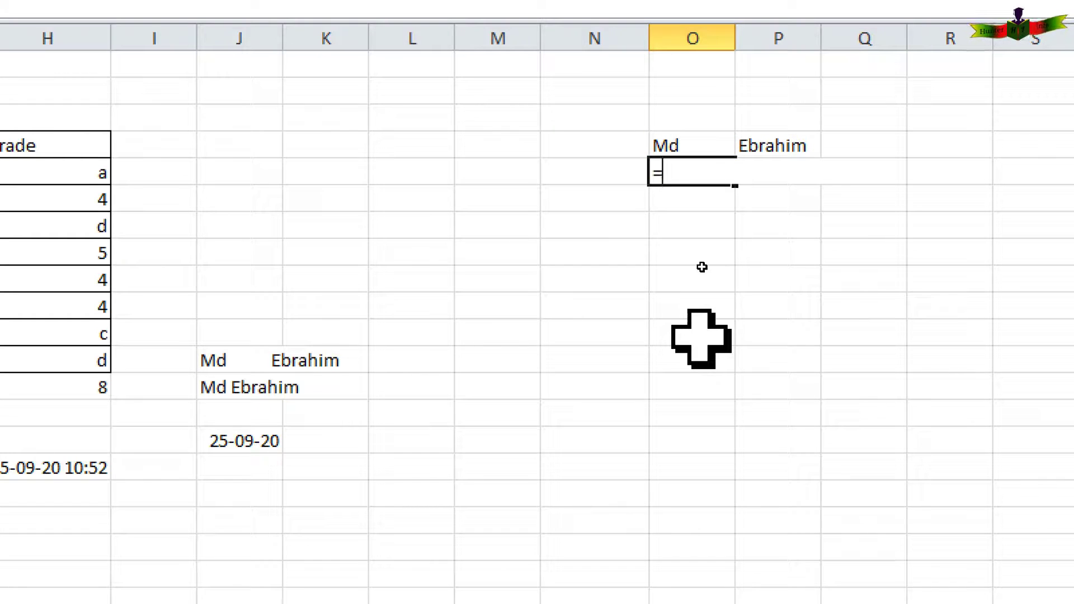
type("C")
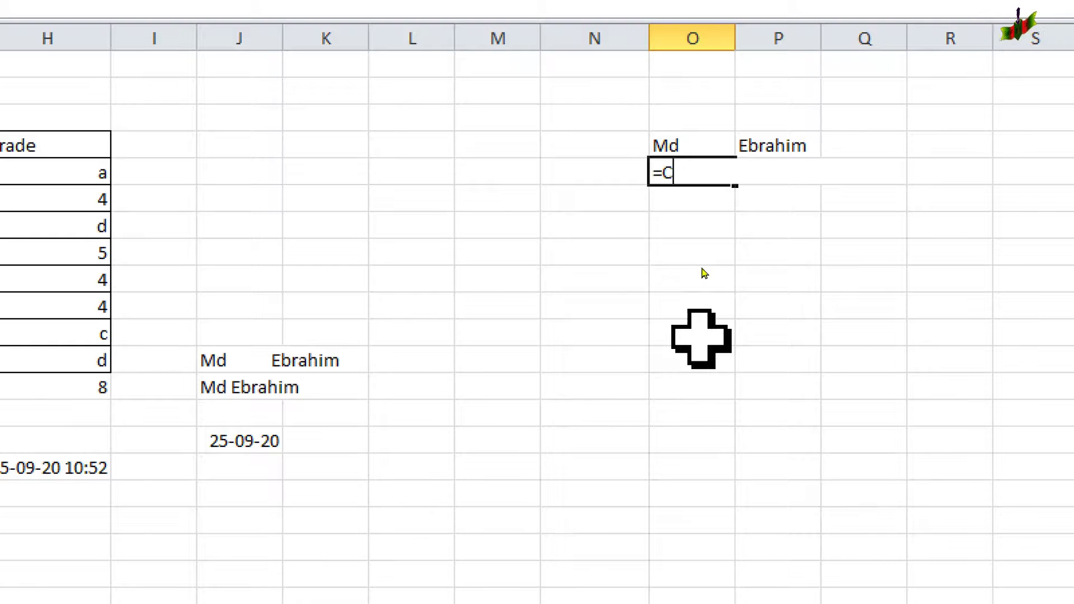
type("om")
key("BackSpace")
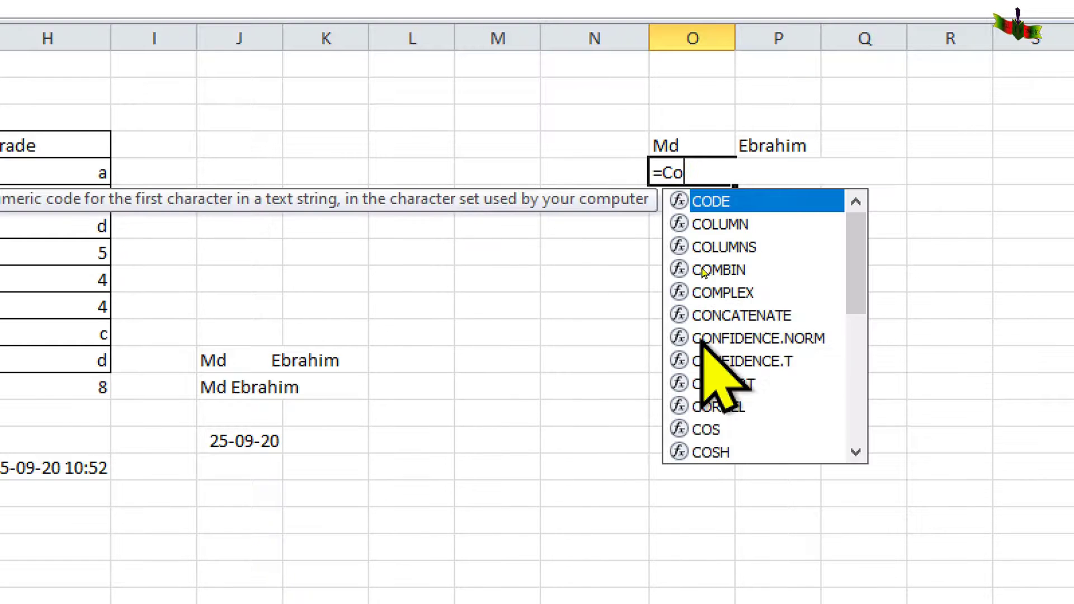
type("n")
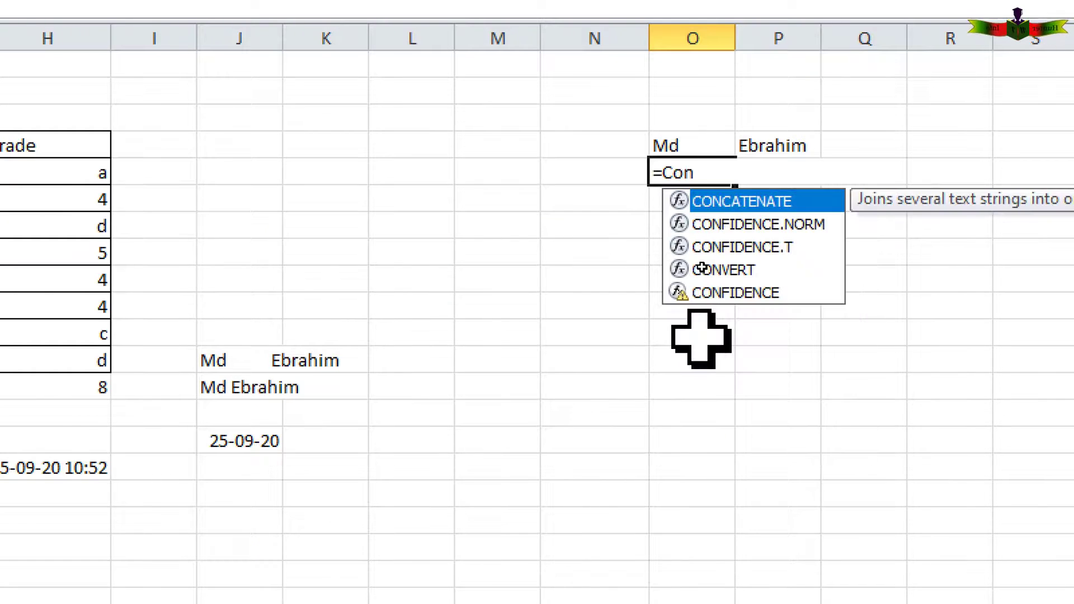
type("cate")
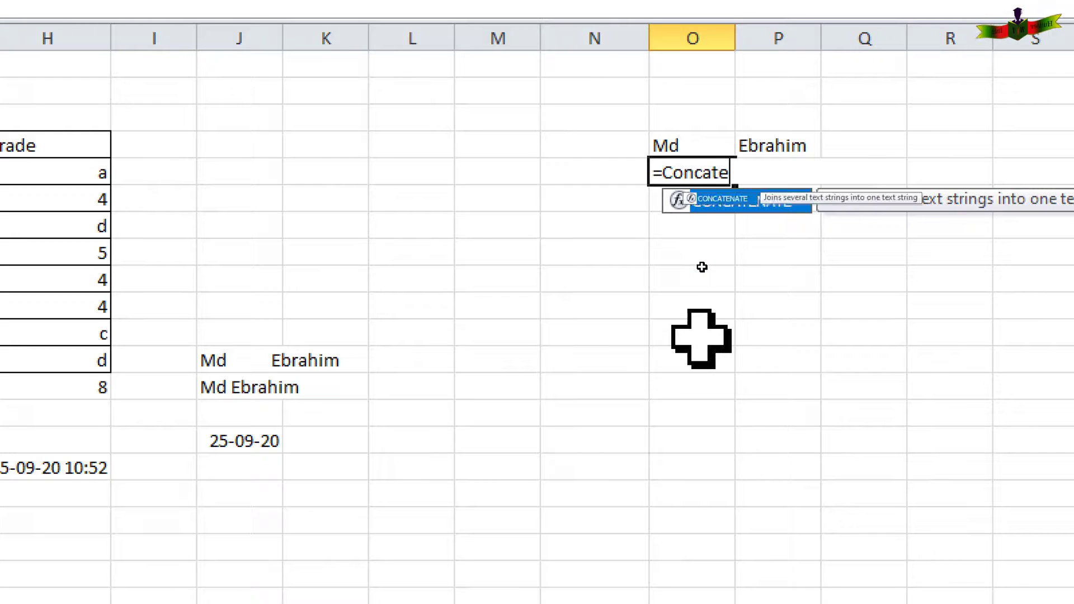
type("nate")
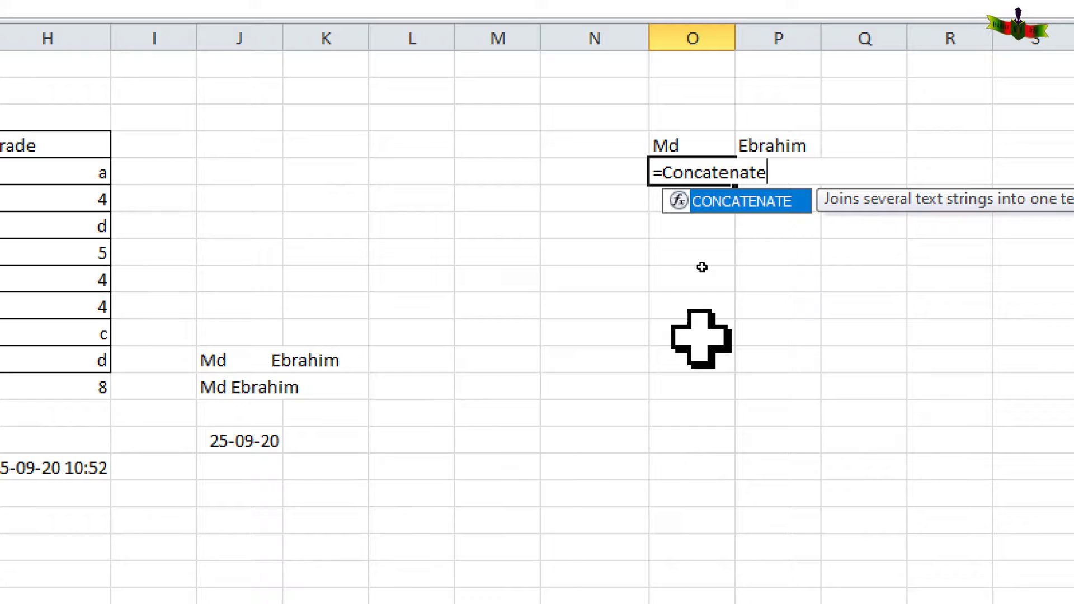
type("(")
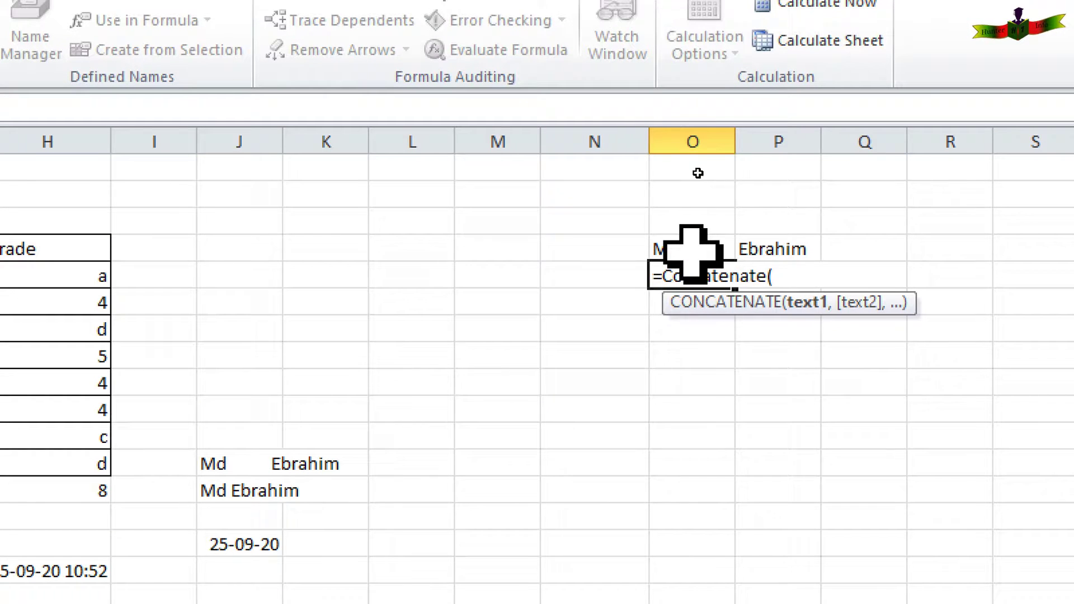
left_click(691, 249)
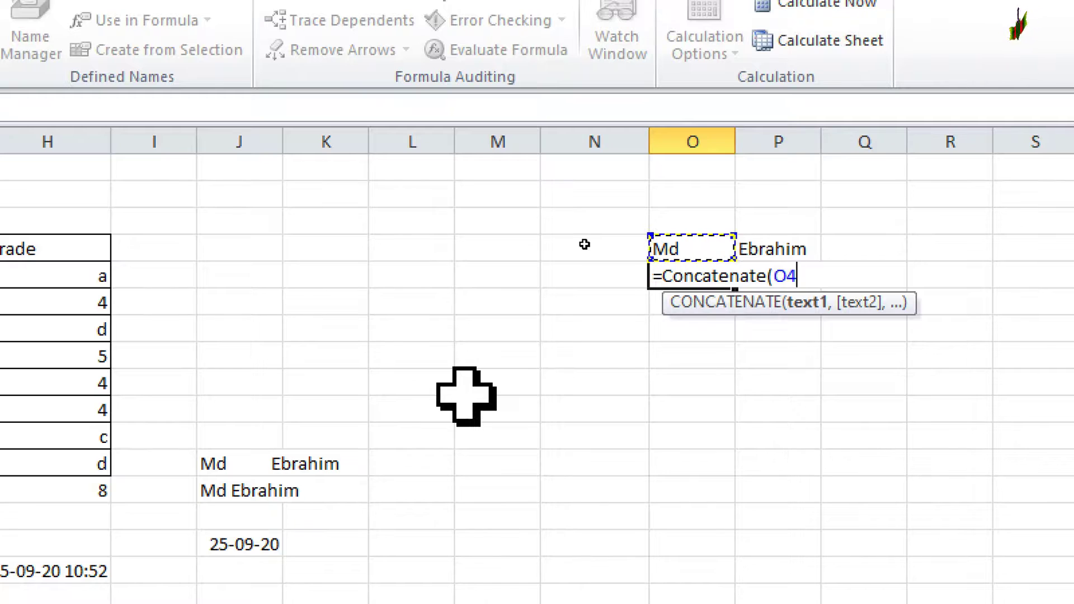
Finish O5 as =Concatenate(O4," ",P4) so it shows the full two-word name
type(",")
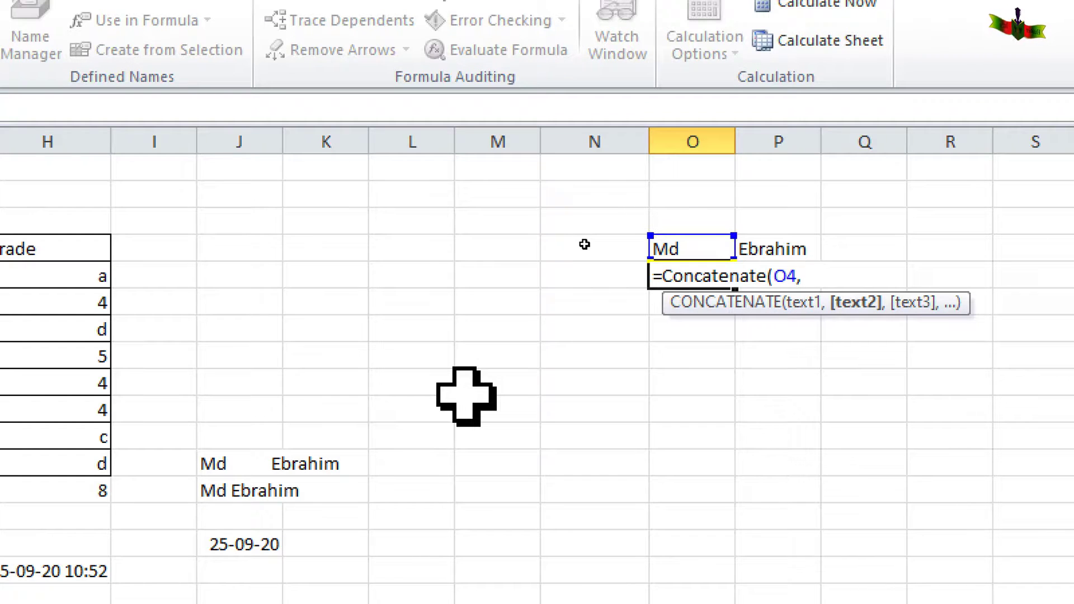
type("\"\"")
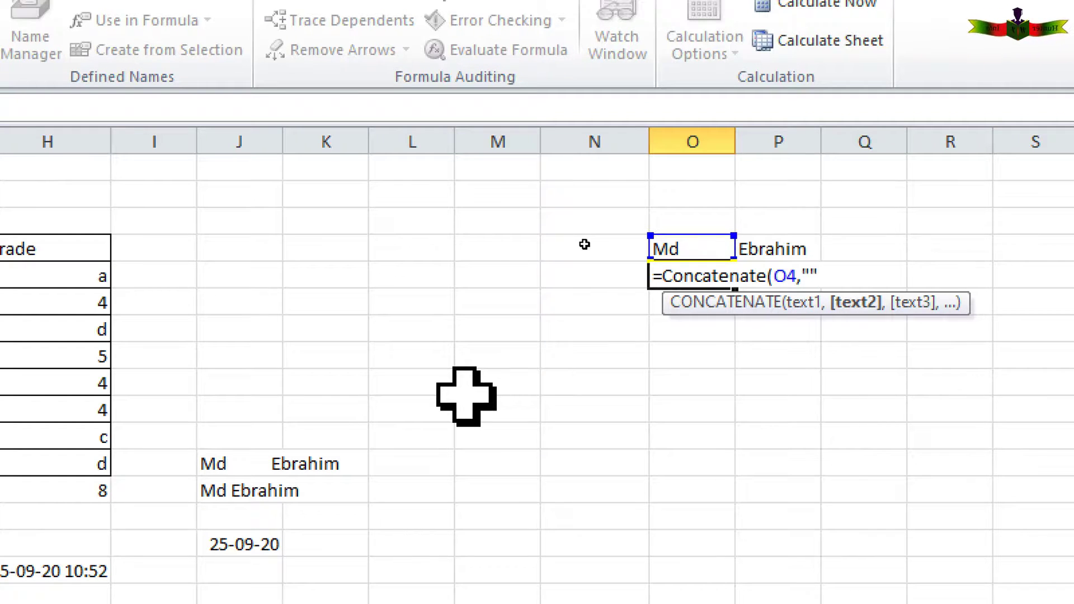
key("BackSpace")
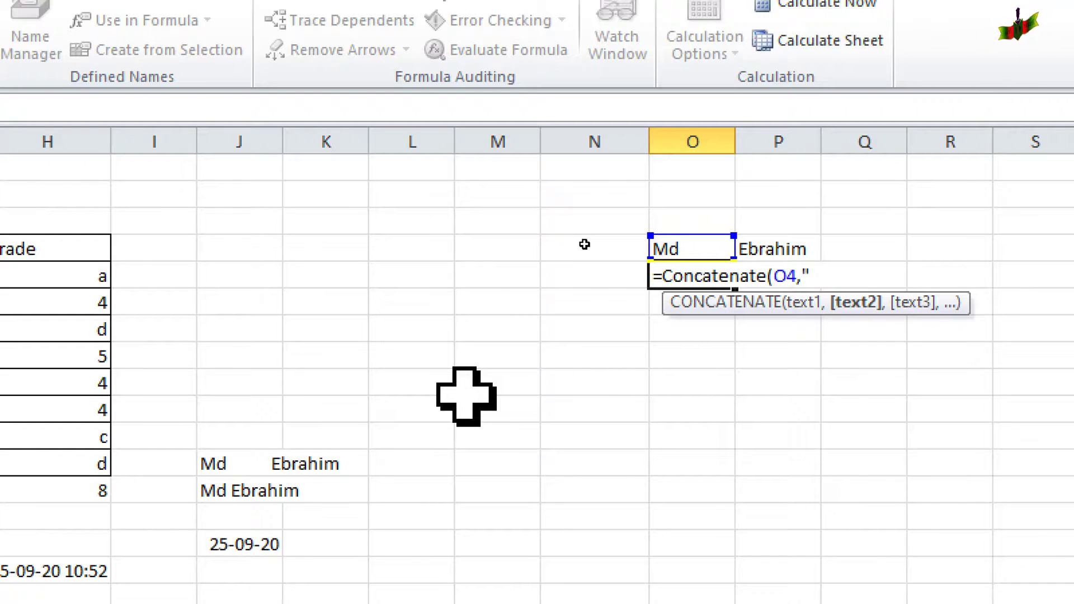
type("\"")
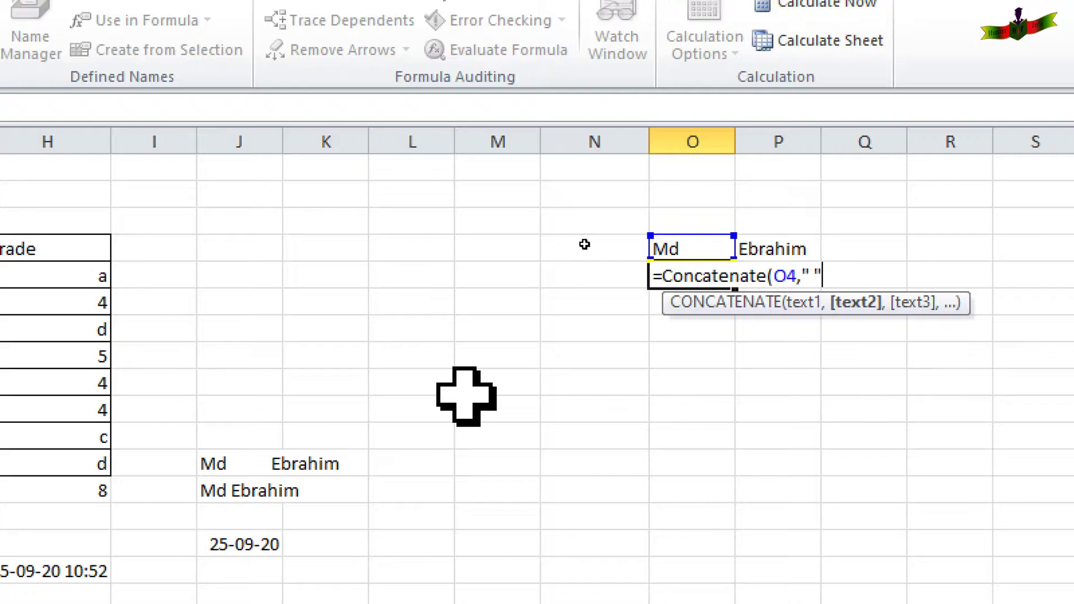
type(",")
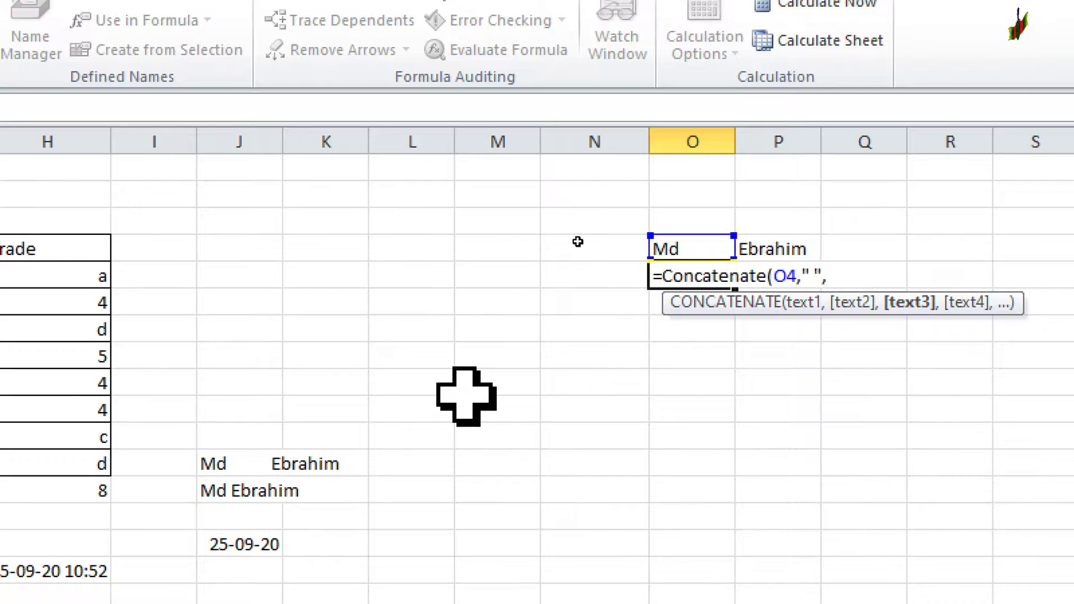
left_click(794, 250)
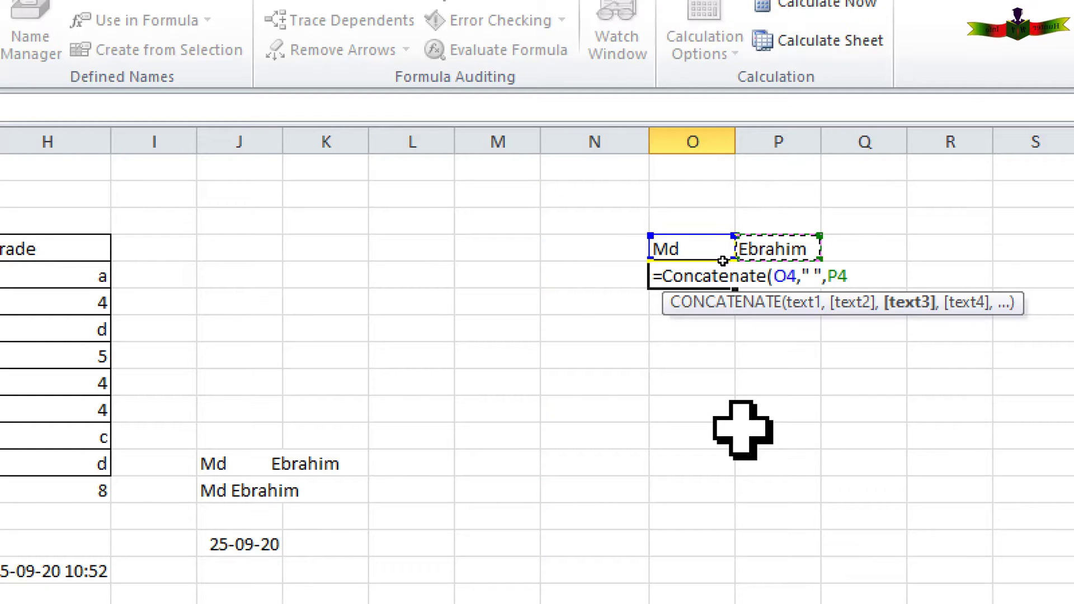
type(")")
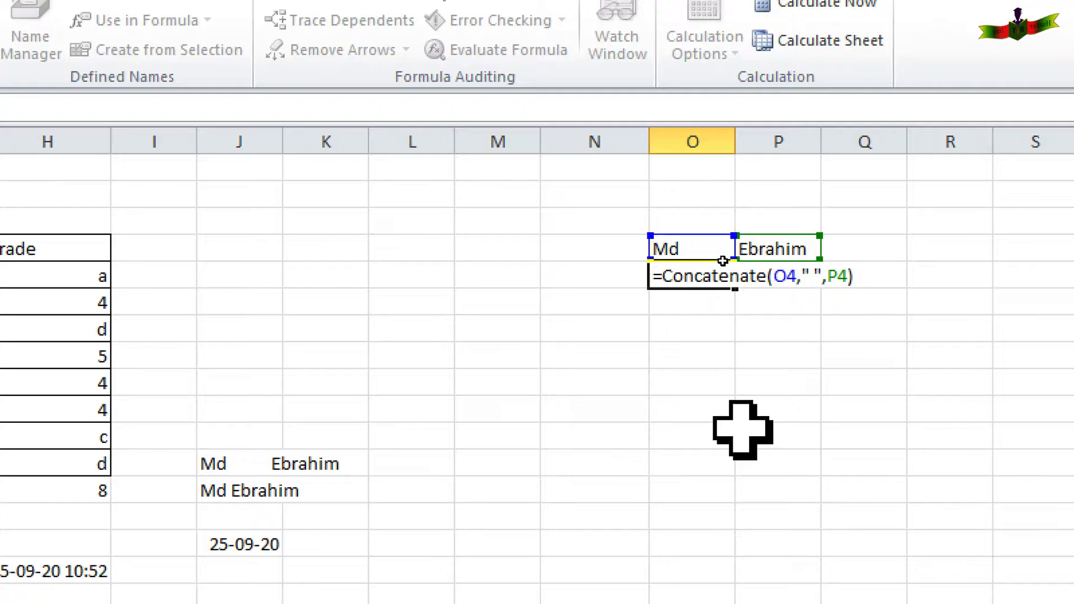
key("Return")
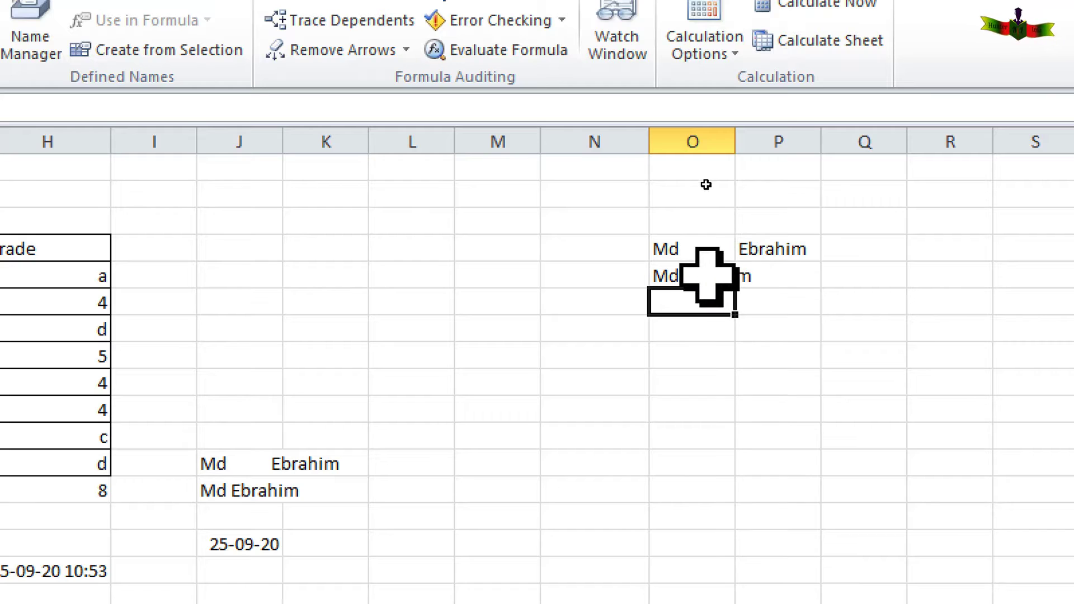
key("Up")
Drag column O's right border wider so the full name in O5 fits
key("Down")
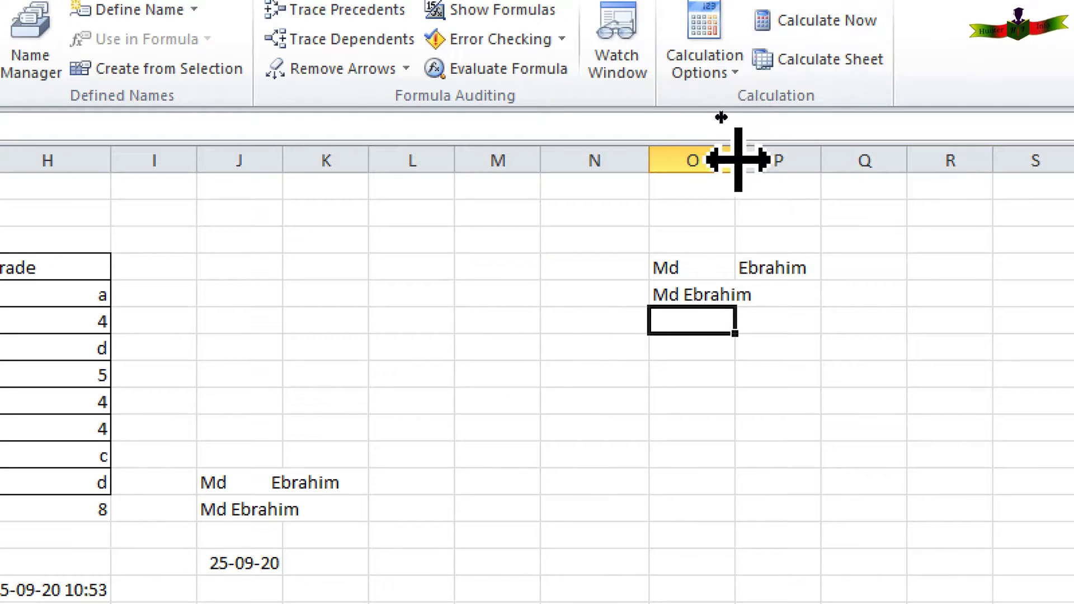
left_click_drag(735, 160, 758, 161)
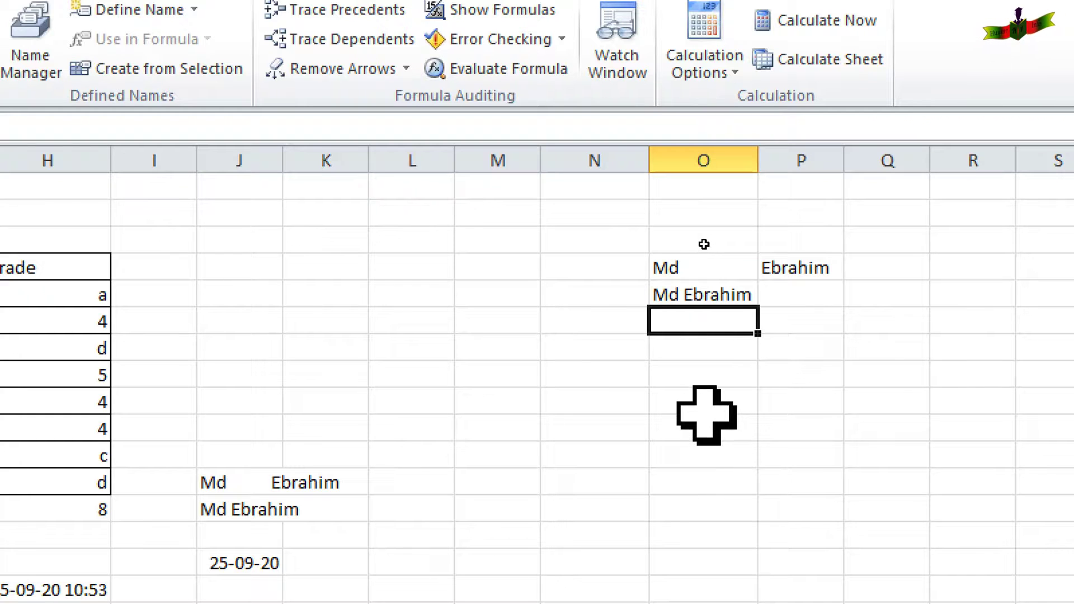